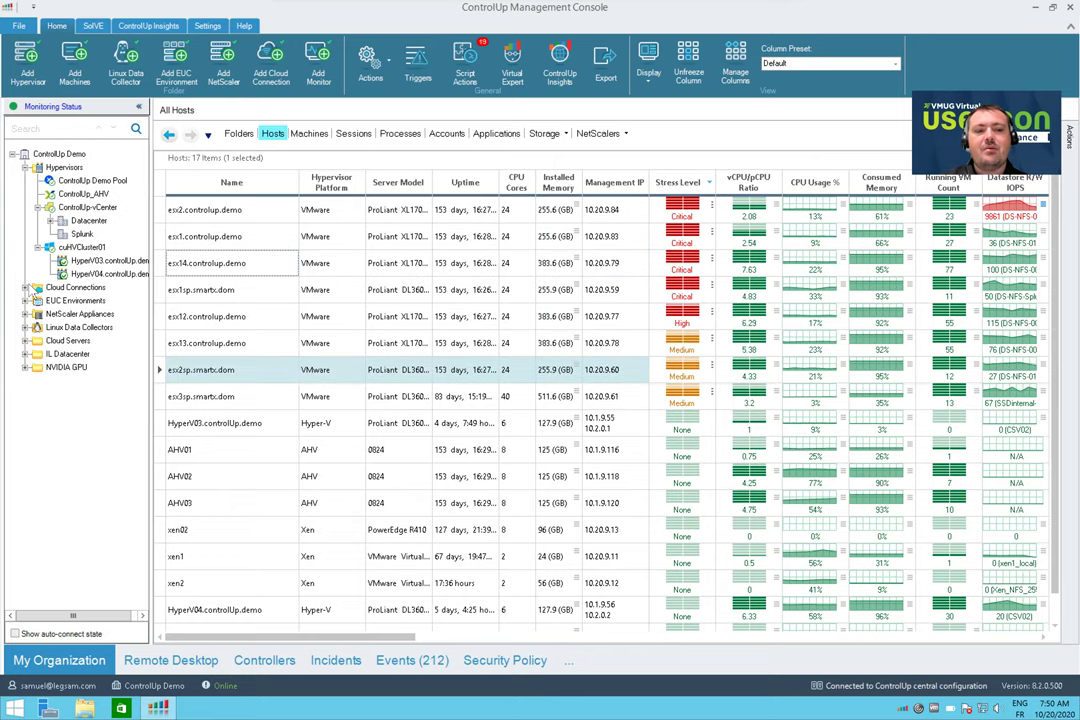
Expand Cloud Connections, EUC Environments and Horizon 7.7, then bring up EUC Environments' actions
left_click(25, 288)
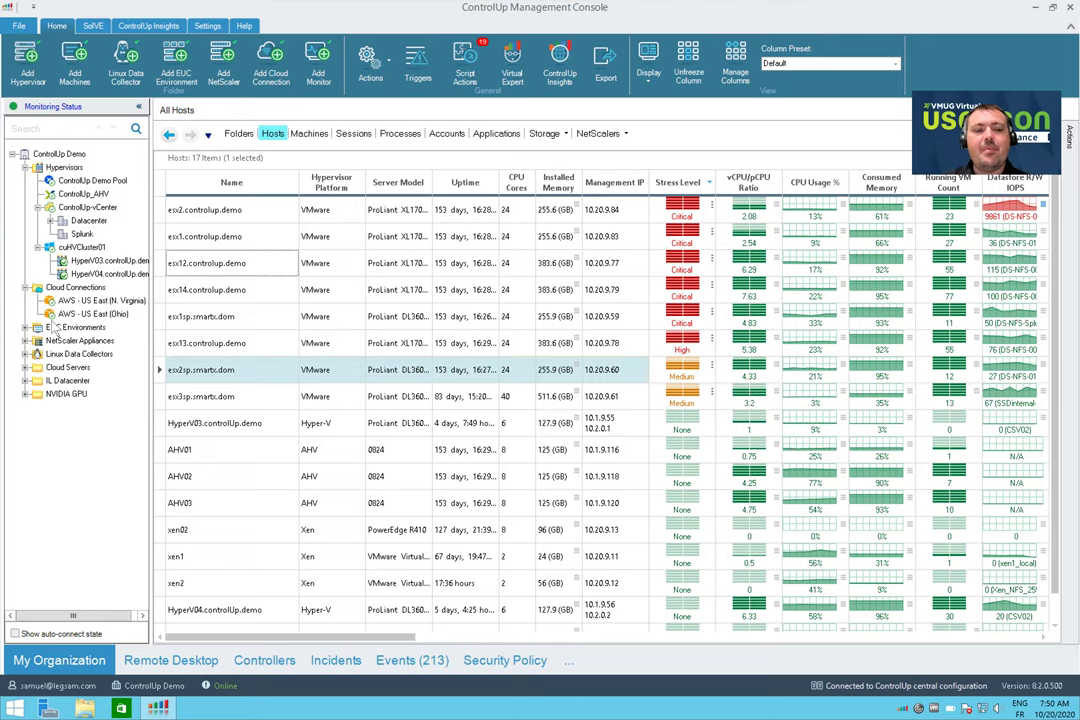
left_click(25, 327)
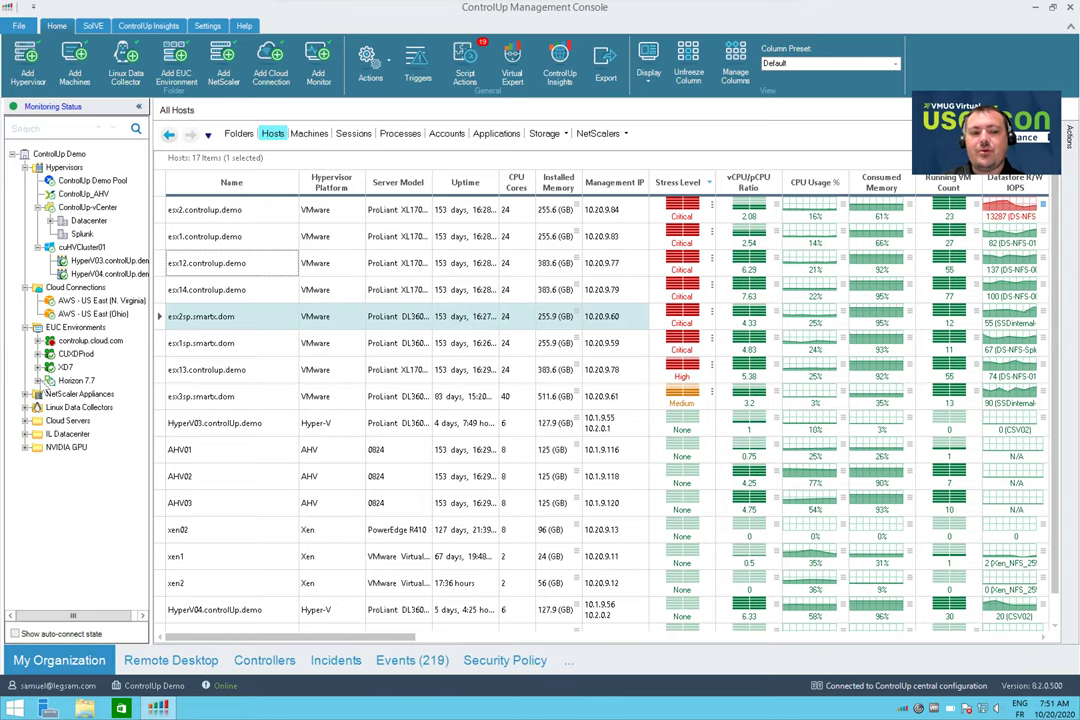
left_click(38, 381)
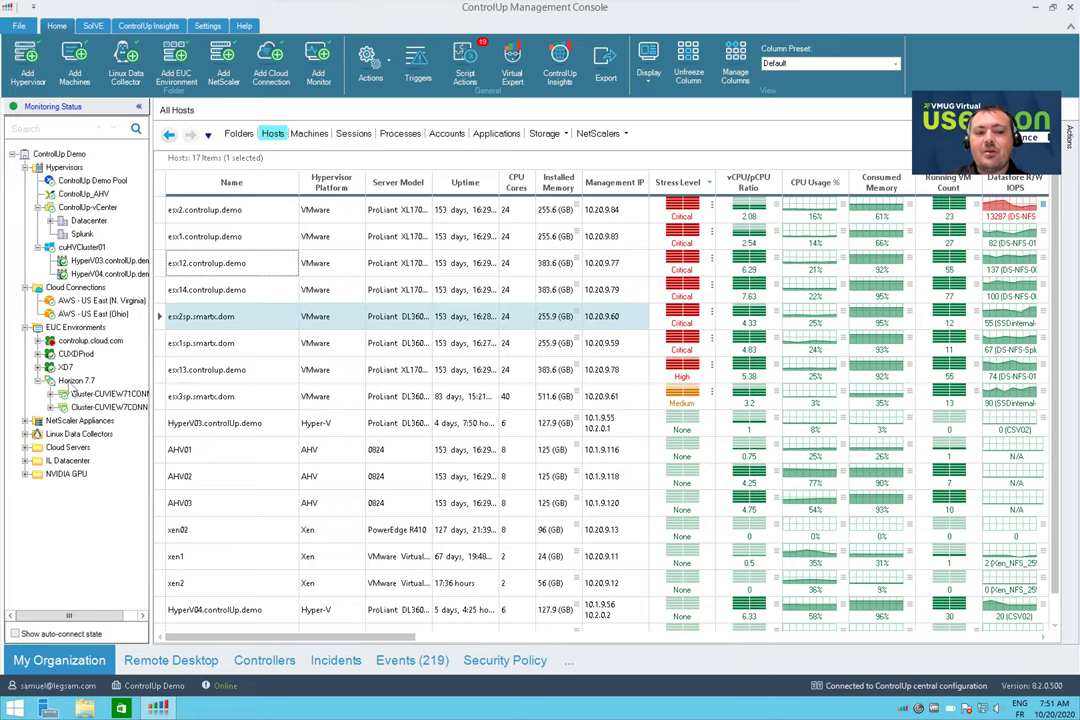
right_click(66, 326)
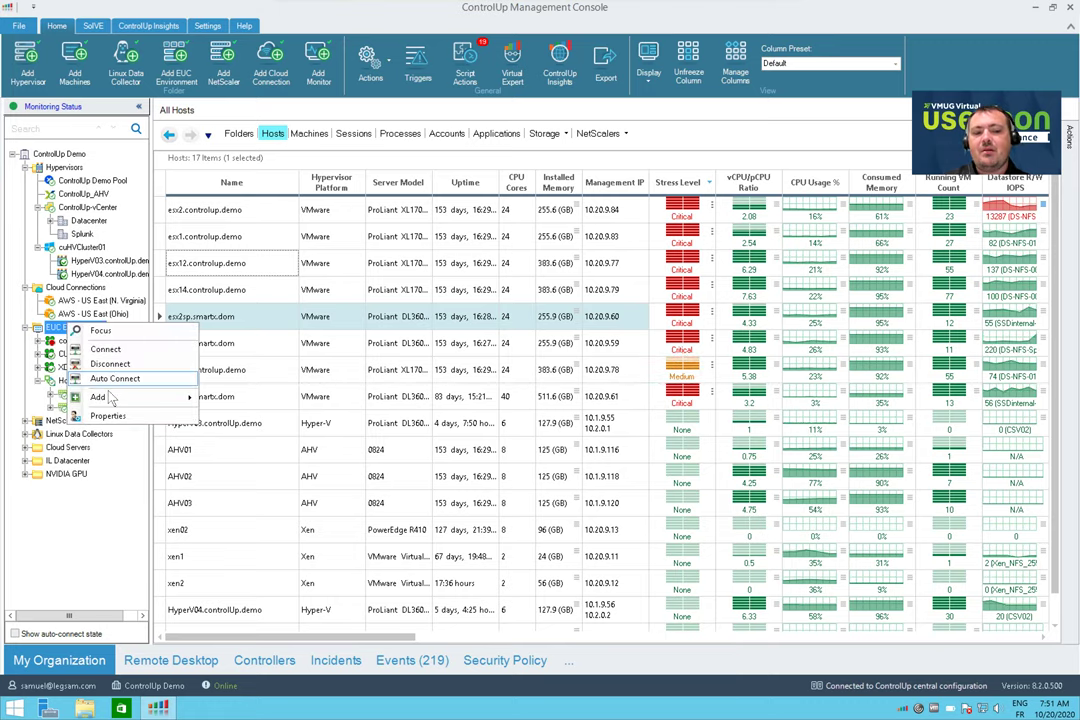
mouse_move(130, 397)
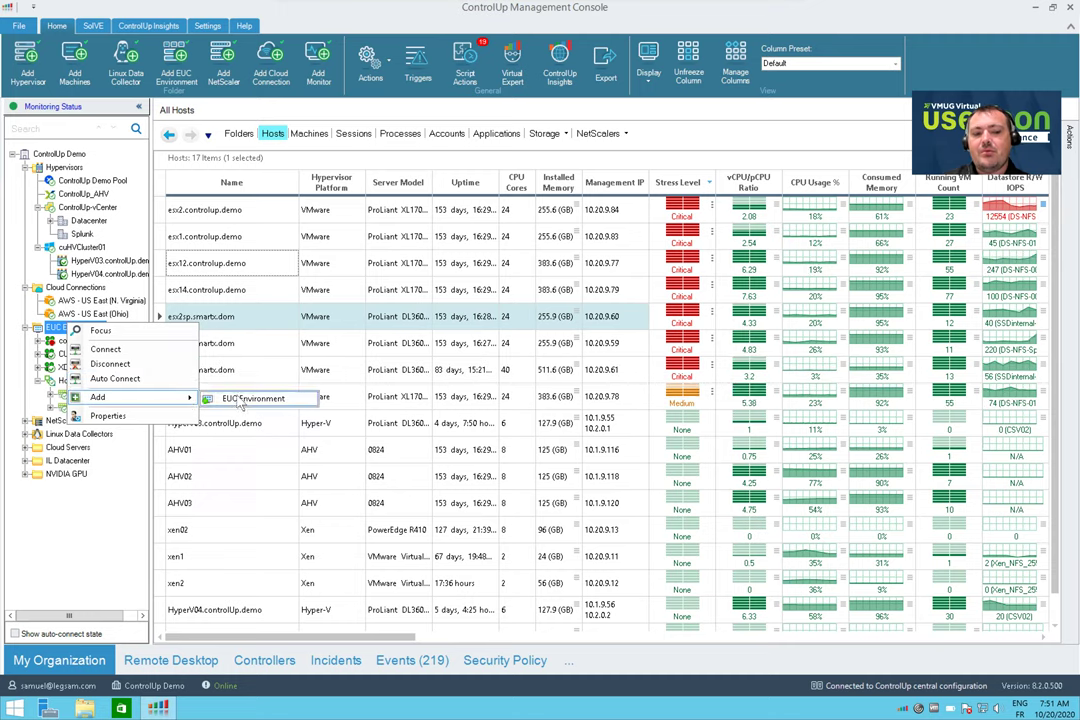
left_click(245, 399)
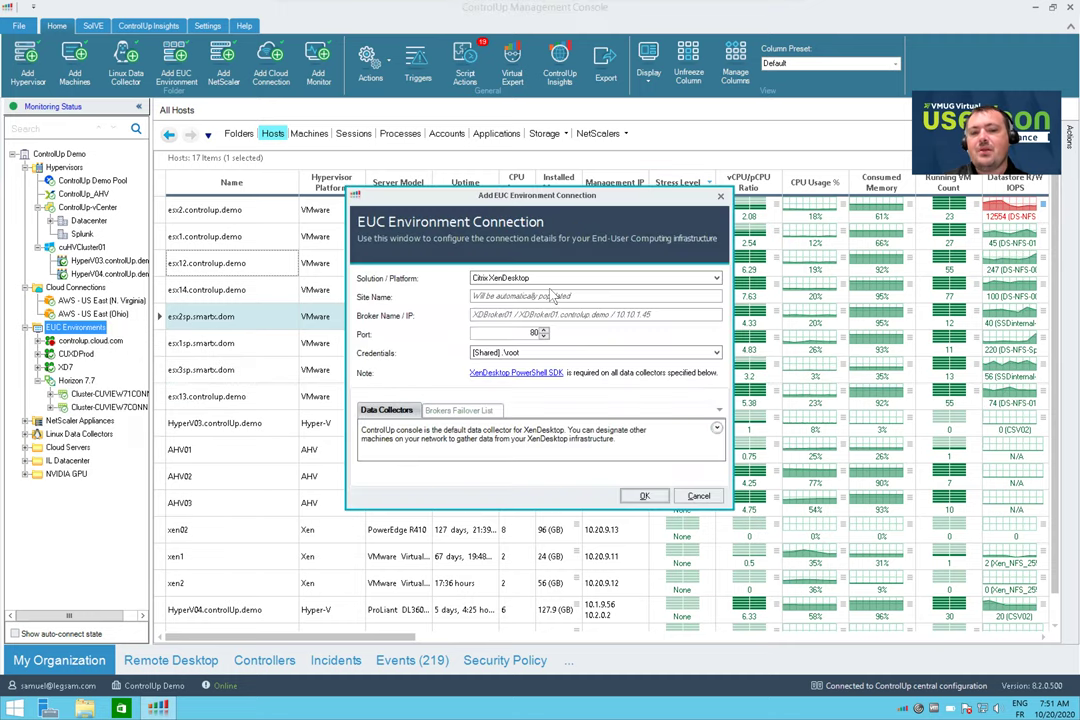
left_click(558, 280)
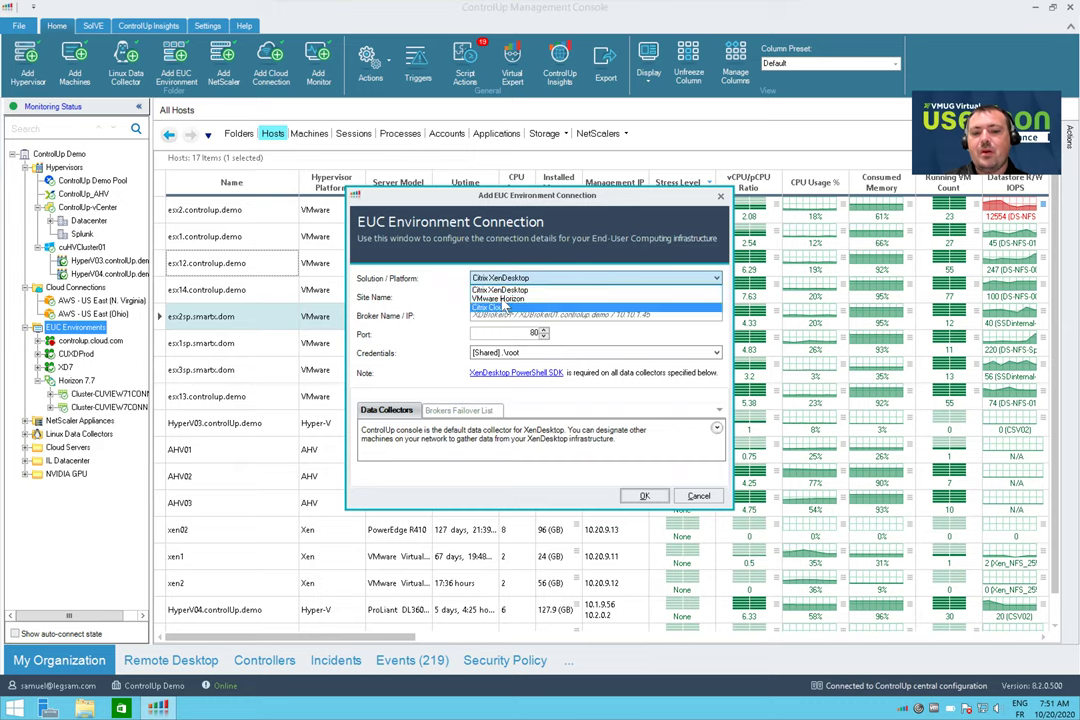
left_click(502, 298)
left_click(500, 299)
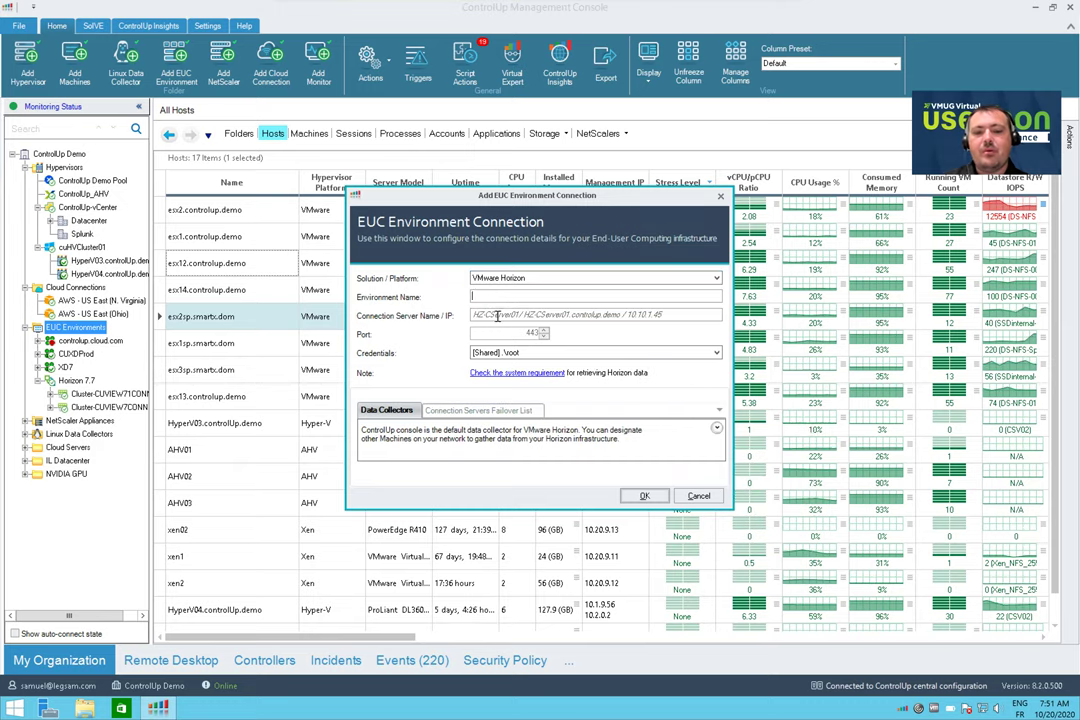
left_click(505, 315)
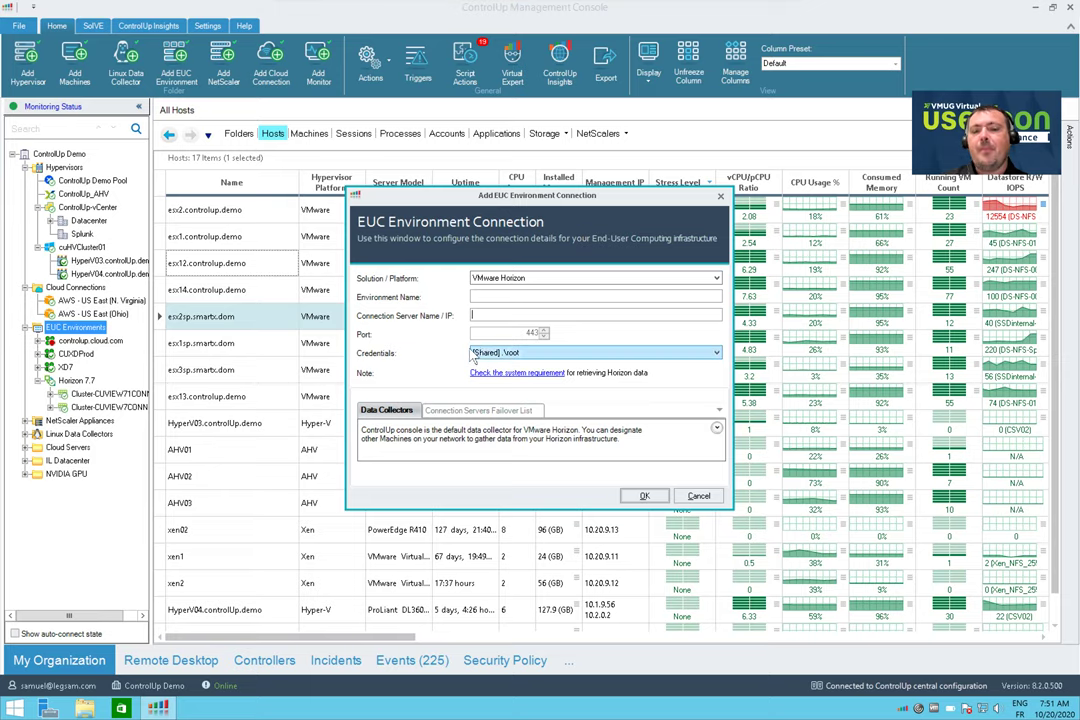
left_click(535, 356)
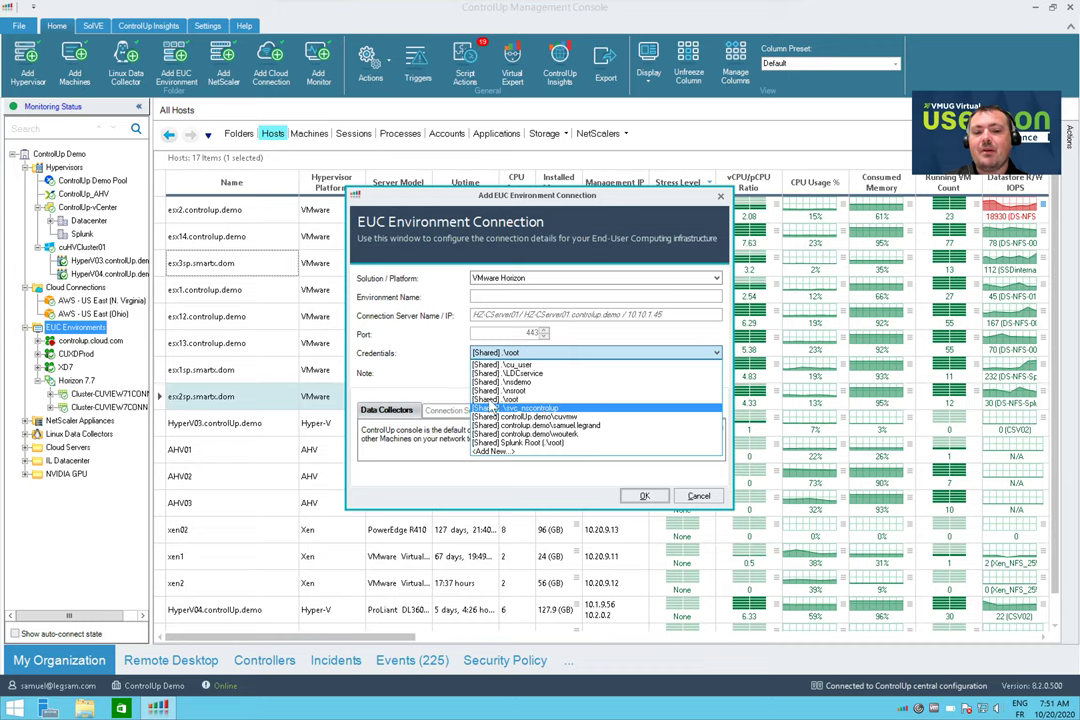
key("Escape")
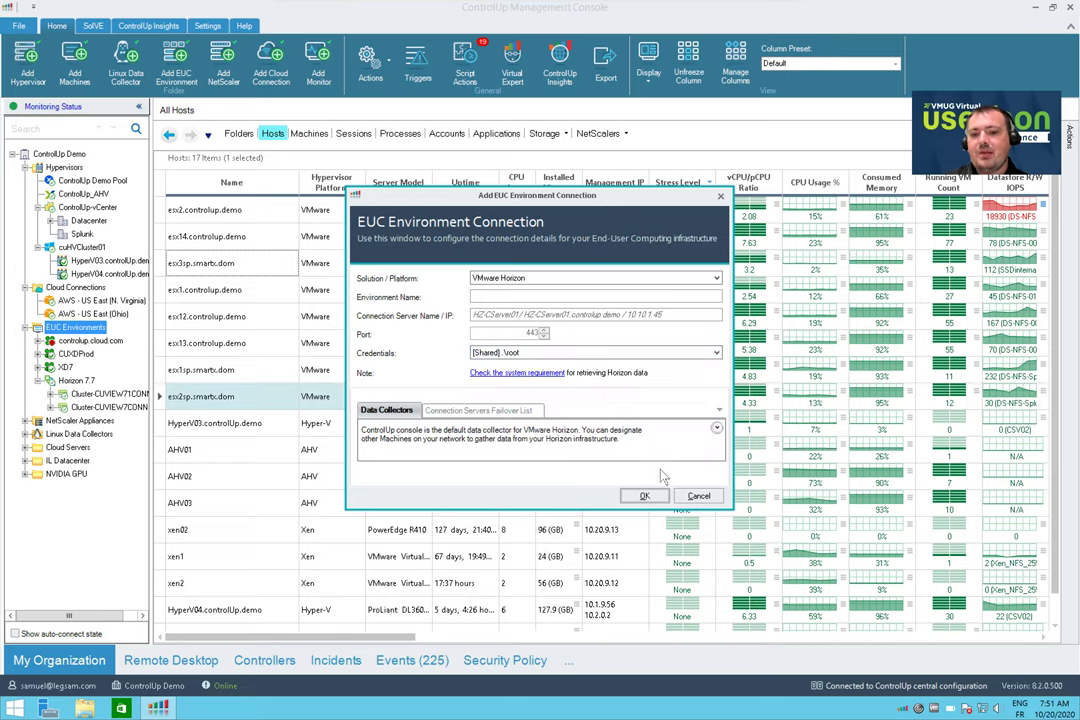
left_click(698, 496)
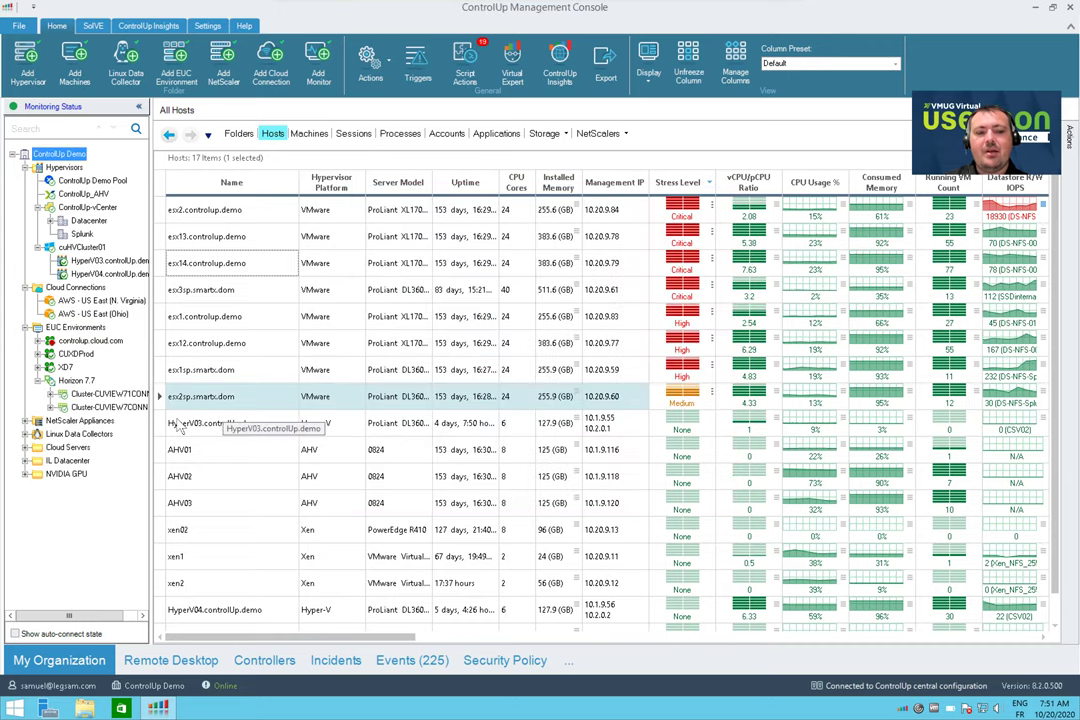
Expand Cluster-CUVIEW71CONNECT, focus on RDSDesktopPool and list its single machine CURDSH04
left_click(50, 394)
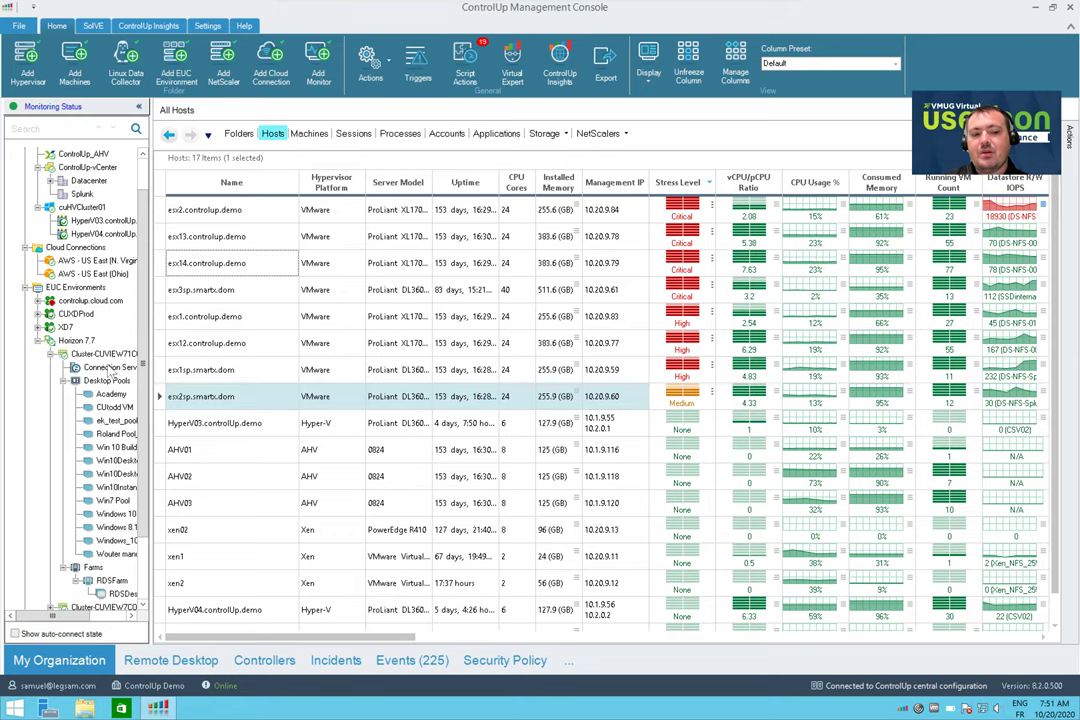
left_click_drag(168, 363, 192, 365)
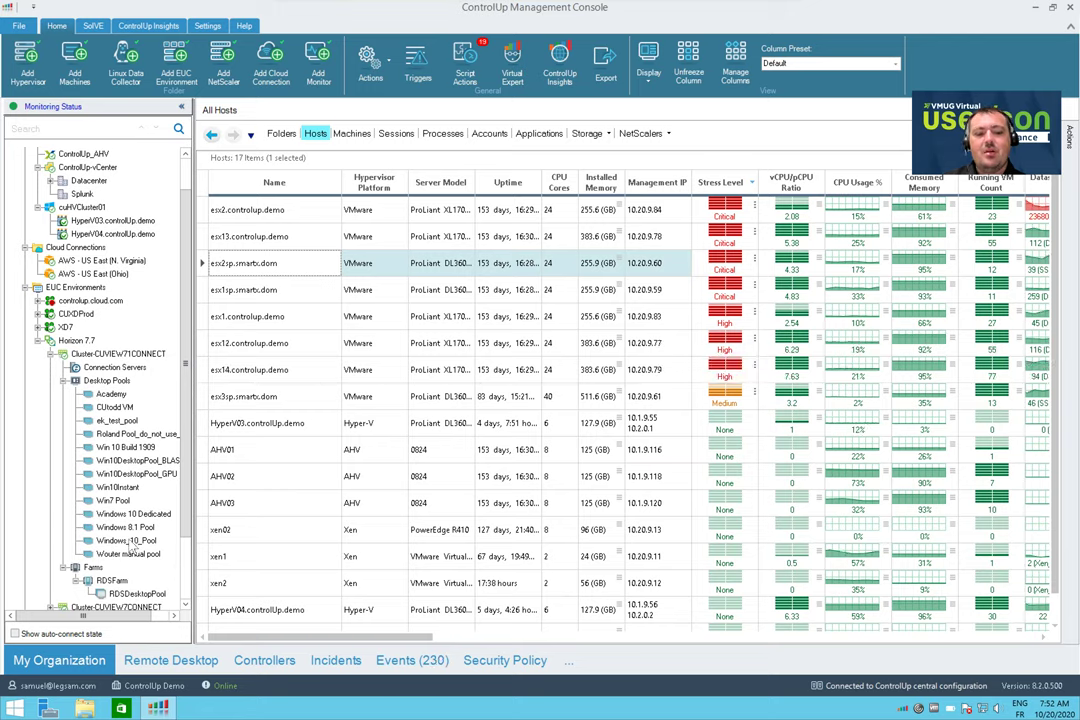
right_click(106, 584)
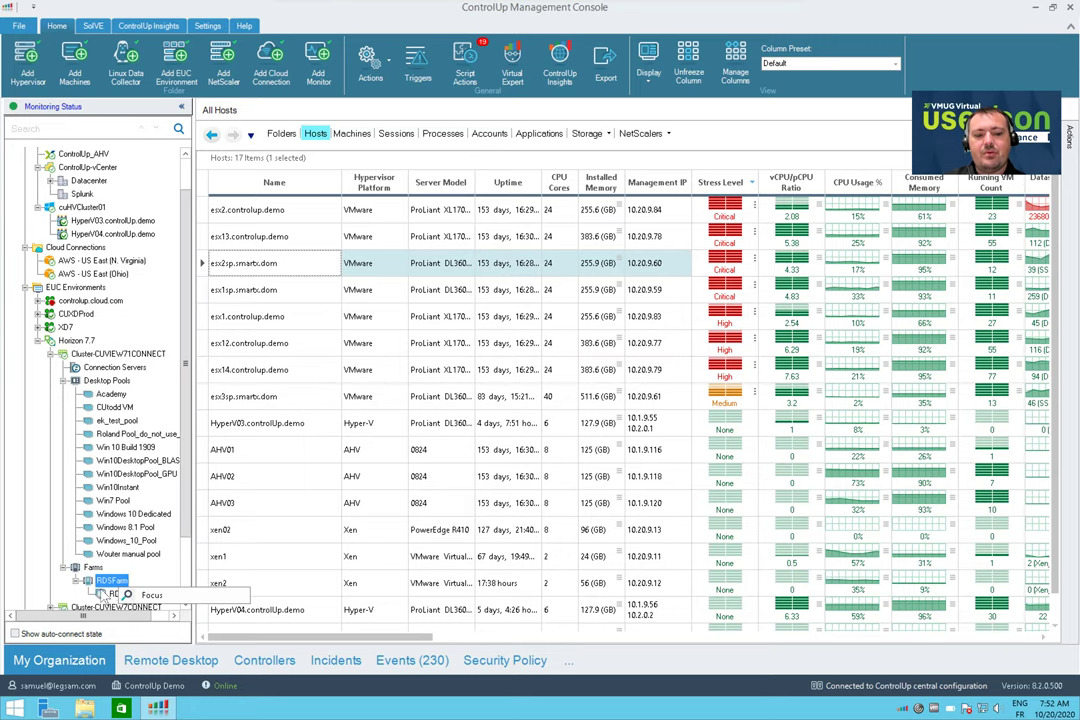
right_click(110, 595)
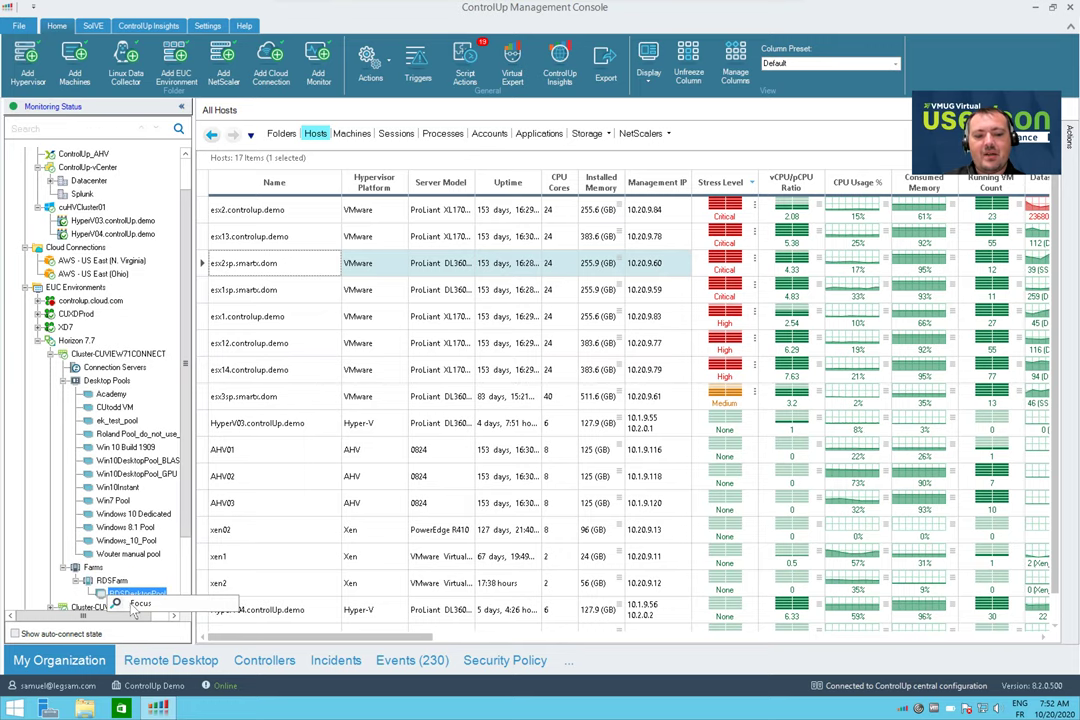
left_click(138, 604)
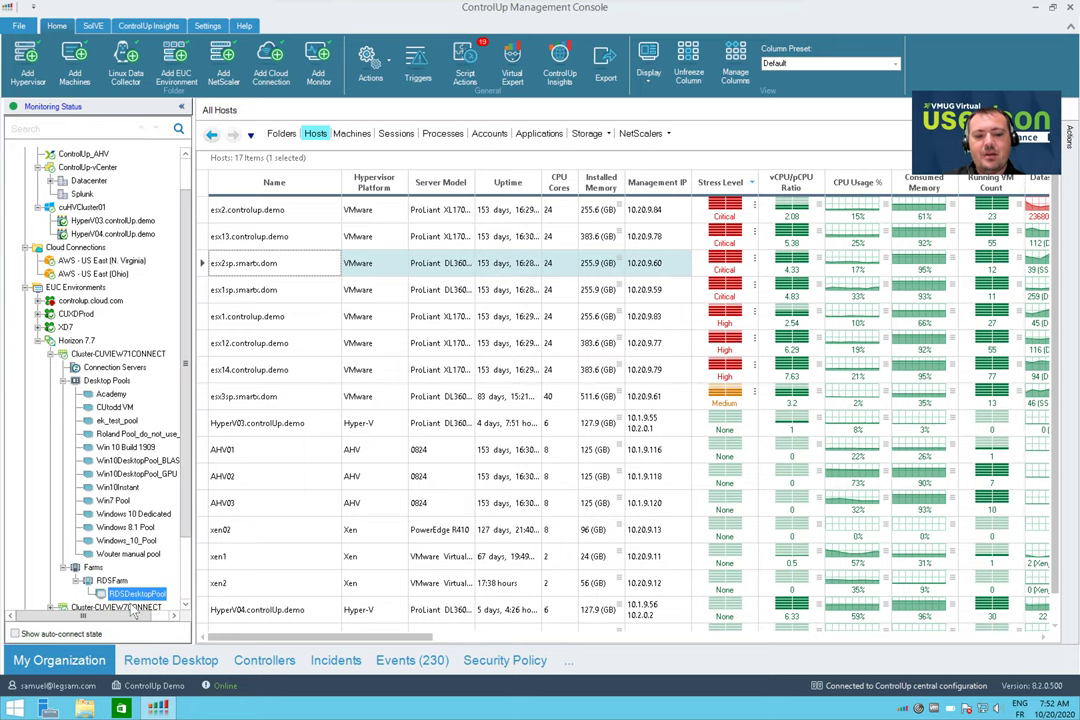
left_click(352, 134)
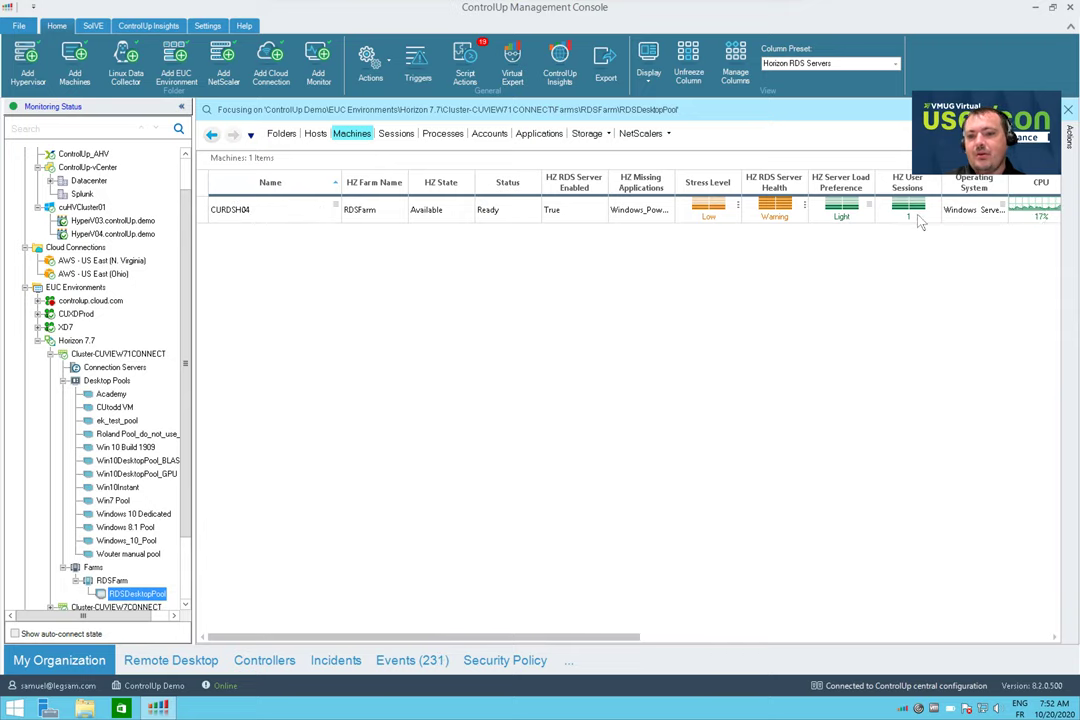
Drill into the CURDSH04 server from the Machines grid
double_click(225, 217)
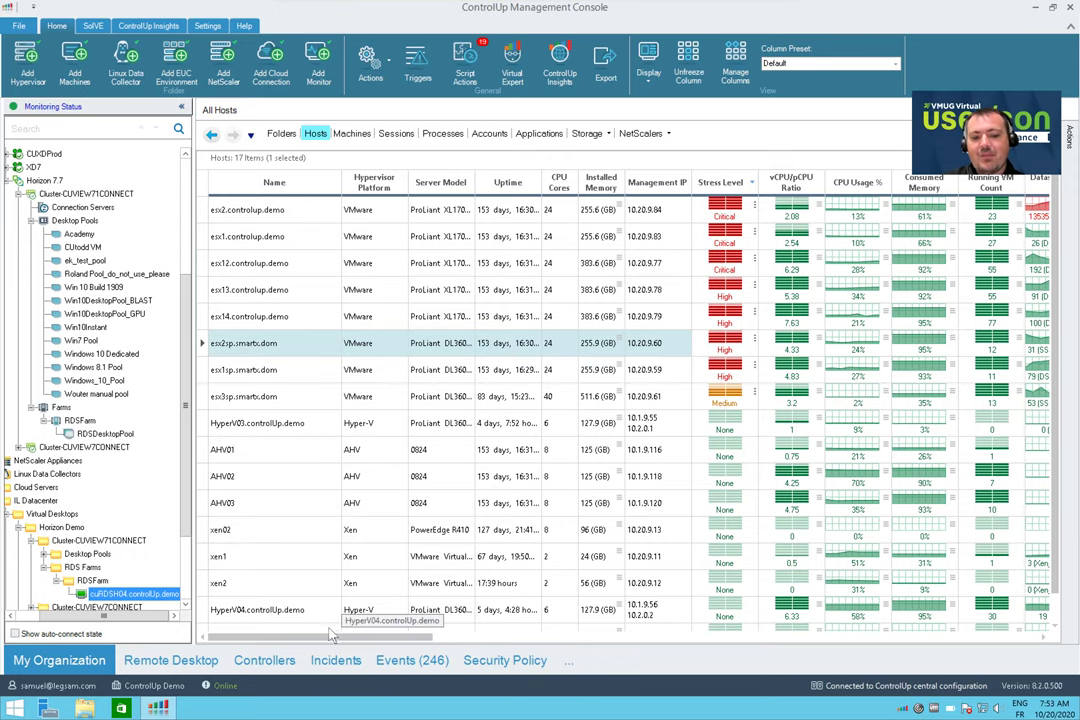
Apply the Hosts Scores column preset and sort hosts by Stress Level, Critical first
left_click_drag(335, 643, 445, 640)
left_click_drag(449, 638, 335, 618)
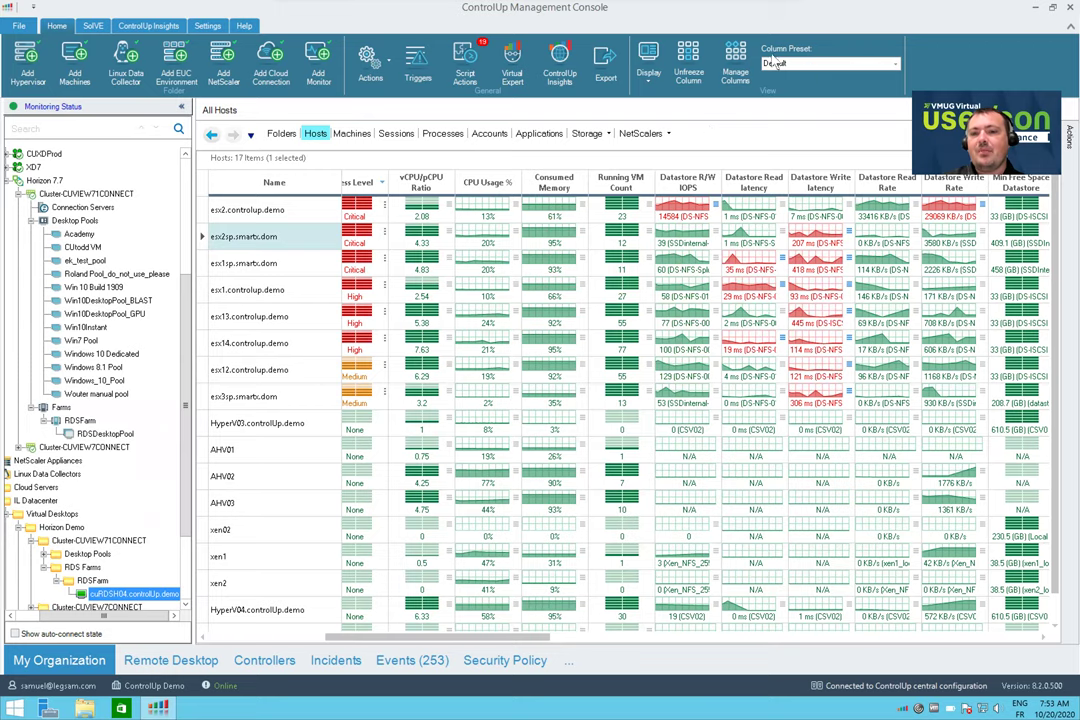
left_click(812, 64)
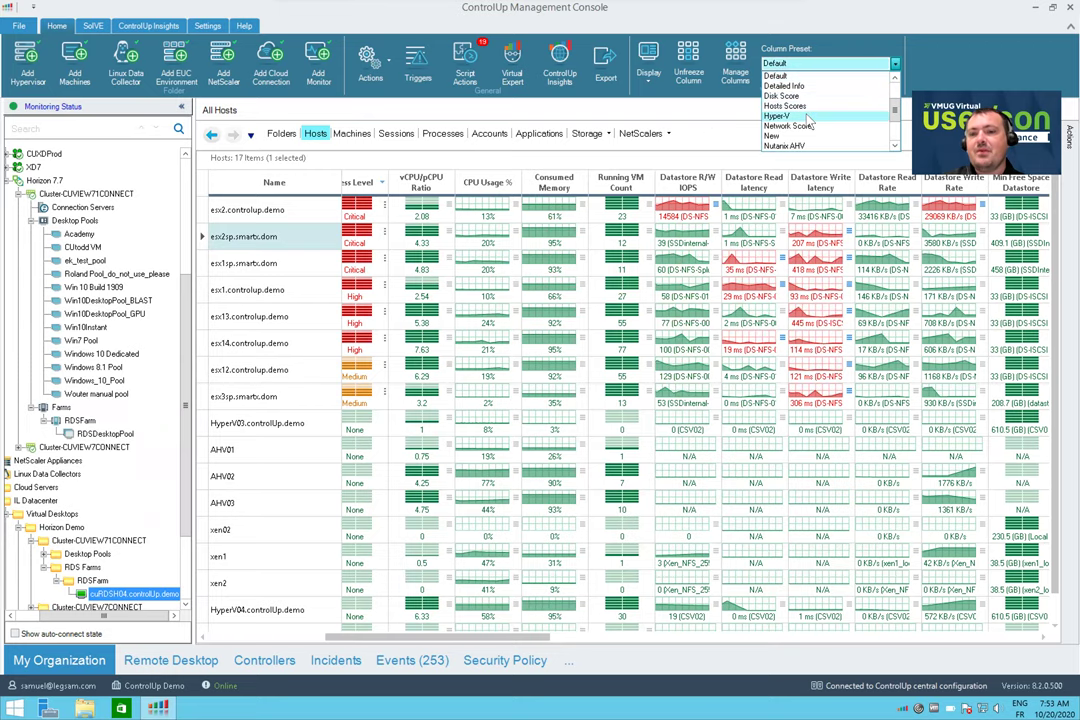
left_click(810, 113)
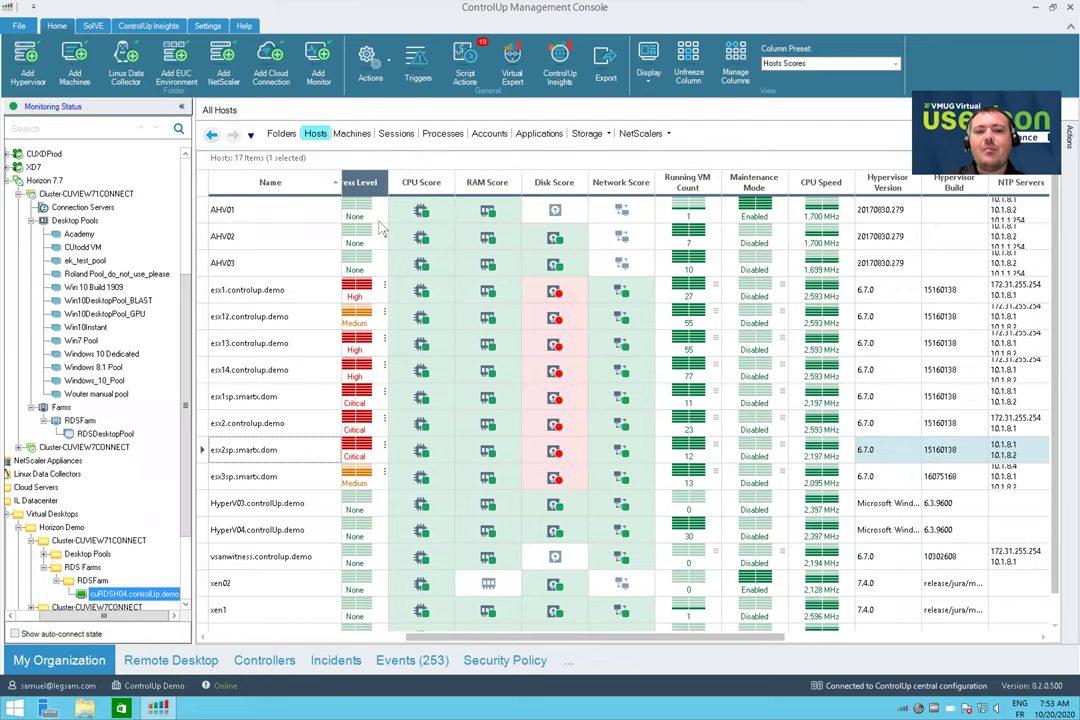
left_click(360, 182)
left_click(360, 182)
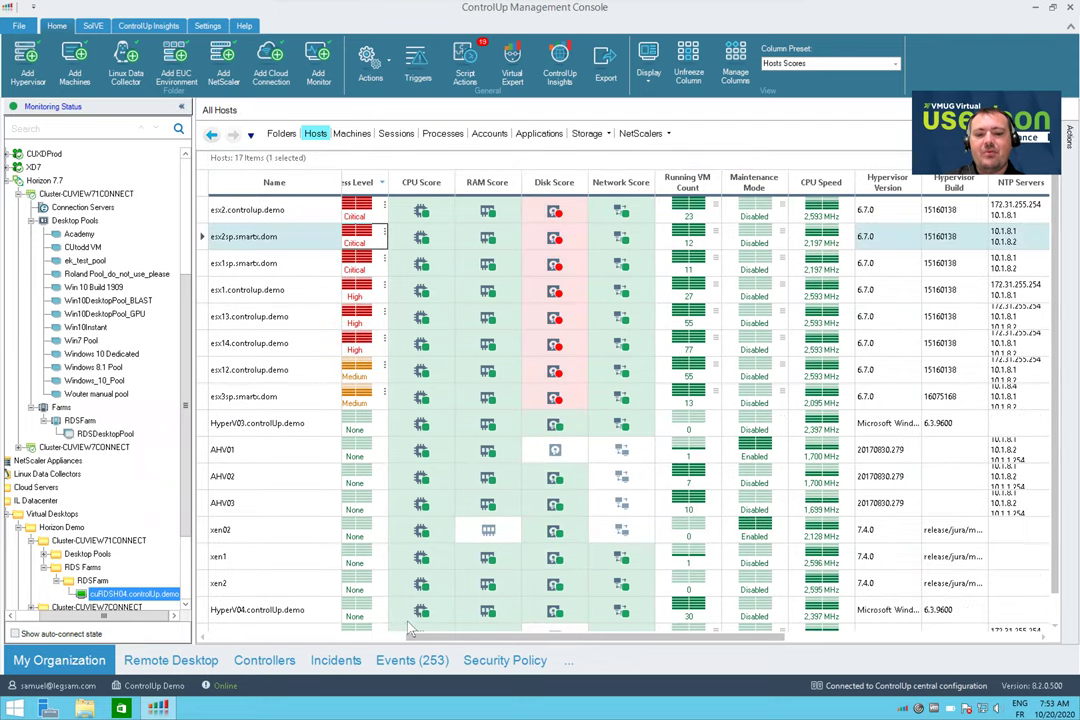
Add the metrics behind esx2.controlup.demo's Critical stress level as columns
left_click_drag(430, 637, 310, 637)
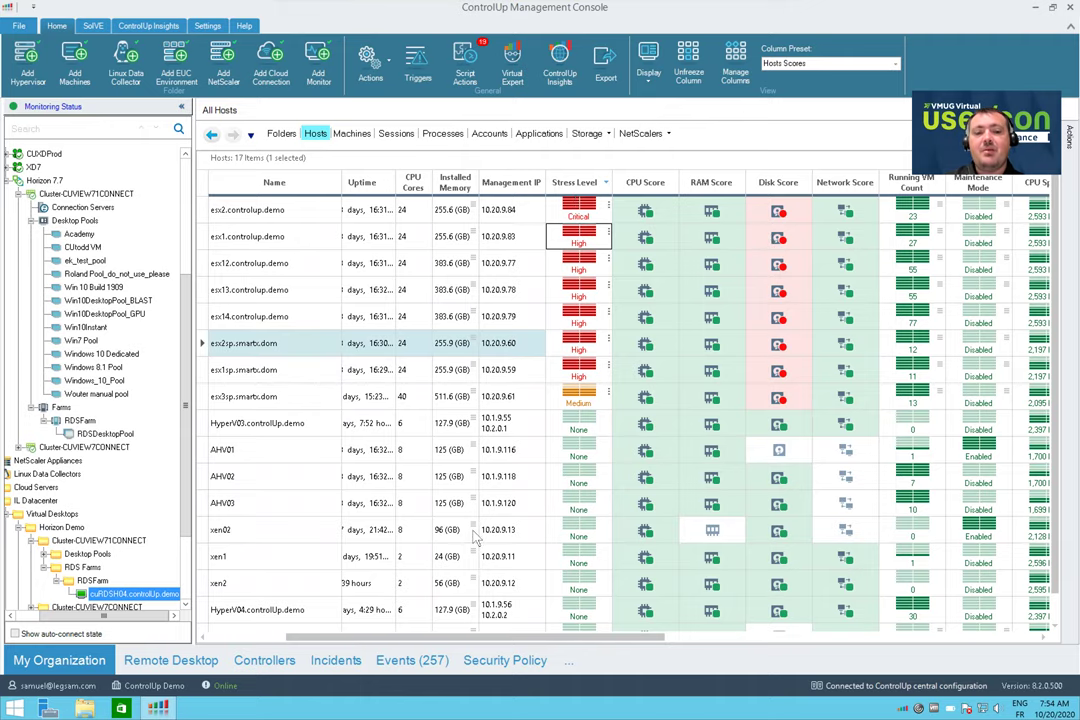
left_click_drag(397, 645, 312, 645)
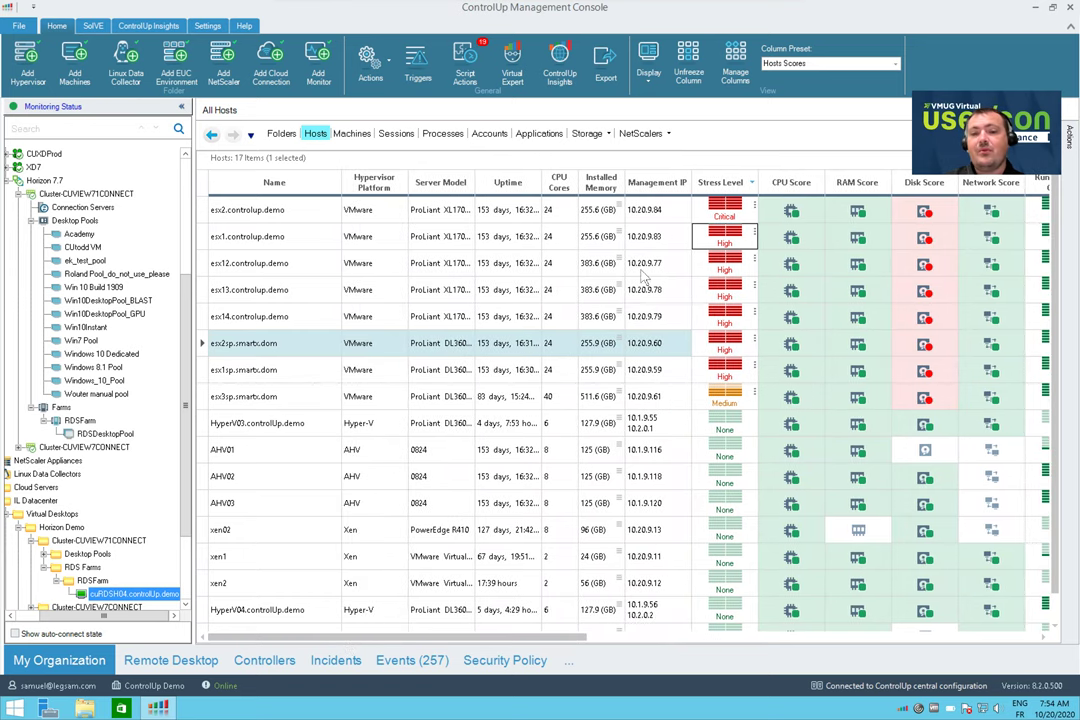
left_click(726, 208)
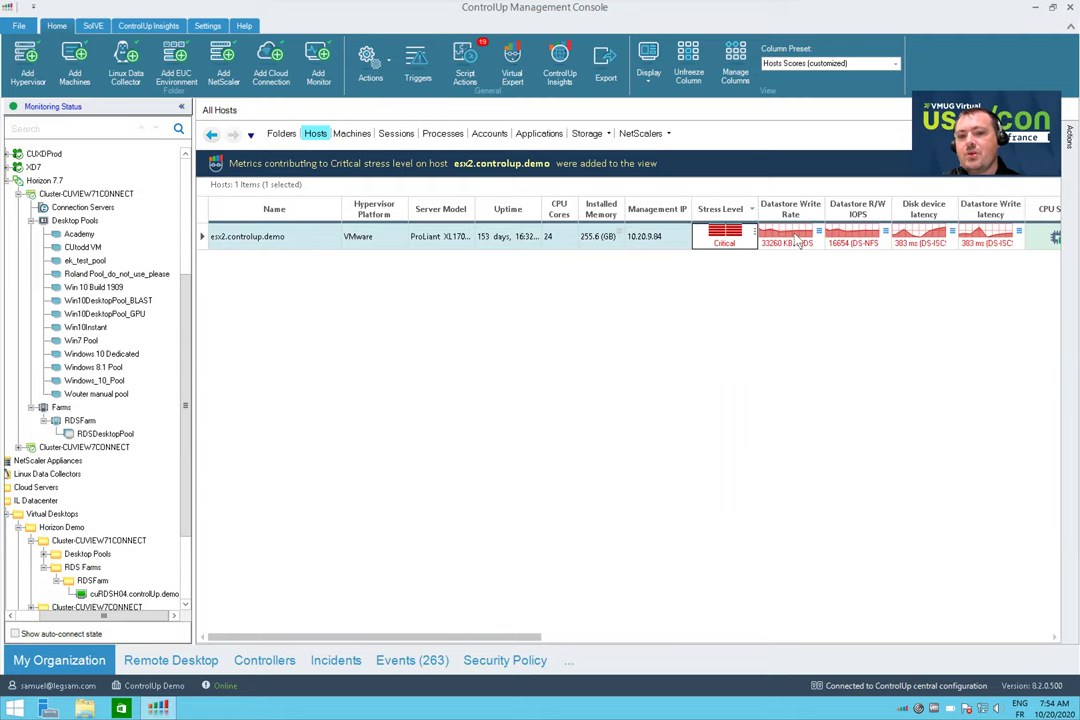
Drill into esx2's Datastore Write Rate and review disk I/O columns for its 31 machines
double_click(798, 240)
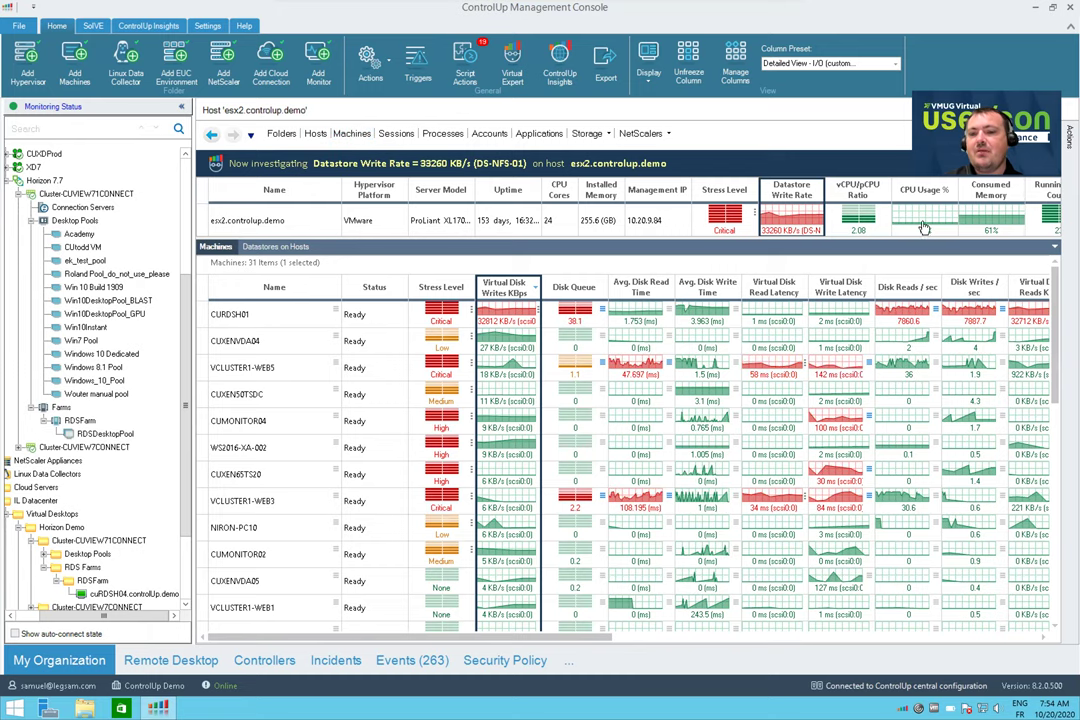
scroll(614, 224, "right", 5)
scroll(880, 222, "left", 4)
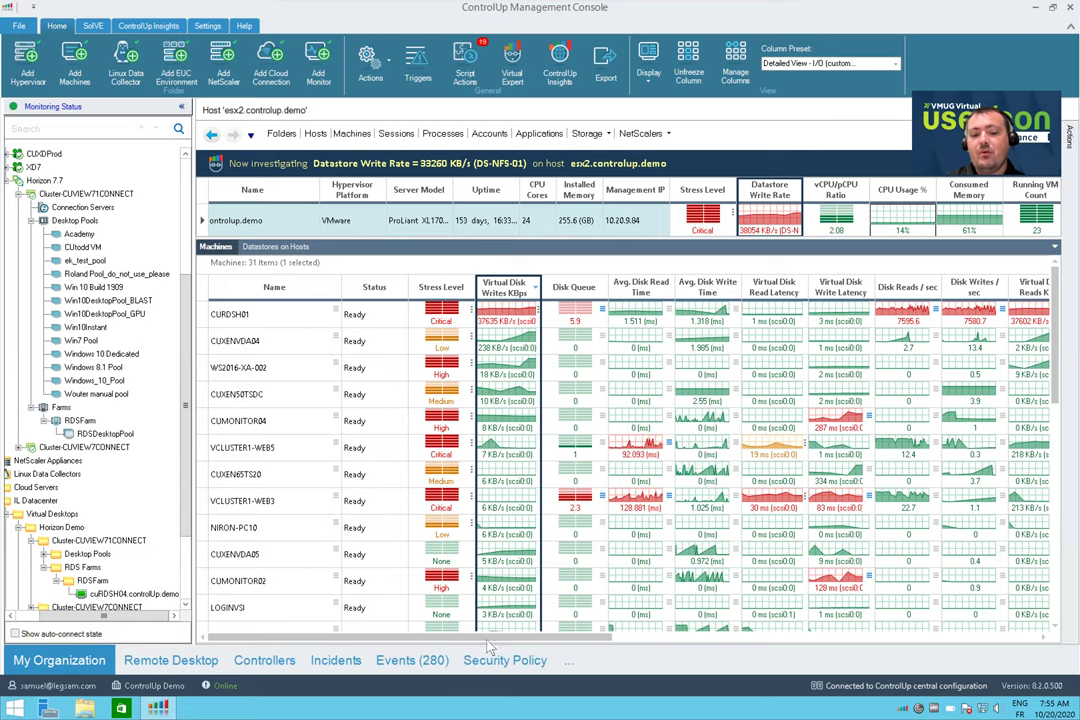
left_click_drag(558, 645, 679, 645)
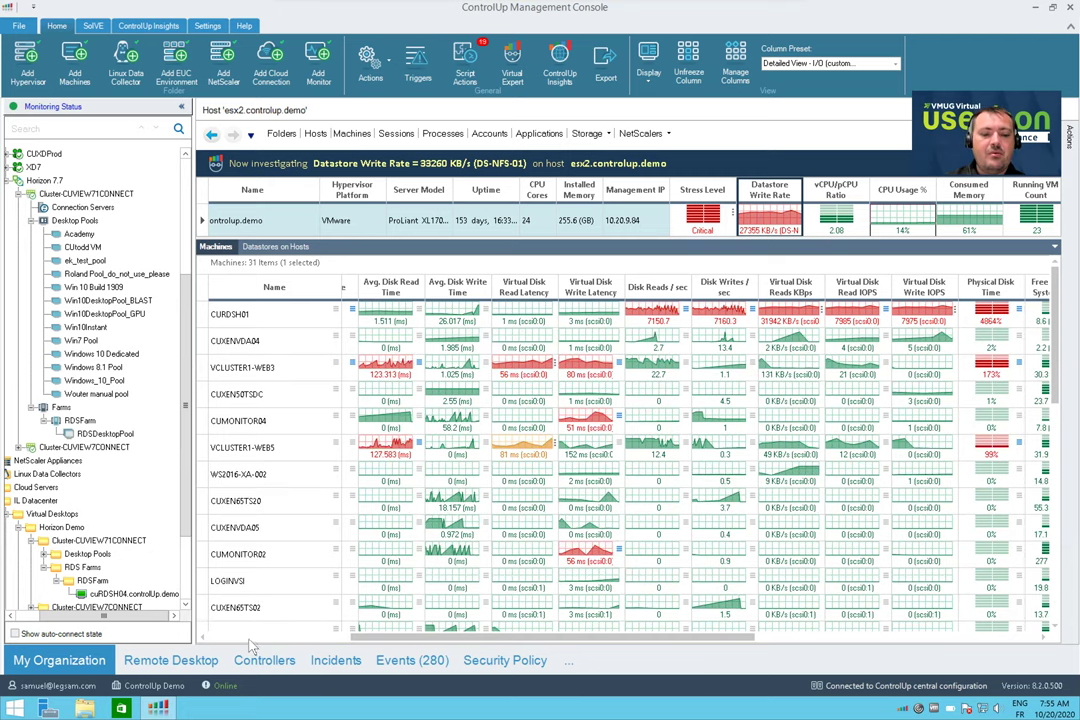
scroll(215, 540, "left", 5)
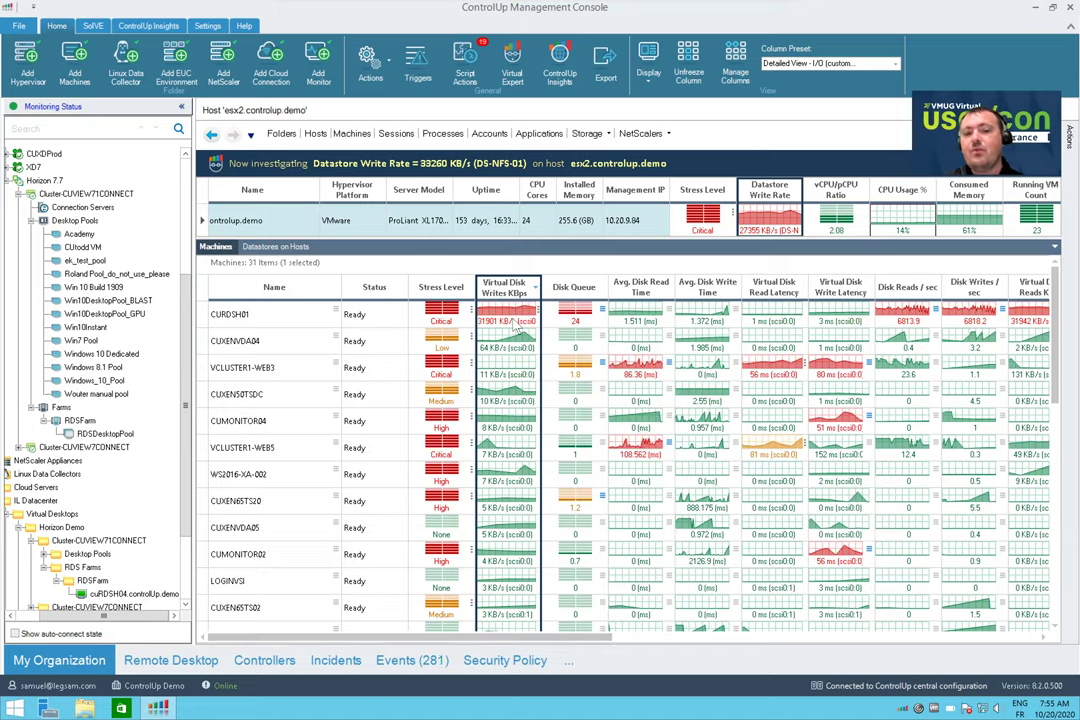
Open CURDSH01's sessions sorted by Stress Level and show metrics behind the iometer session's High stress
double_click(515, 318)
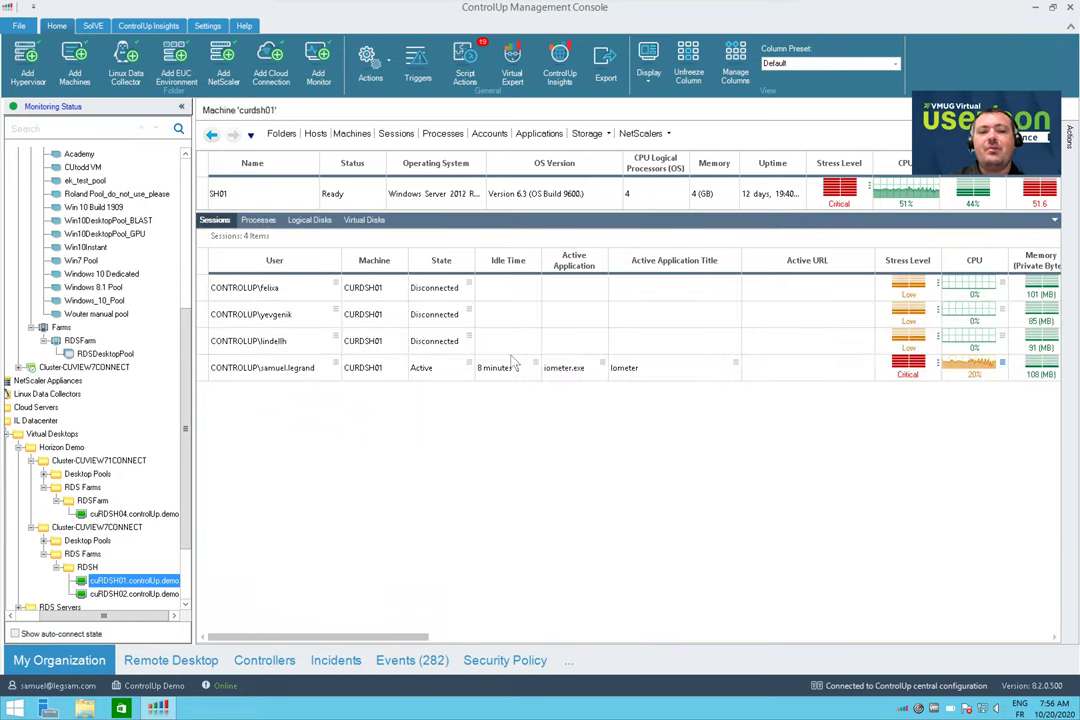
left_click(906, 261)
left_click(906, 261)
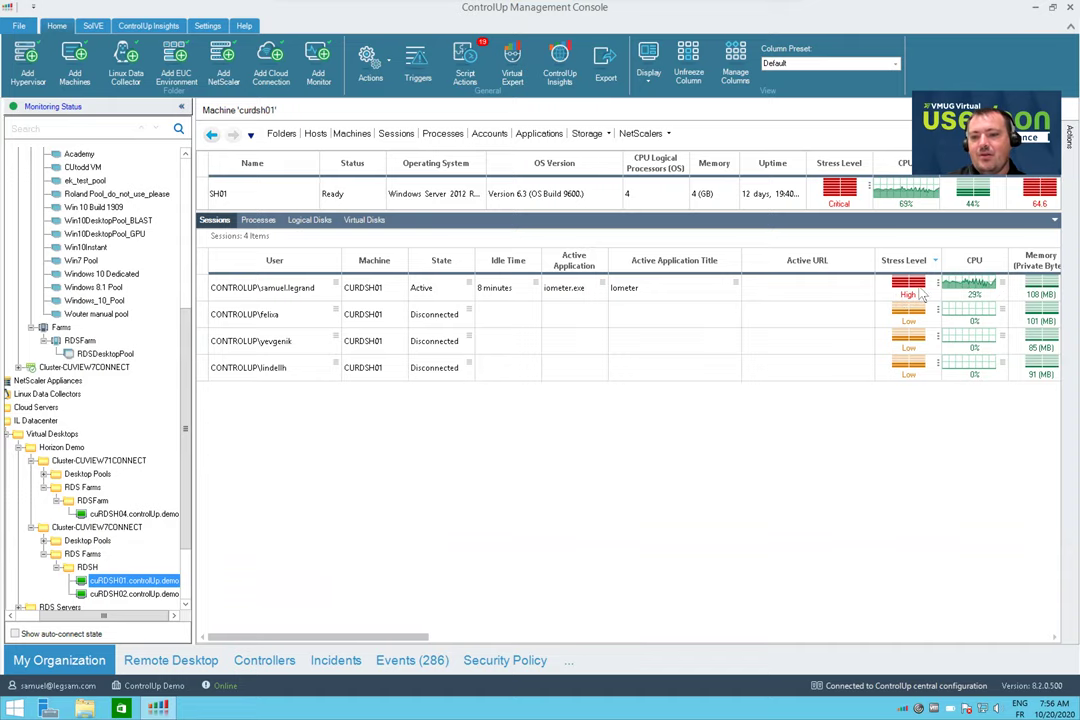
left_click(918, 292)
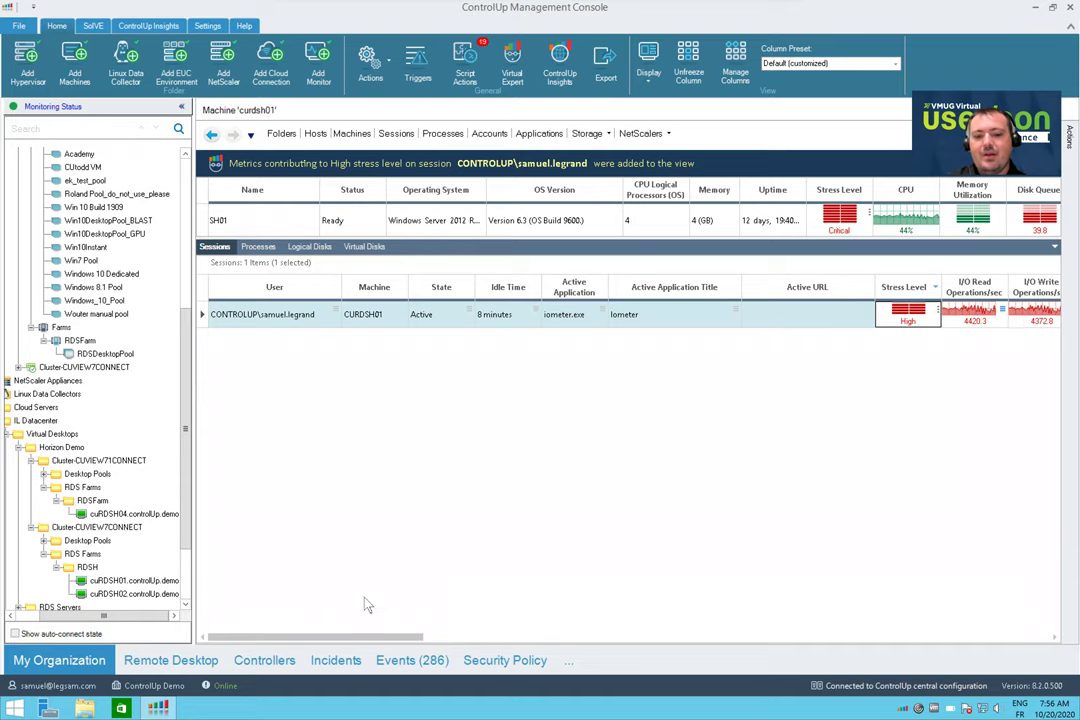
Break down session 60's I/O read operations by process, revealing Dynamo.exe as the top reader
left_click_drag(398, 637, 437, 640)
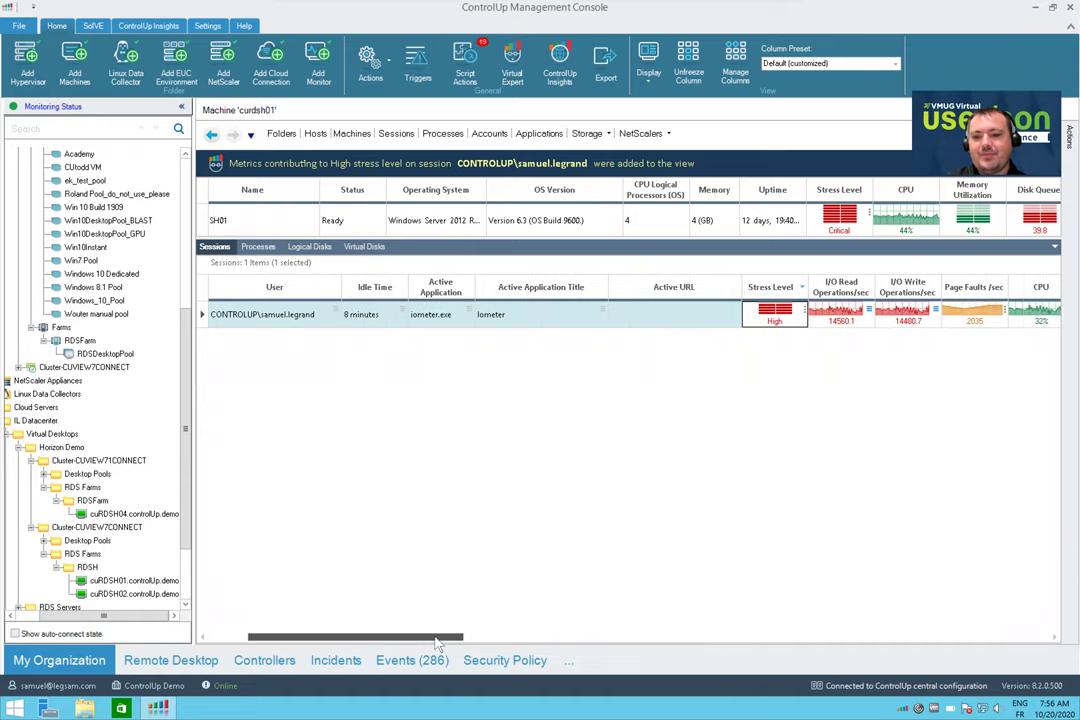
scroll(376, 545, "left", 3)
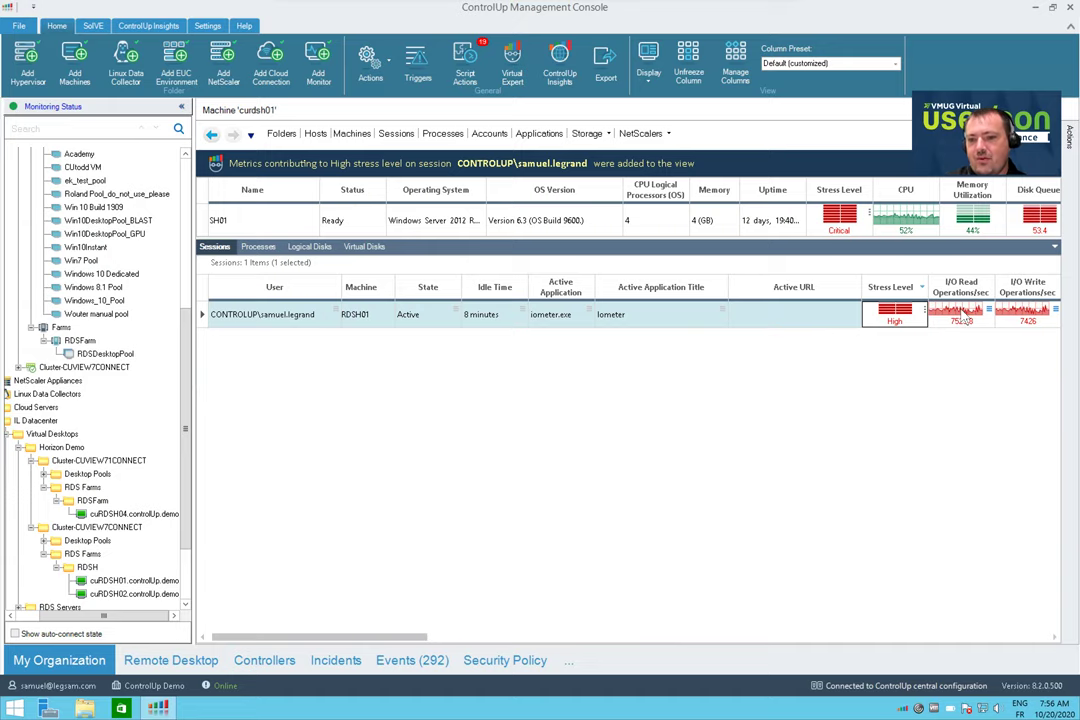
double_click(960, 315)
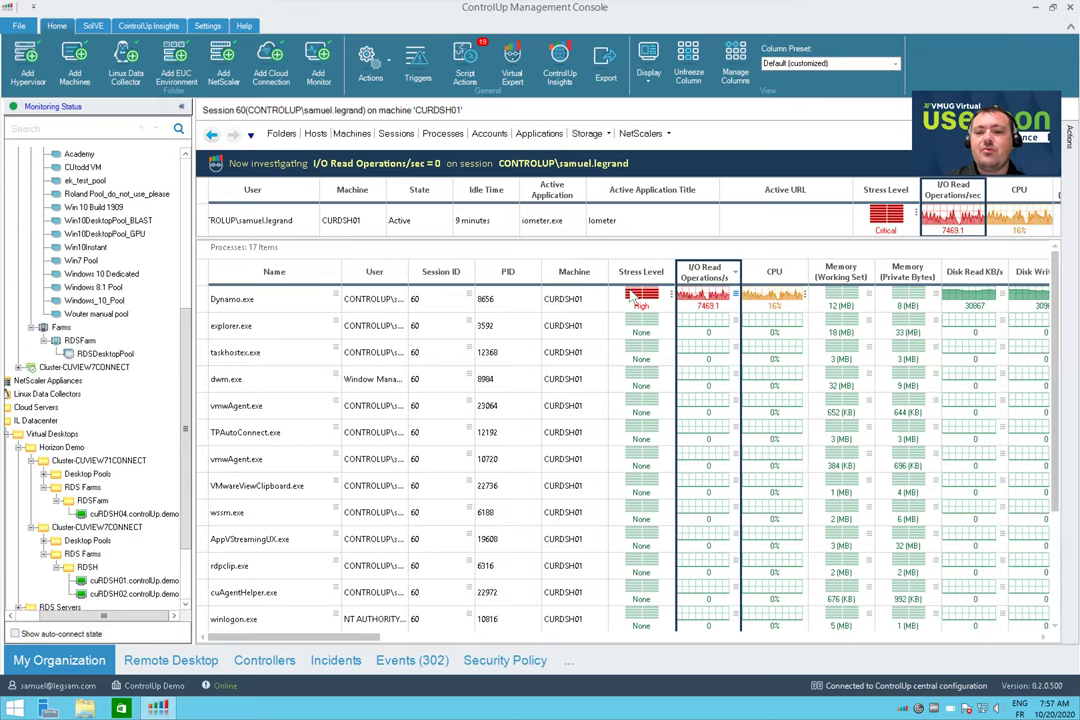
Inspect Dynamo.exe's Processes actions and I/O Read details, then list all 48 sessions
right_click(253, 299)
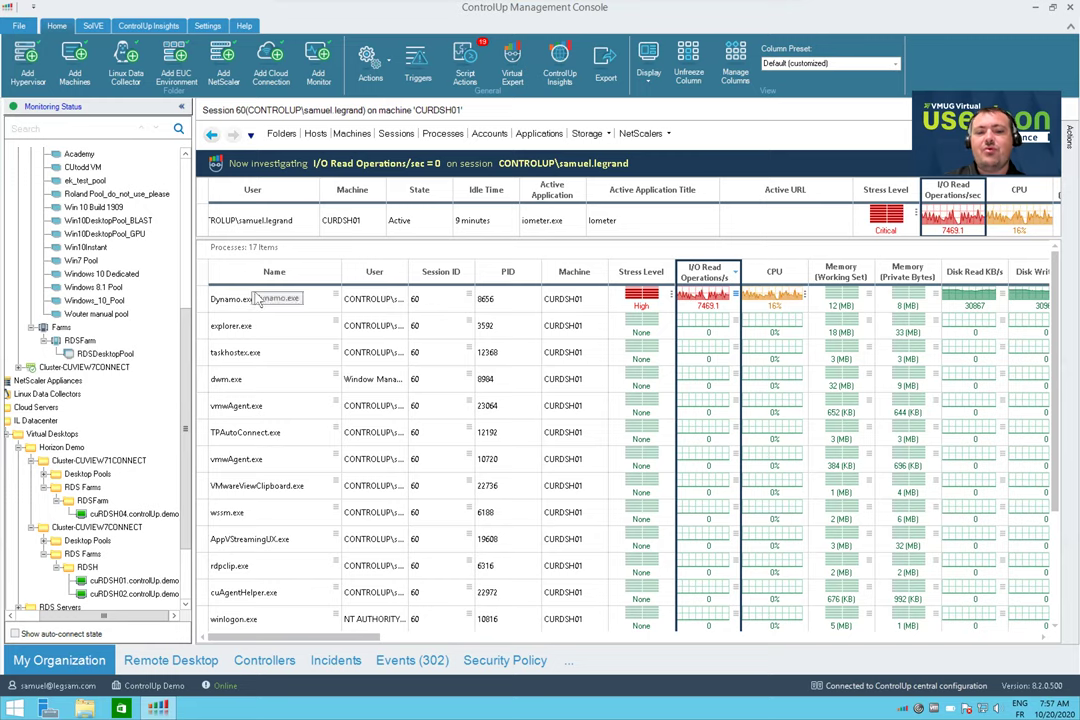
mouse_move(320, 391)
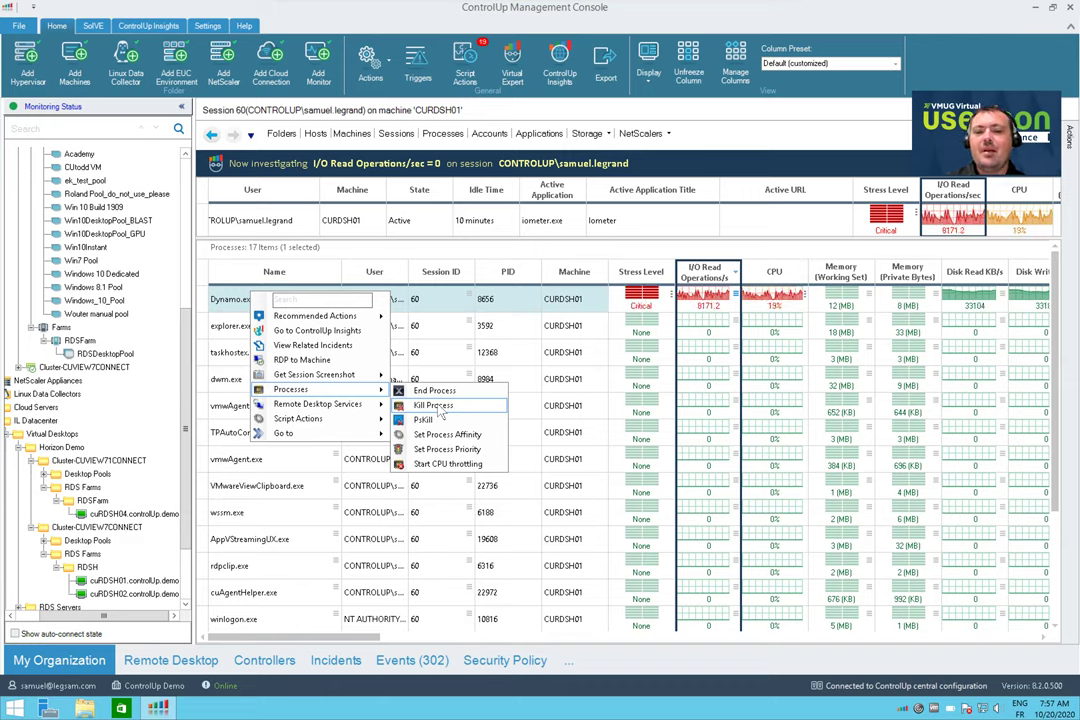
left_click(741, 305)
mouse_move(737, 352)
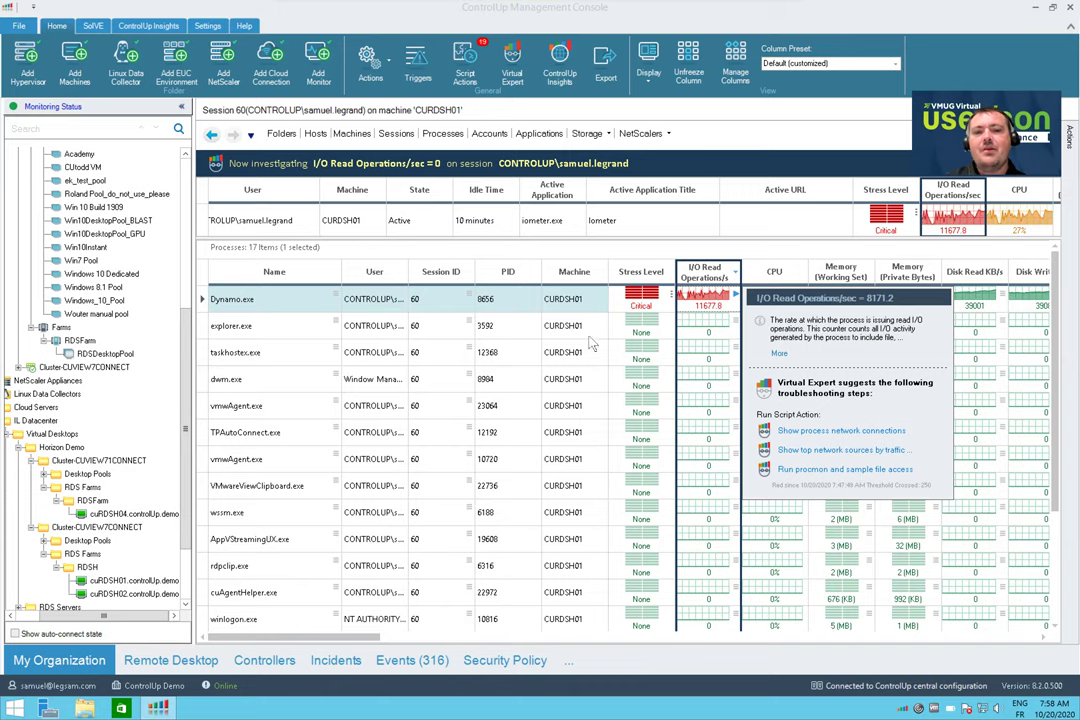
left_click(397, 134)
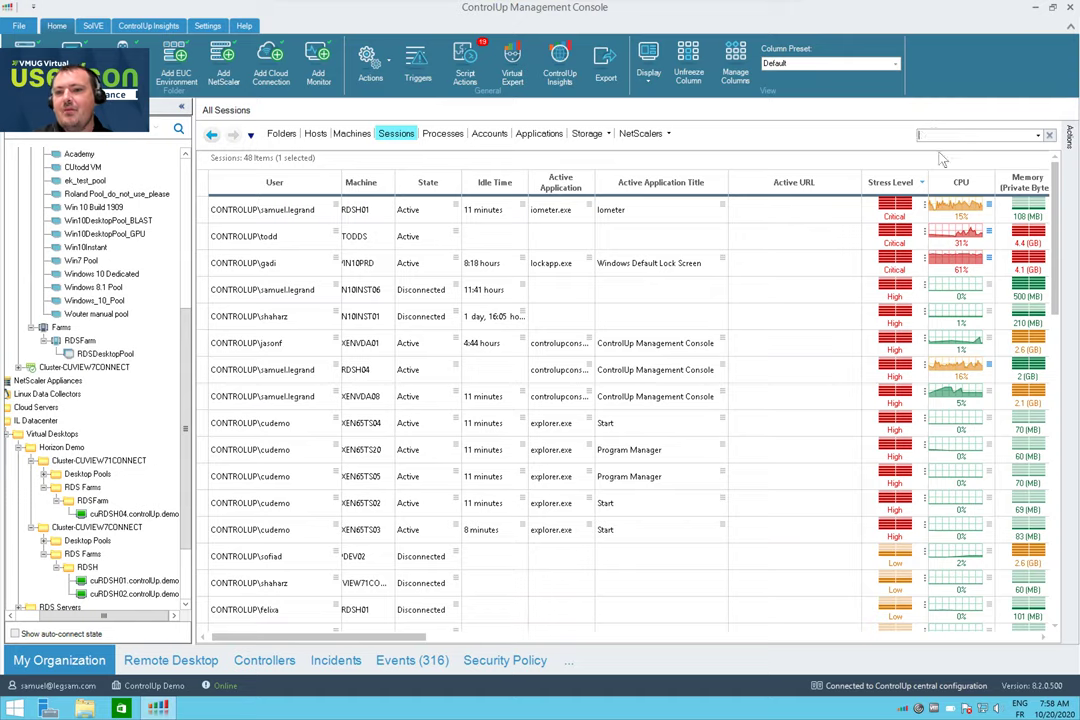
Filter sessions by the demo user name and open Virtual Expert on the 151-second Group Policy Load Time
type("cudemo")
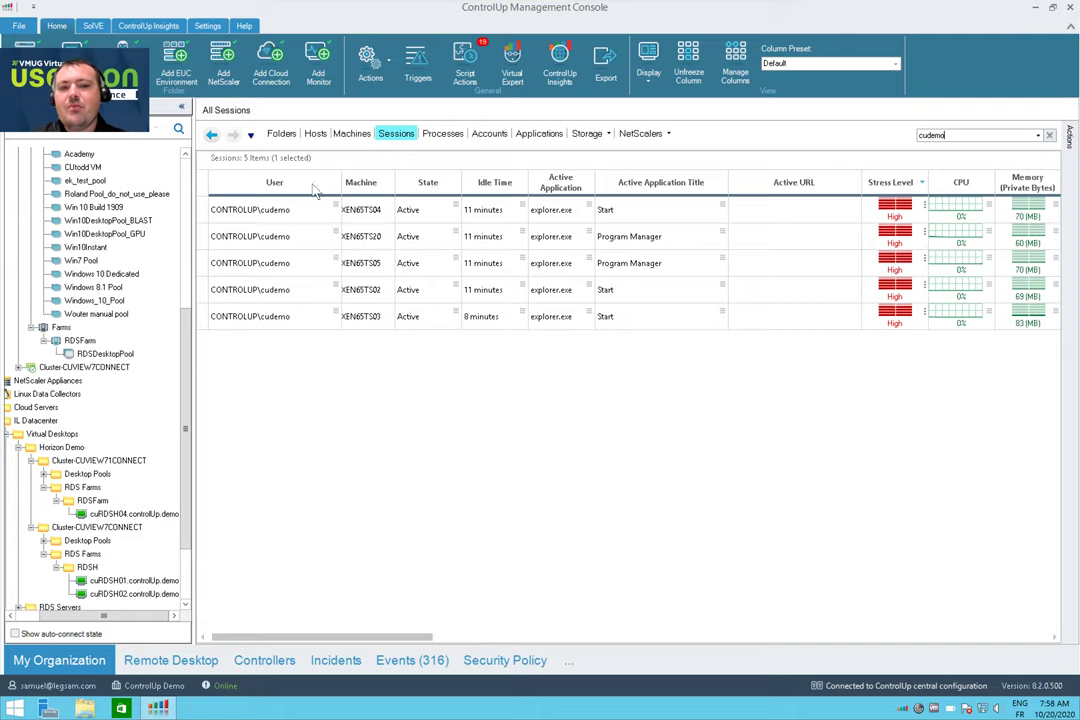
left_click(465, 637)
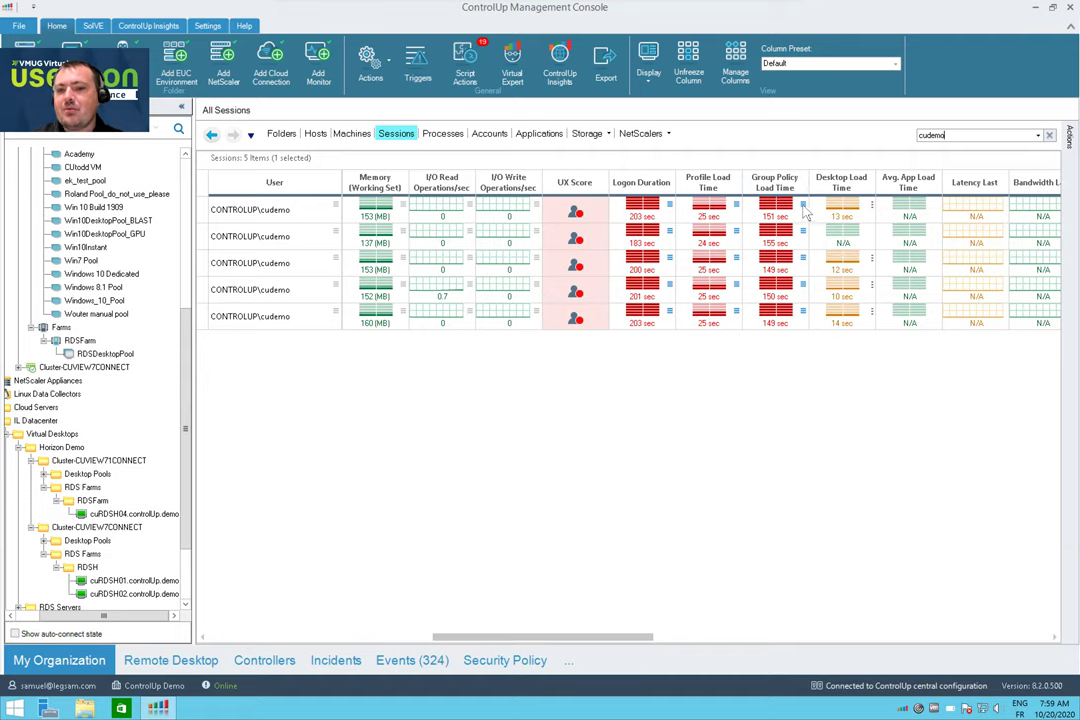
left_click(803, 207)
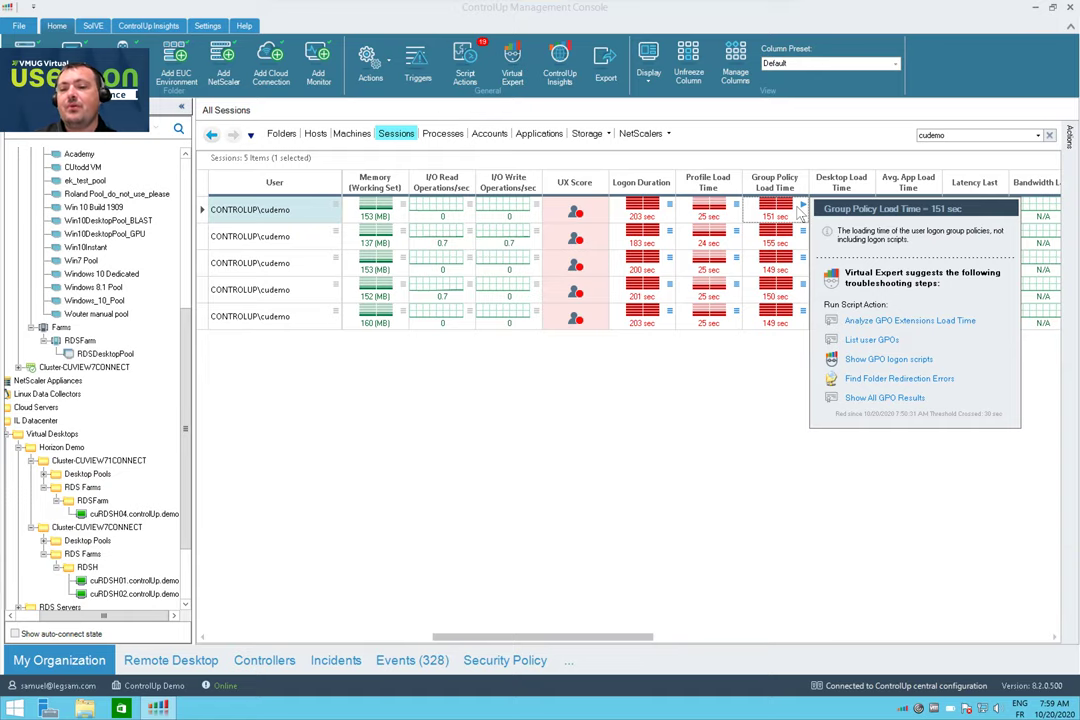
Run Analyze GPO Extensions Load Time and maximize its results totalling 148.65 seconds
left_click(898, 321)
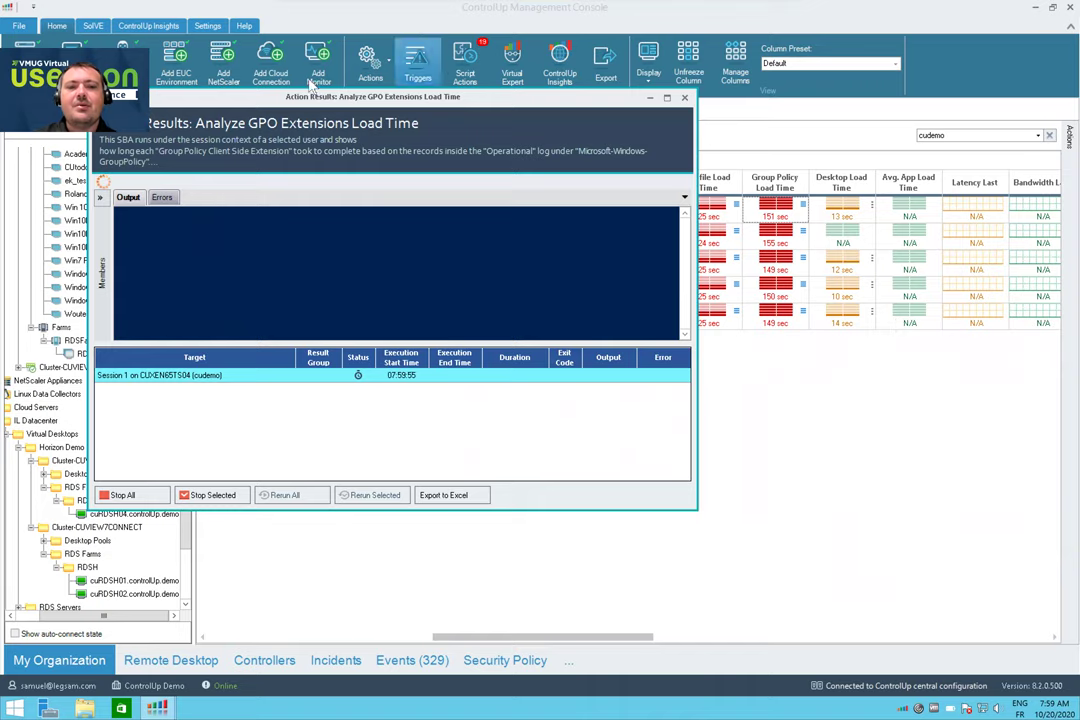
left_click_drag(343, 97, 440, 117)
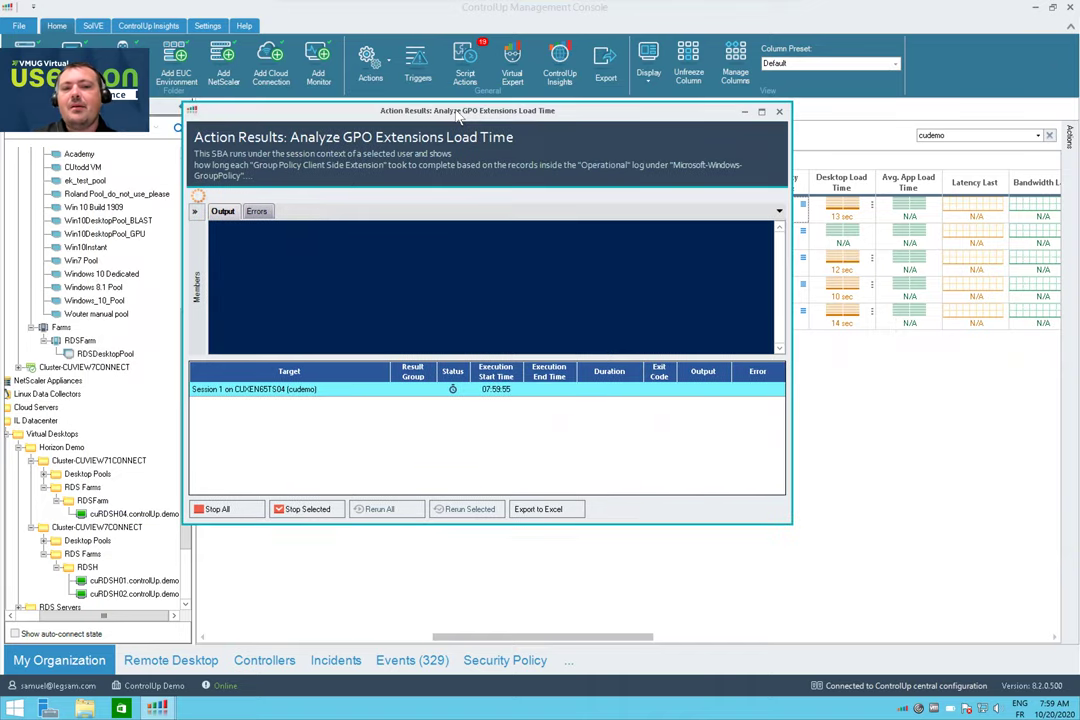
double_click(459, 112)
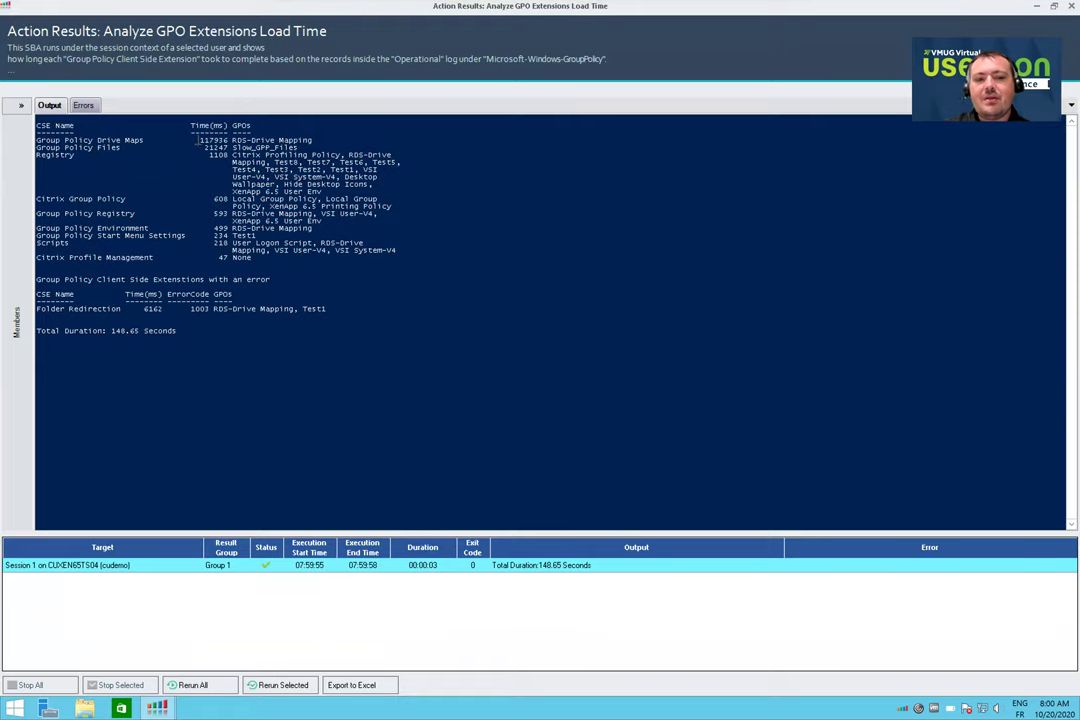
left_click_drag(197, 140, 316, 141)
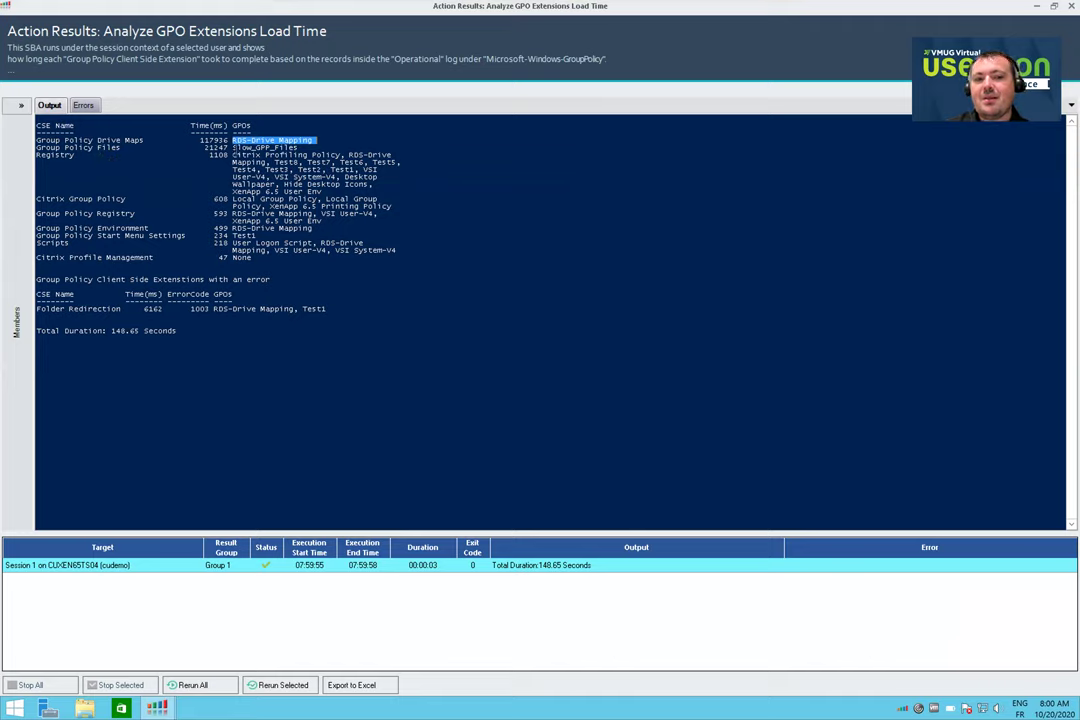
left_click_drag(232, 148, 298, 148)
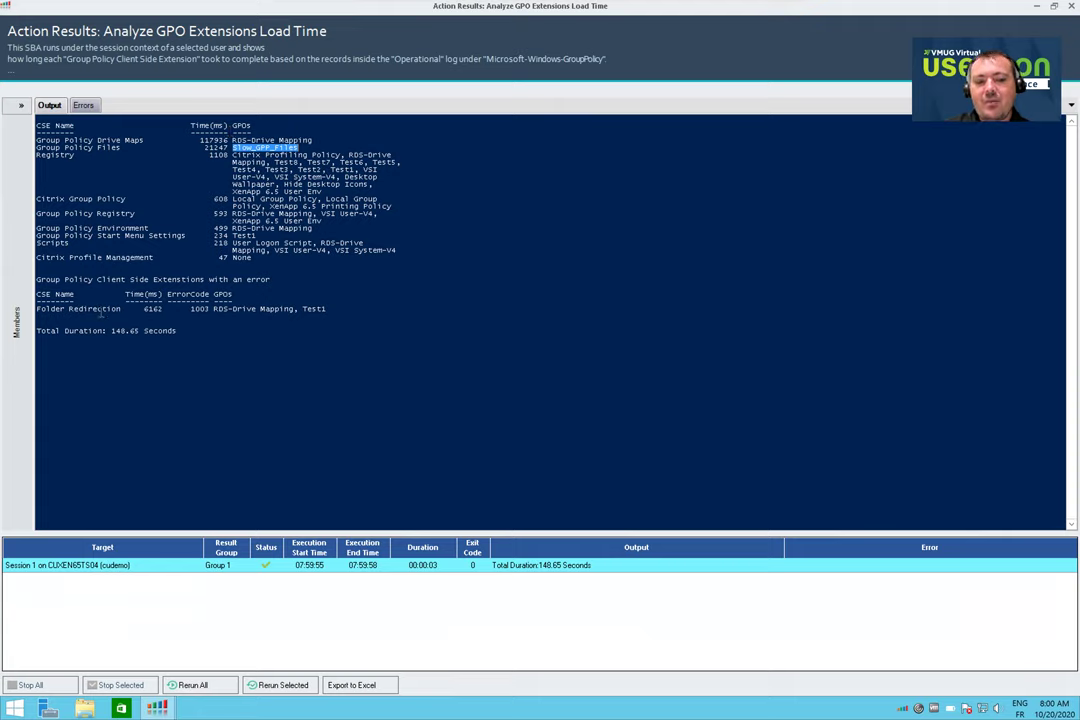
left_click_drag(37, 309, 140, 309)
double_click(200, 309)
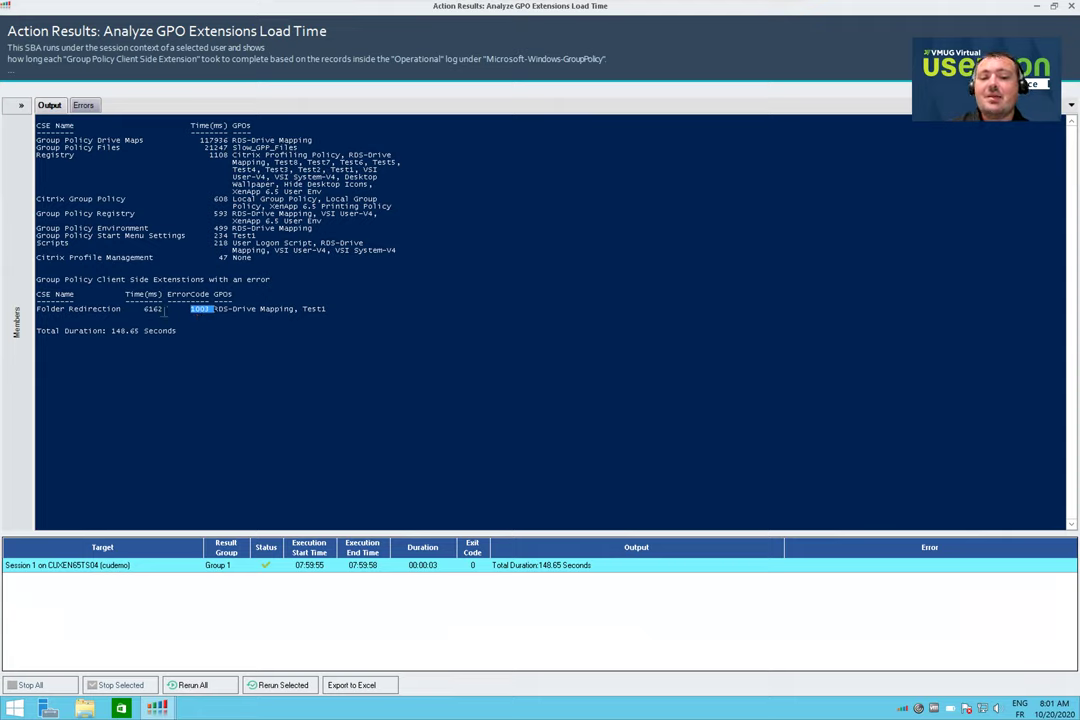
double_click(156, 310)
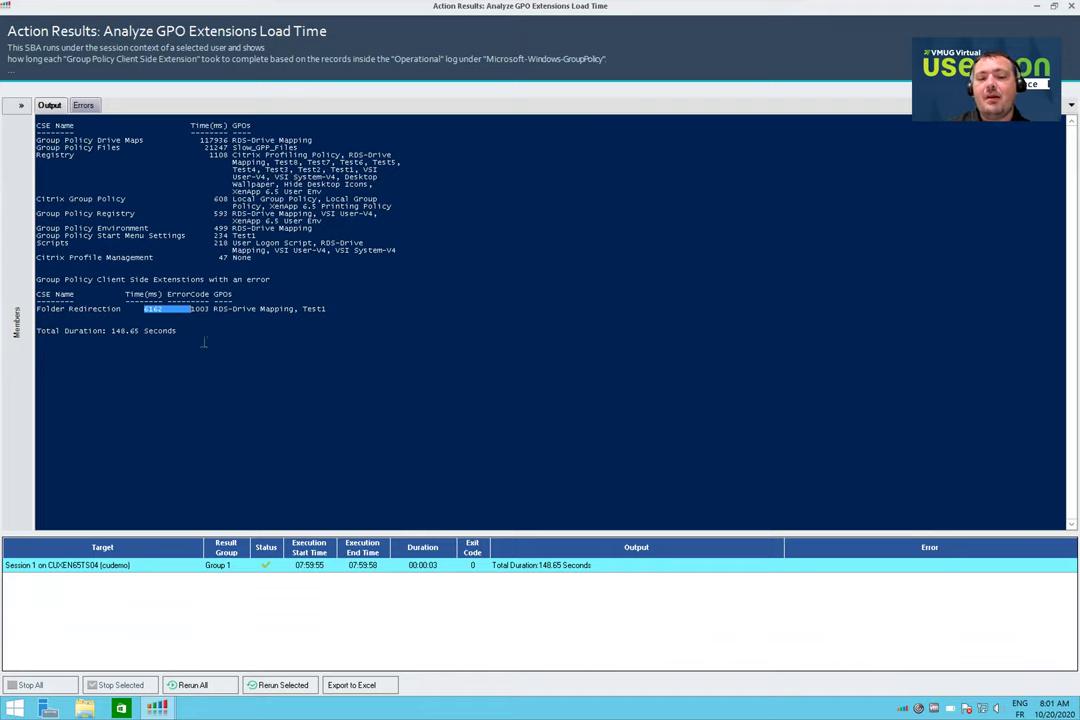
left_click_drag(213, 309, 295, 309)
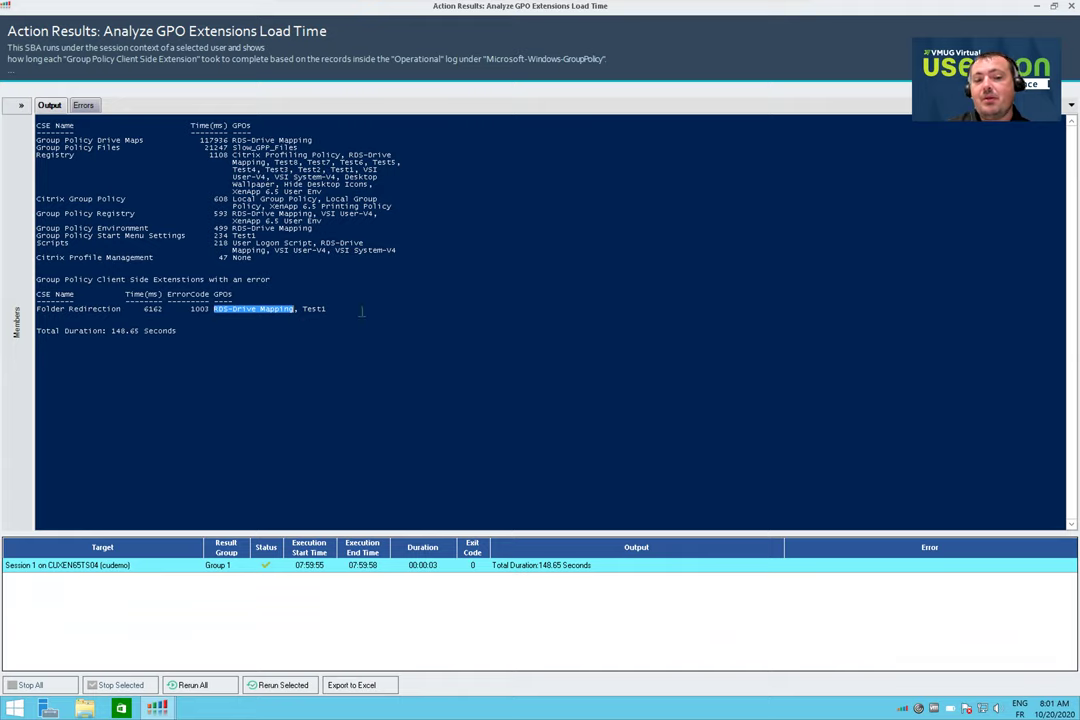
left_click_drag(362, 311, 302, 309)
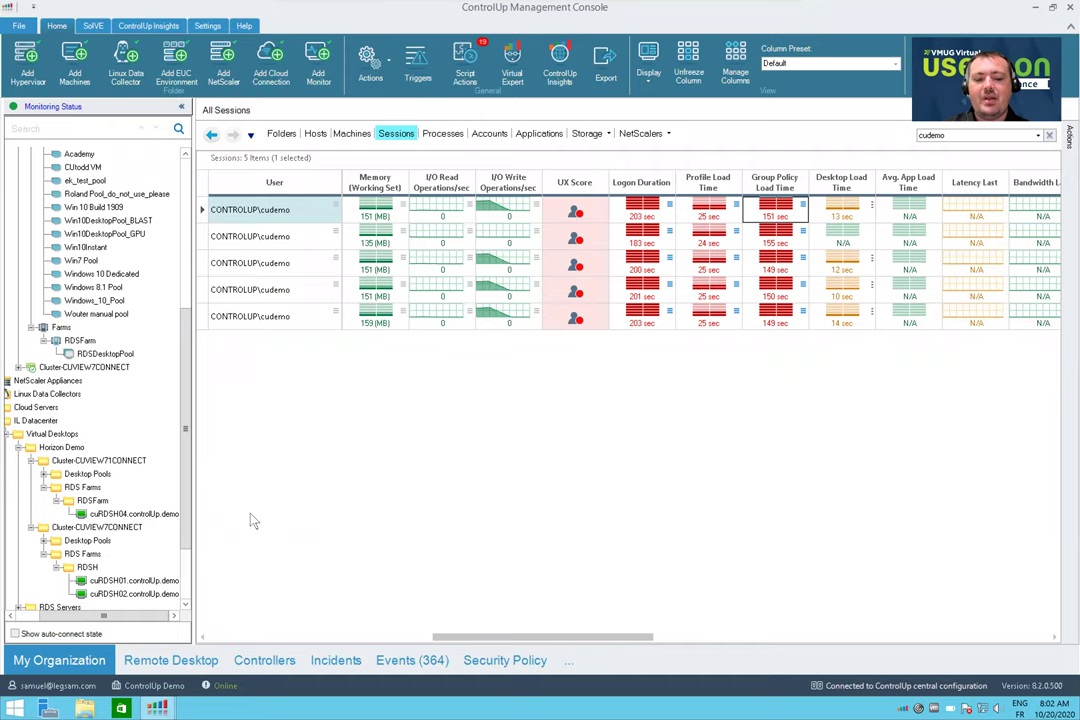
Open the Windows Run dialog to launch a program
key("super+r")
Launch a Remote Desktop connection to win2019-1 using the earlier mstsc /v:win2019-1 command
type("mstsc")
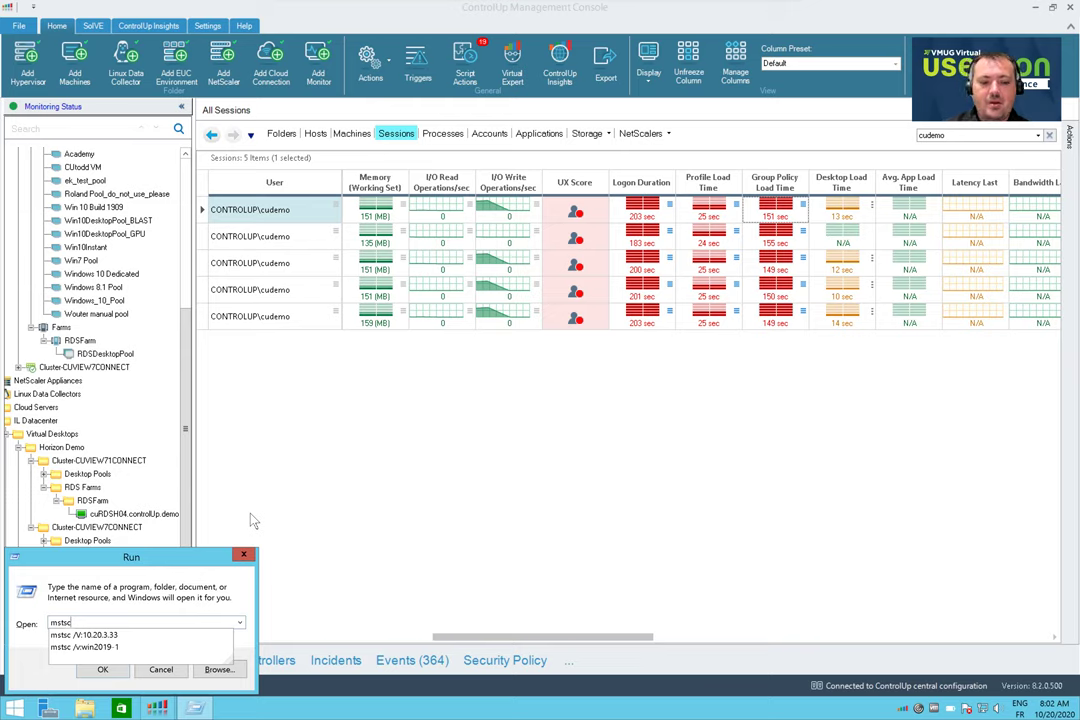
key("Down")
key("Down")
key("Return")
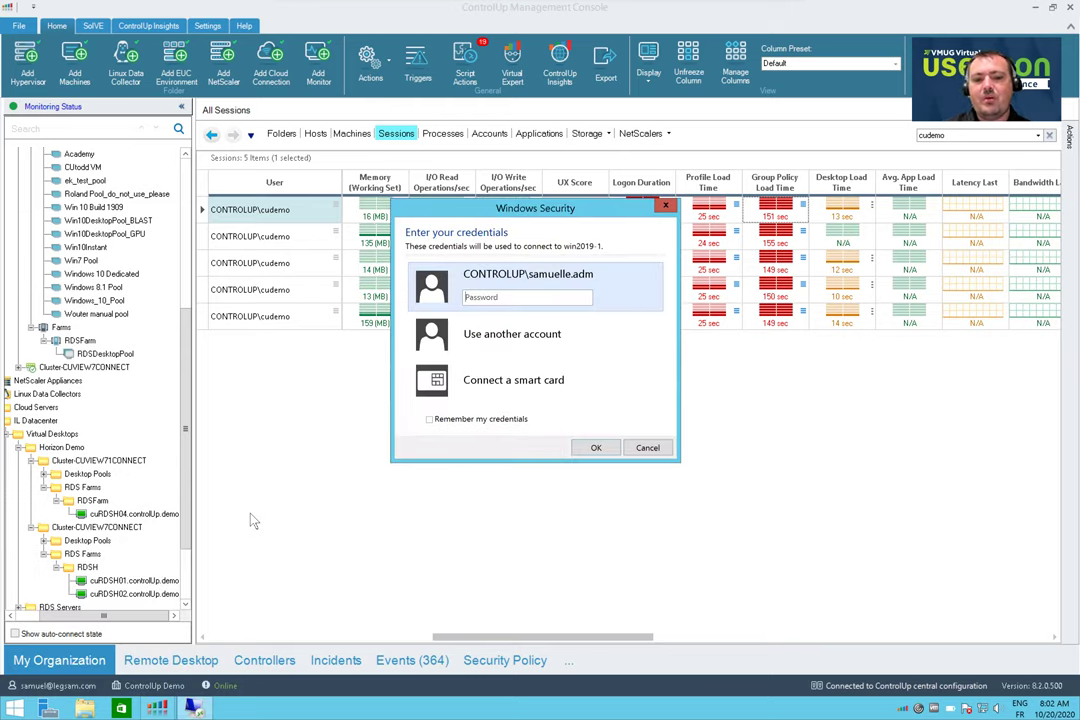
Sign in with another CONTROLUP account's user name and password, then window the session and move it aside
left_click(512, 336)
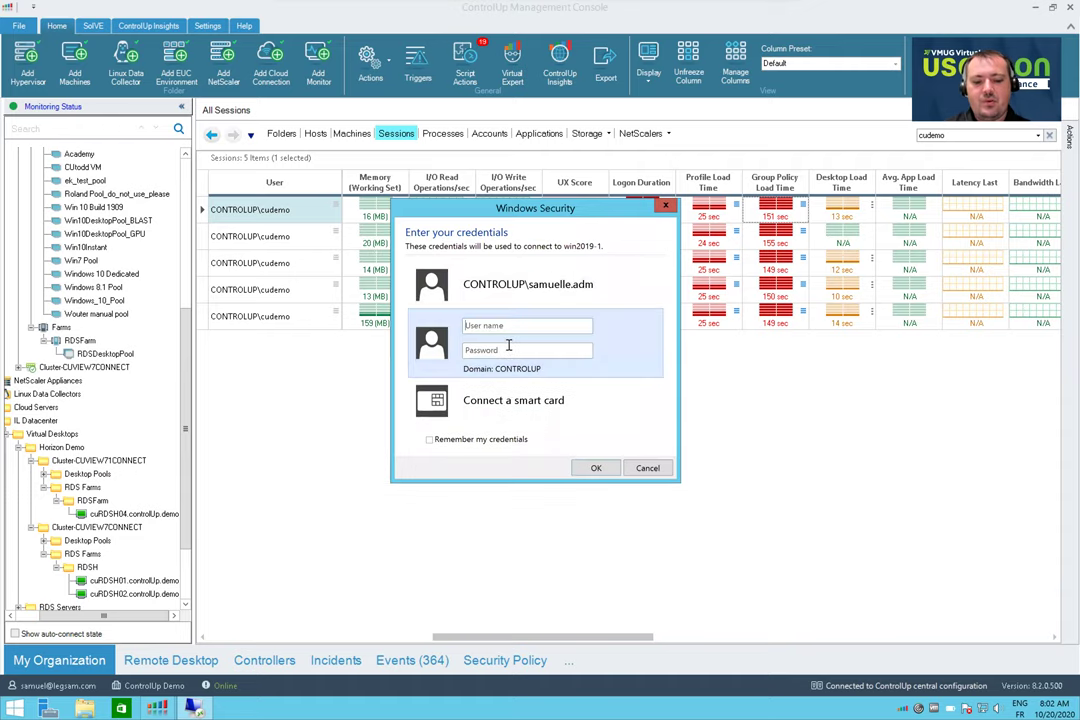
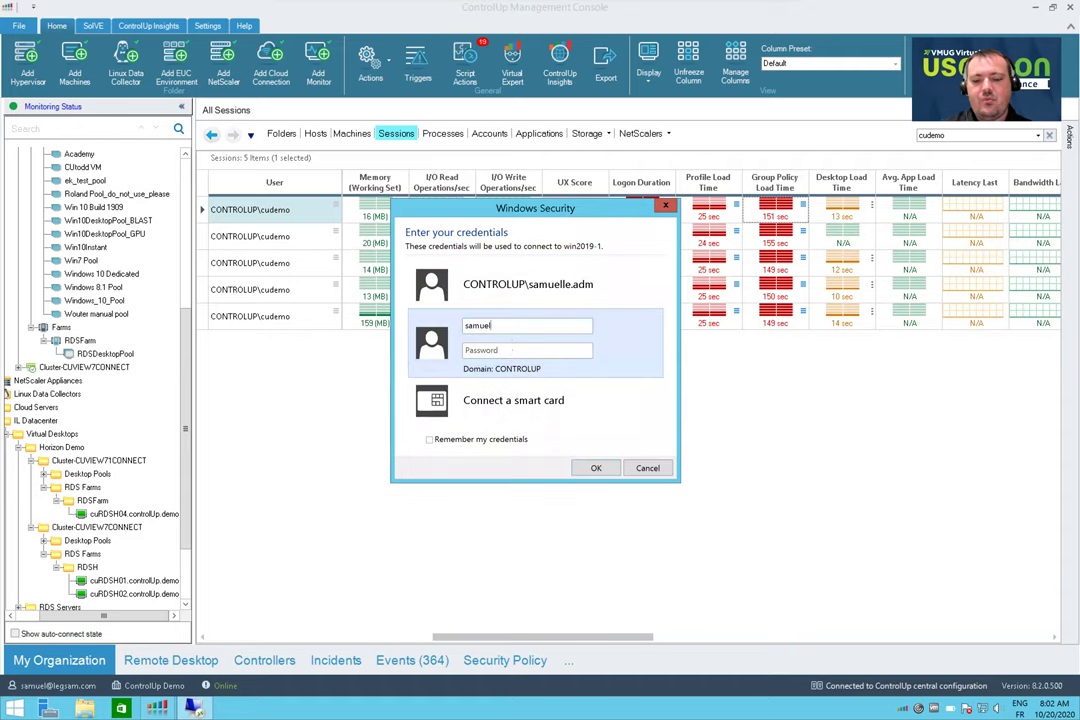
key("Tab")
type("****")
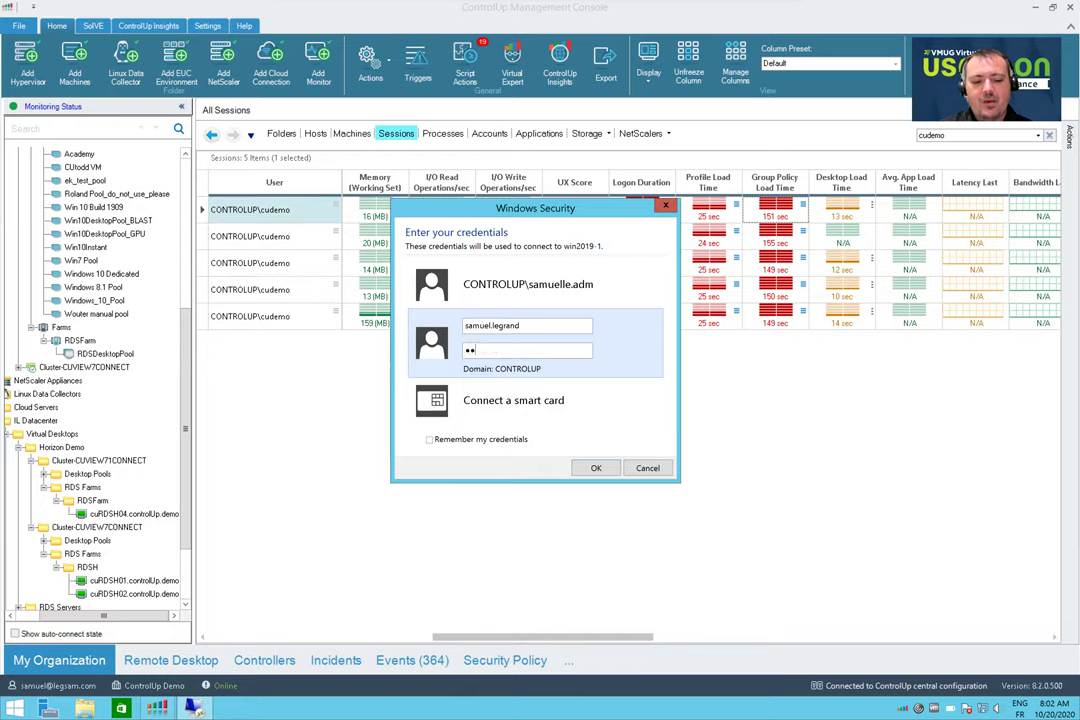
type("*****")
key("Return")
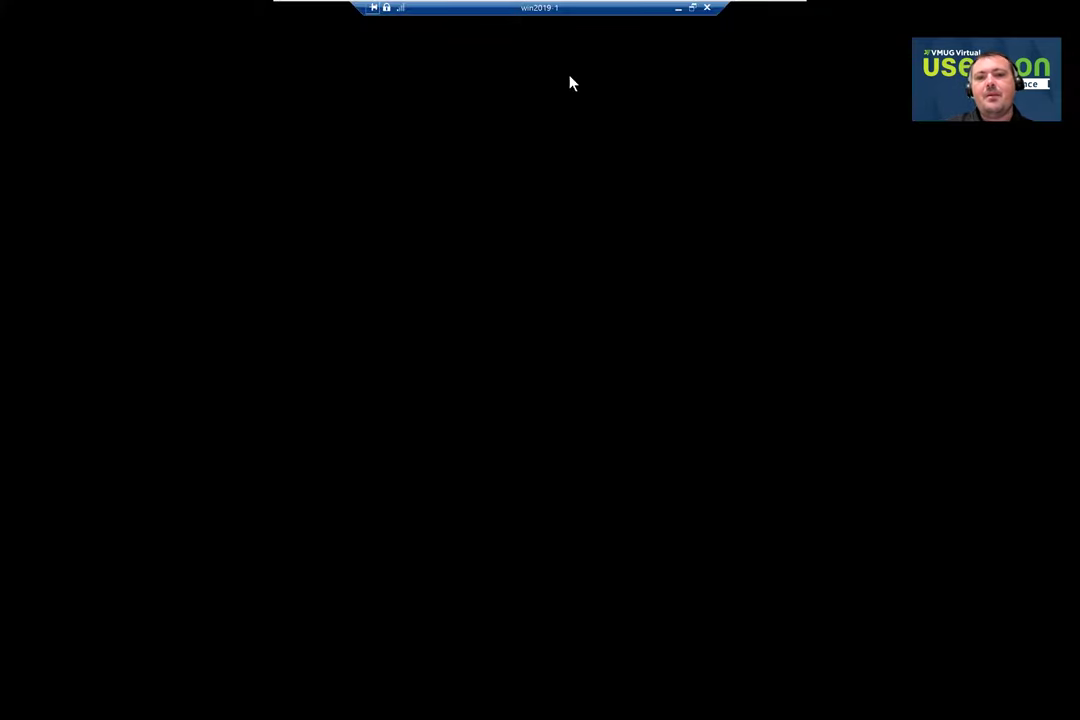
left_click(692, 7)
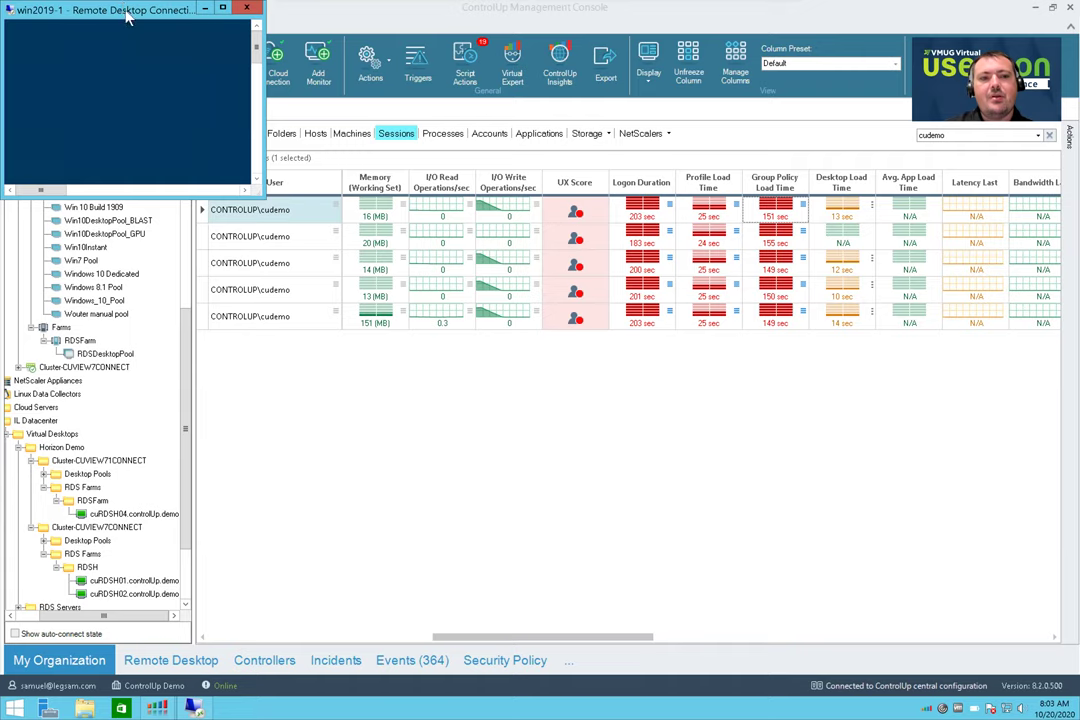
left_click_drag(497, 183, 759, 395)
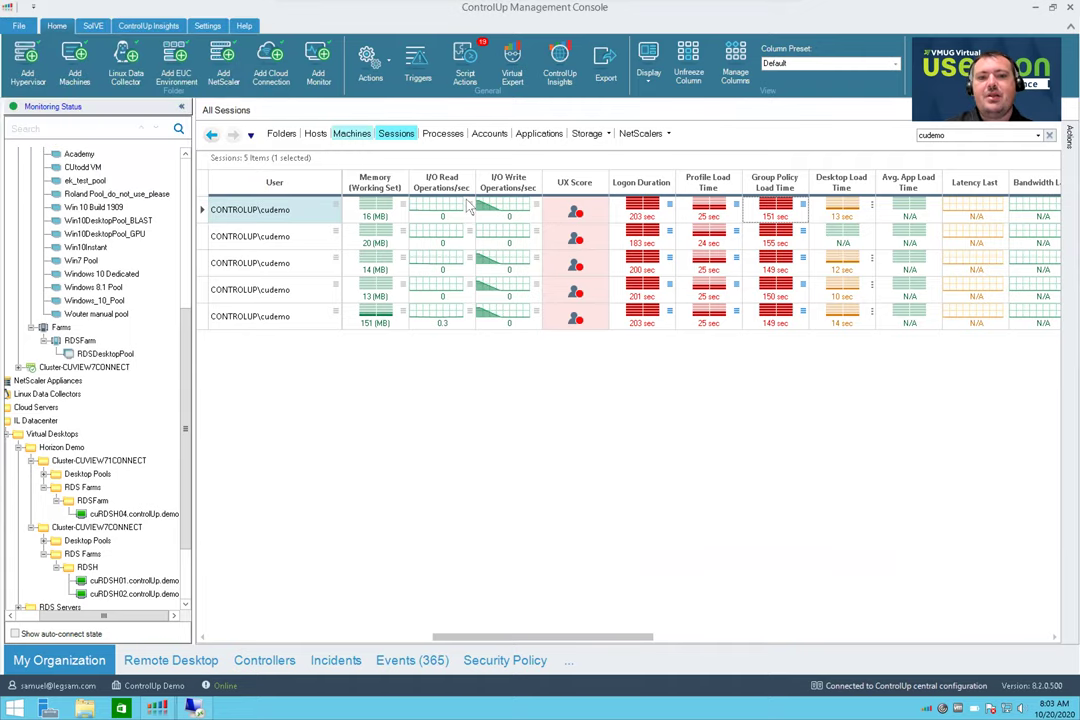
Search the Machines list for win2019 and open WIN2019-1's details
left_click(351, 133)
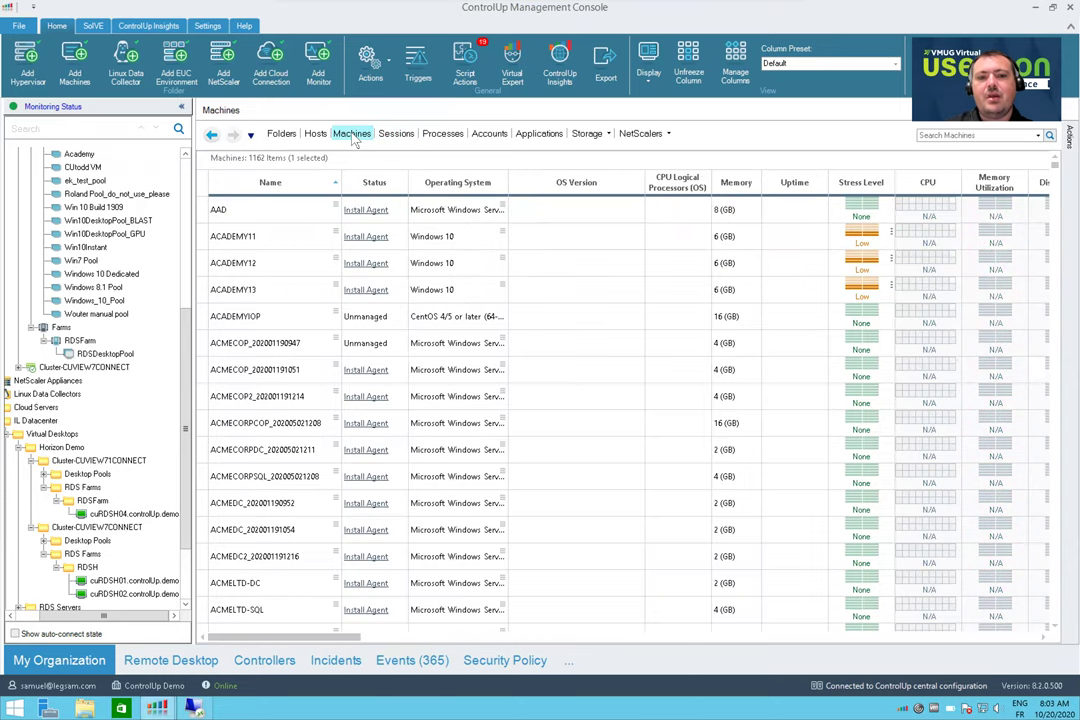
left_click(956, 134)
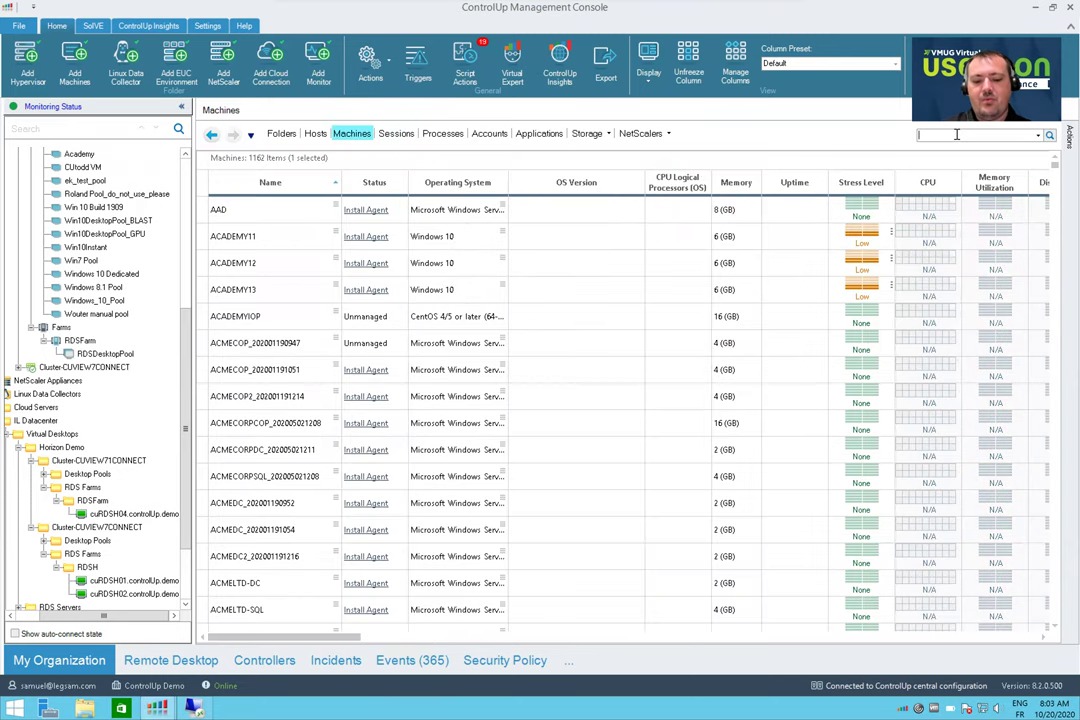
type("win2019")
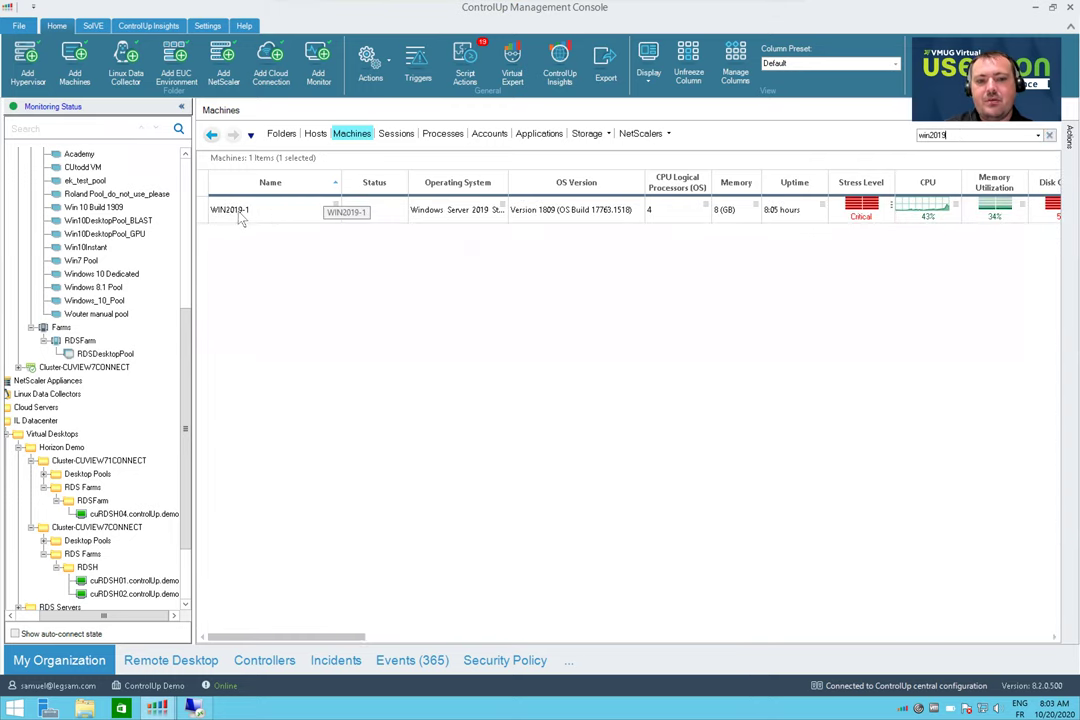
double_click(255, 212)
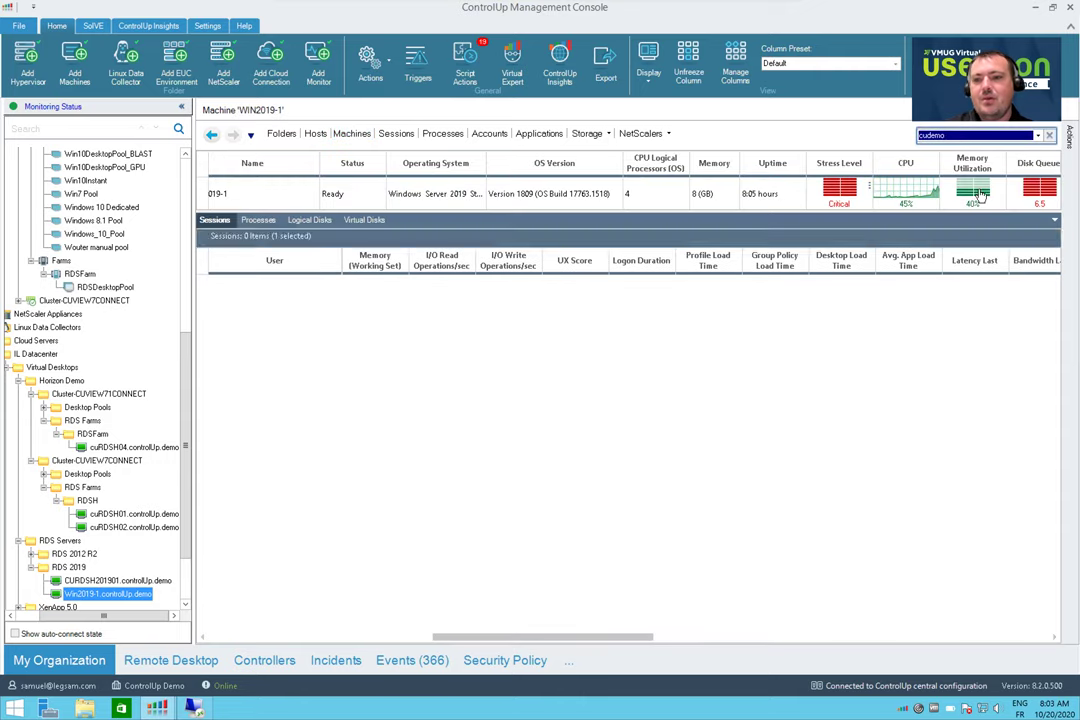
Clear the cudemo search filter to list both WIN2019-1 sessions, then scroll through the metric columns
left_click(1049, 135)
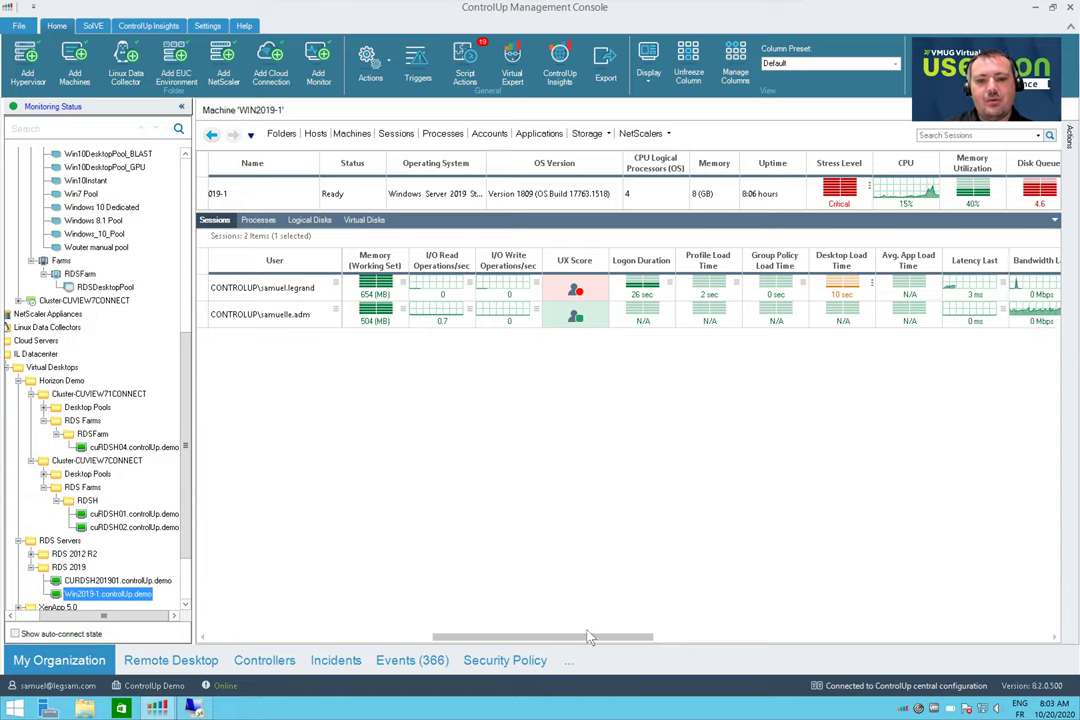
left_click_drag(578, 648, 726, 641)
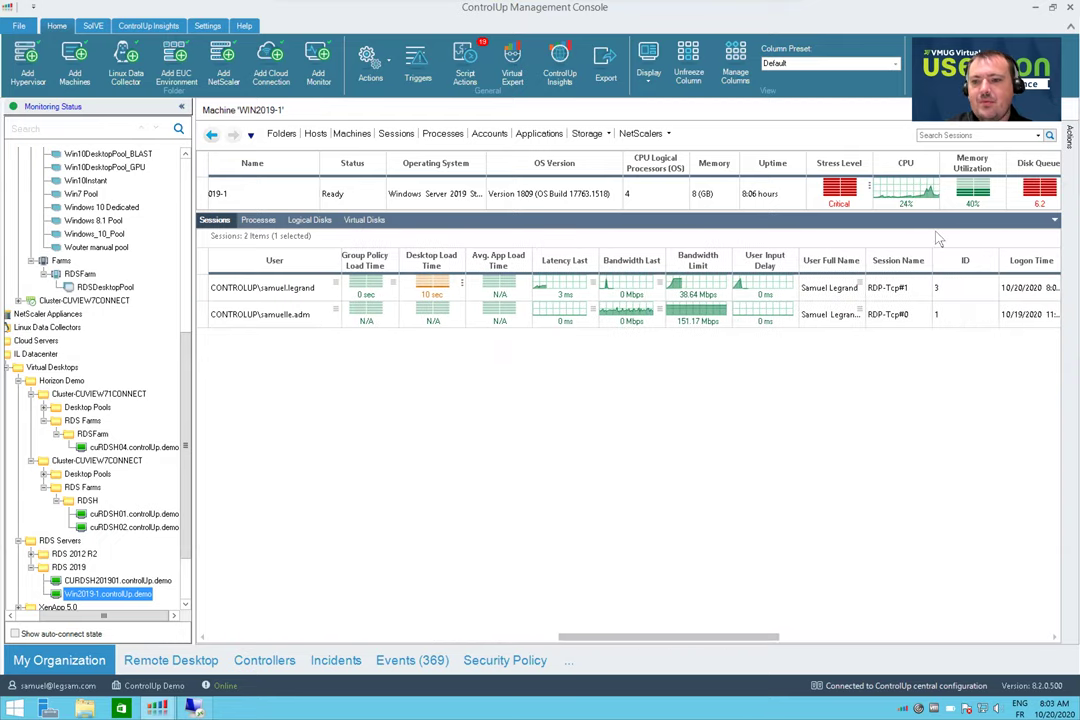
scroll(988, 200, "right", 10)
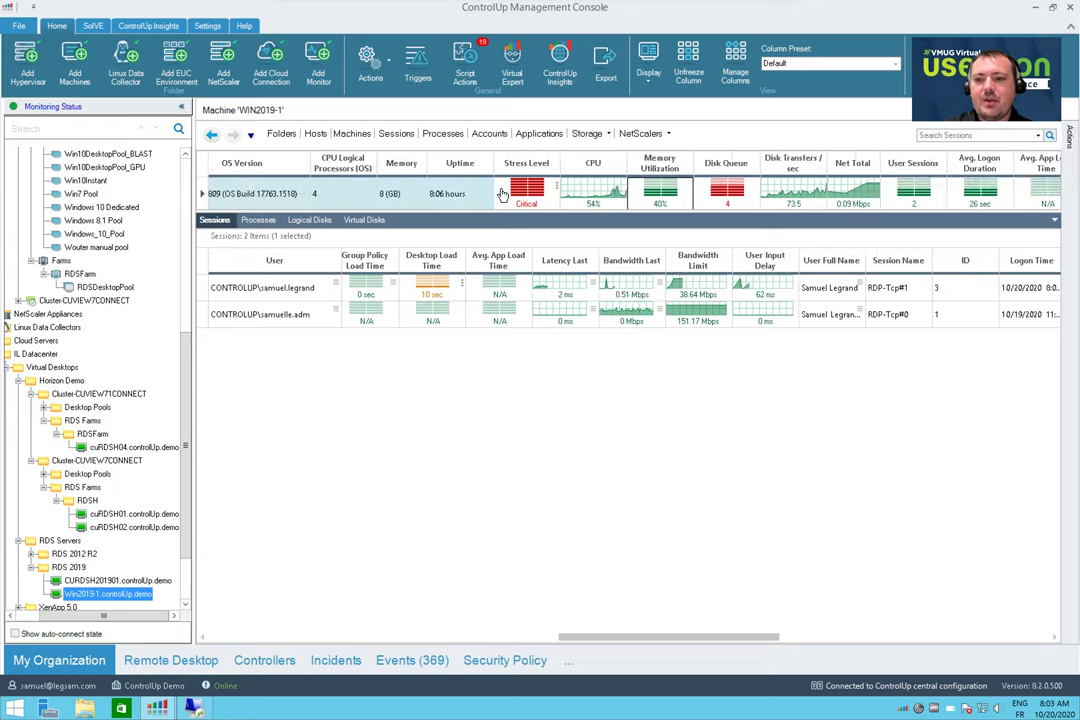
scroll(870, 195, "right", 7)
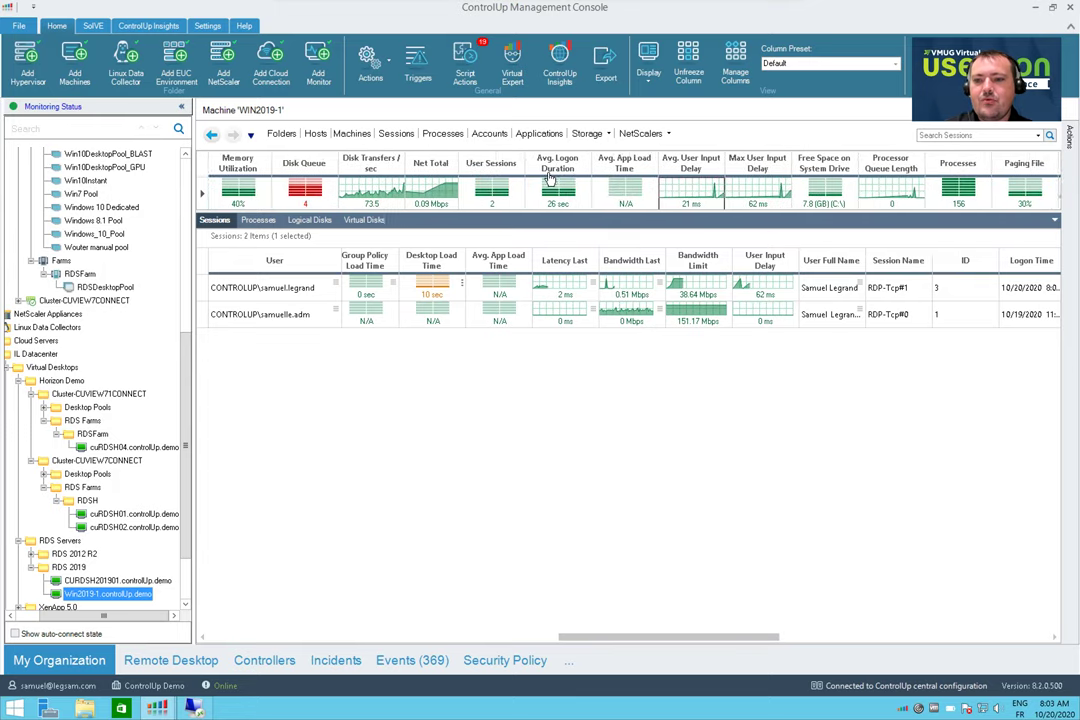
scroll(990, 192, "right", 8)
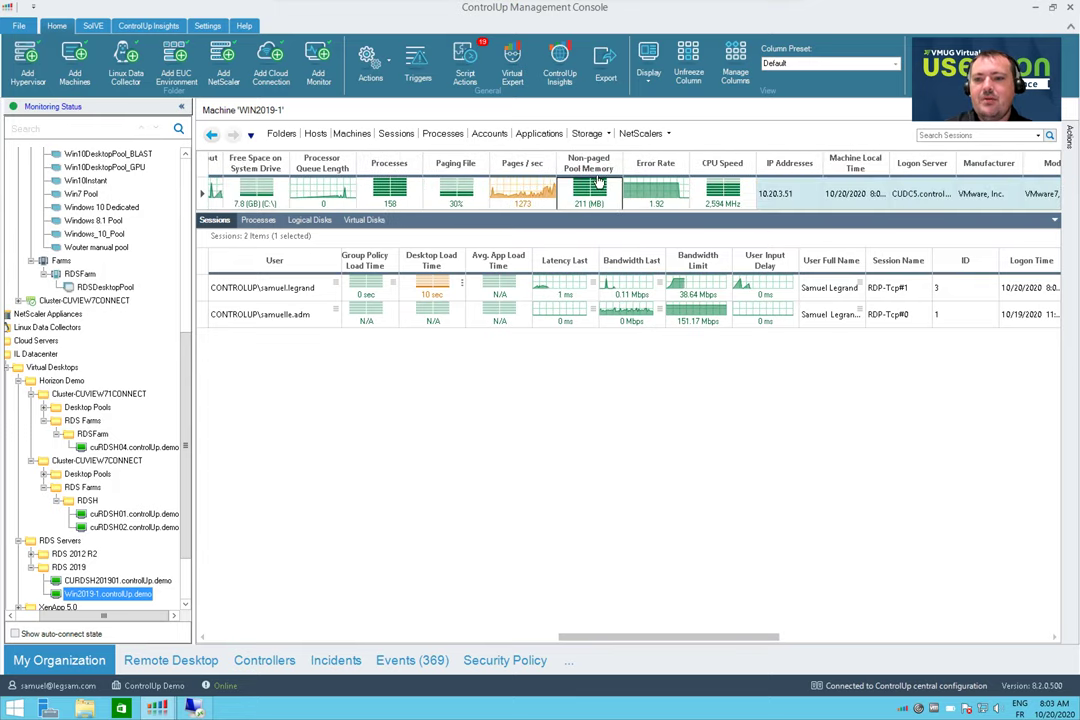
scroll(929, 192, "right", 8)
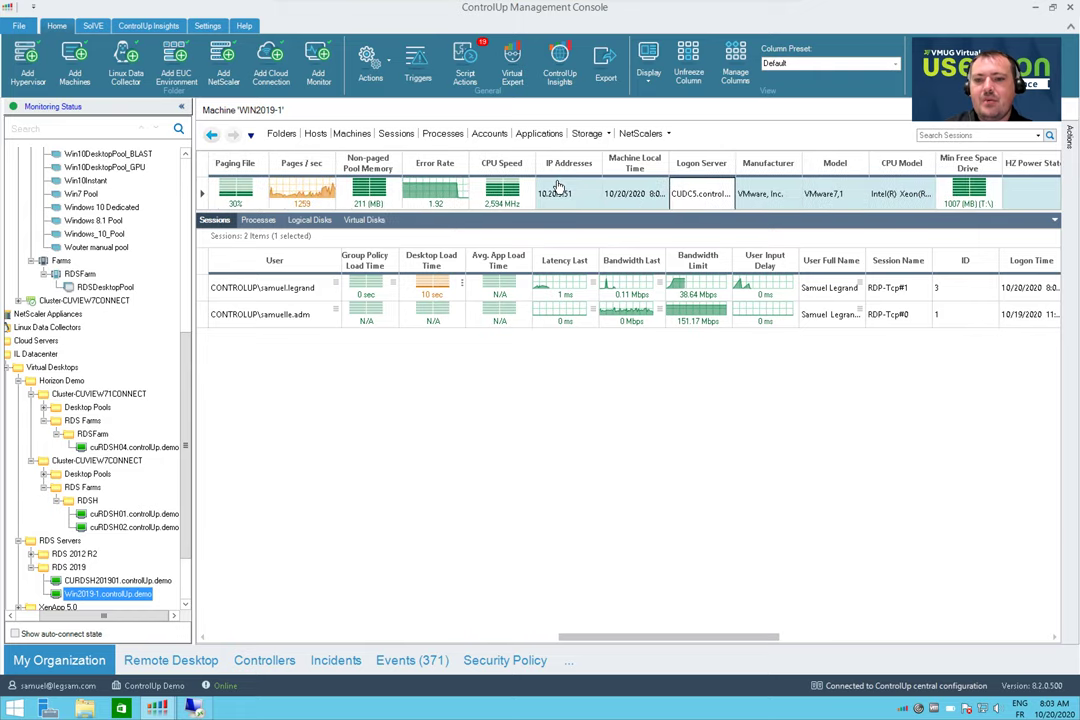
left_click(772, 163)
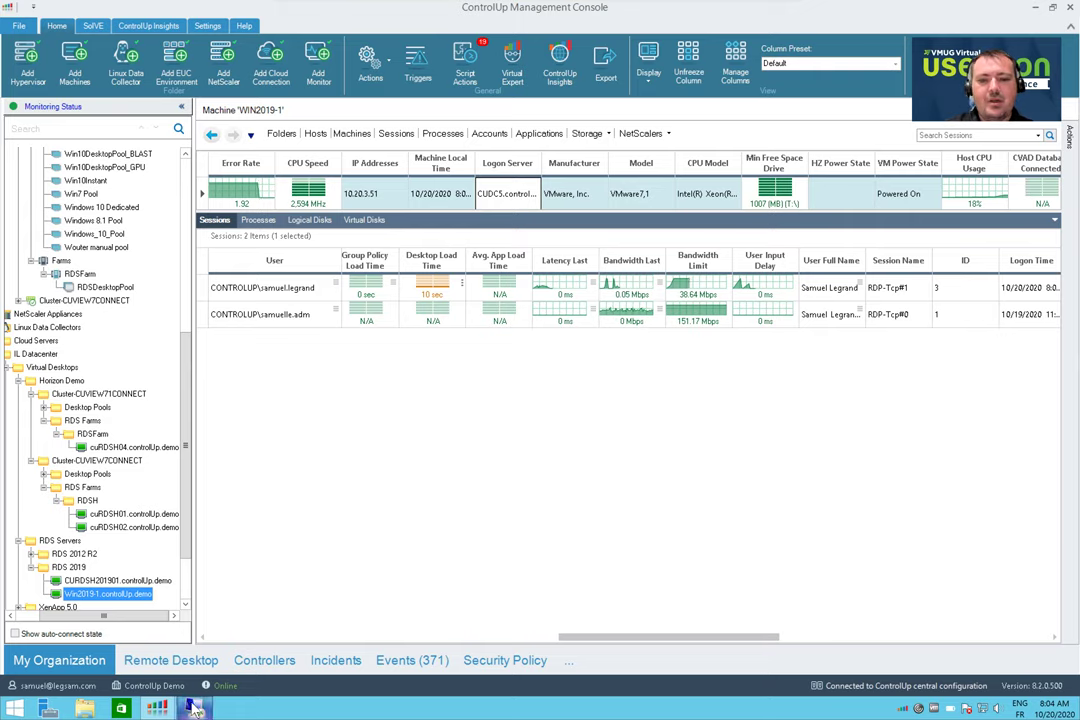
Restore and enlarge the win2019-1 remote window, and minimize Server Manager to reveal the desktop
mouse_move(197, 709)
left_click(180, 620)
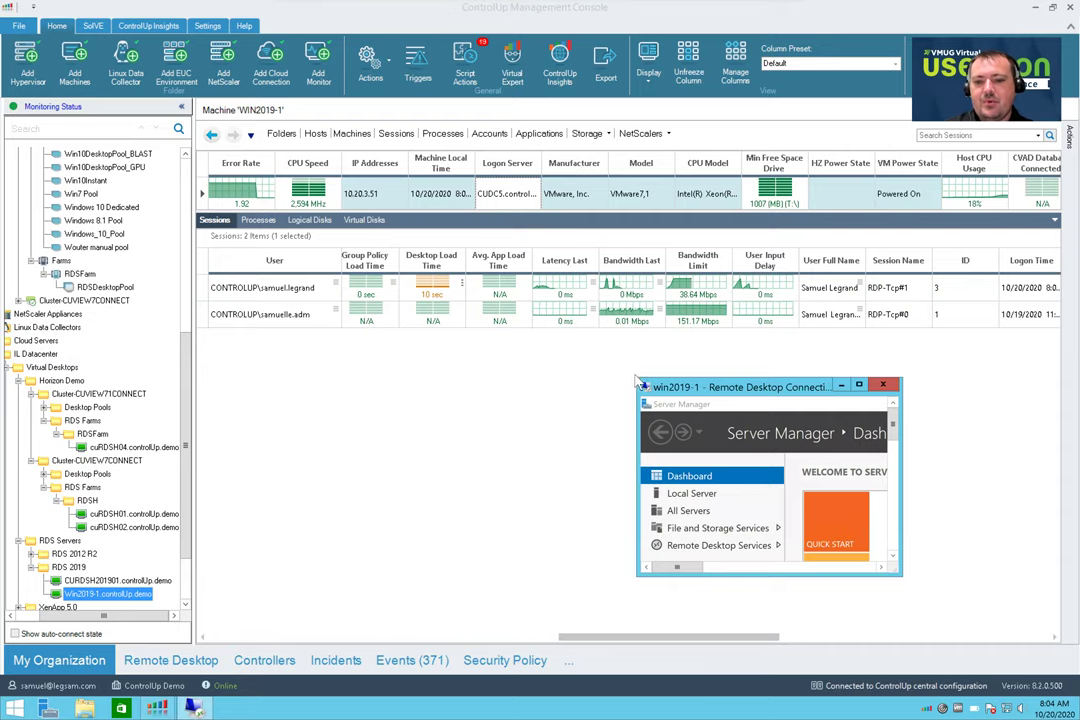
left_click_drag(640, 384, 200, 385)
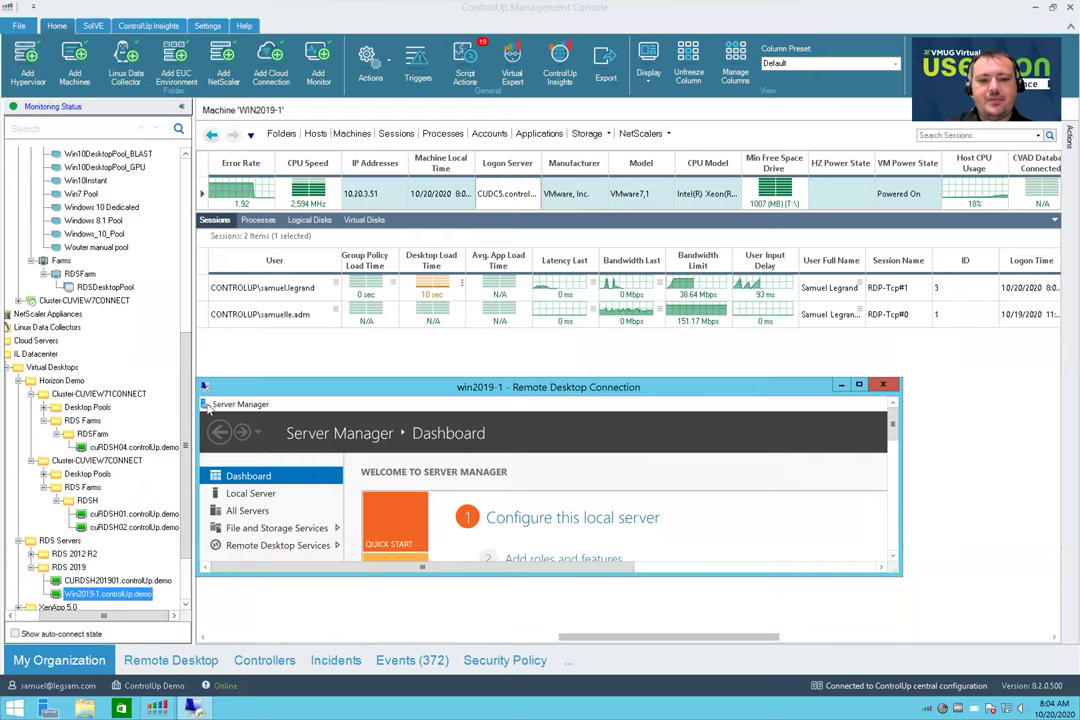
key("super+d")
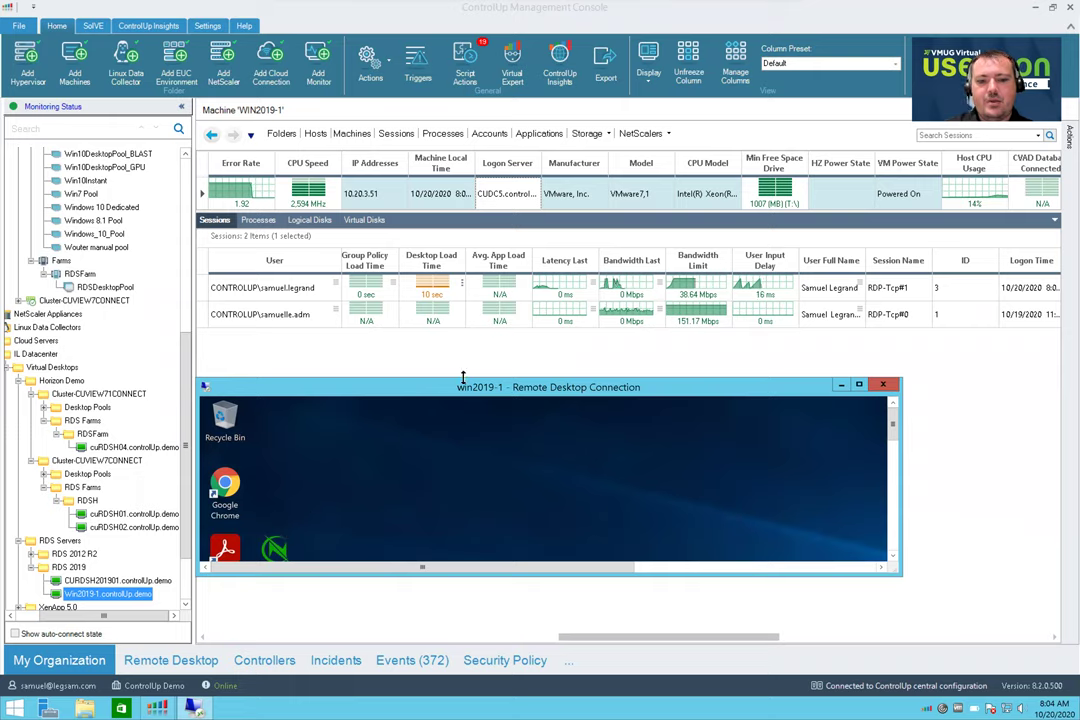
left_click_drag(462, 354, 462, 345)
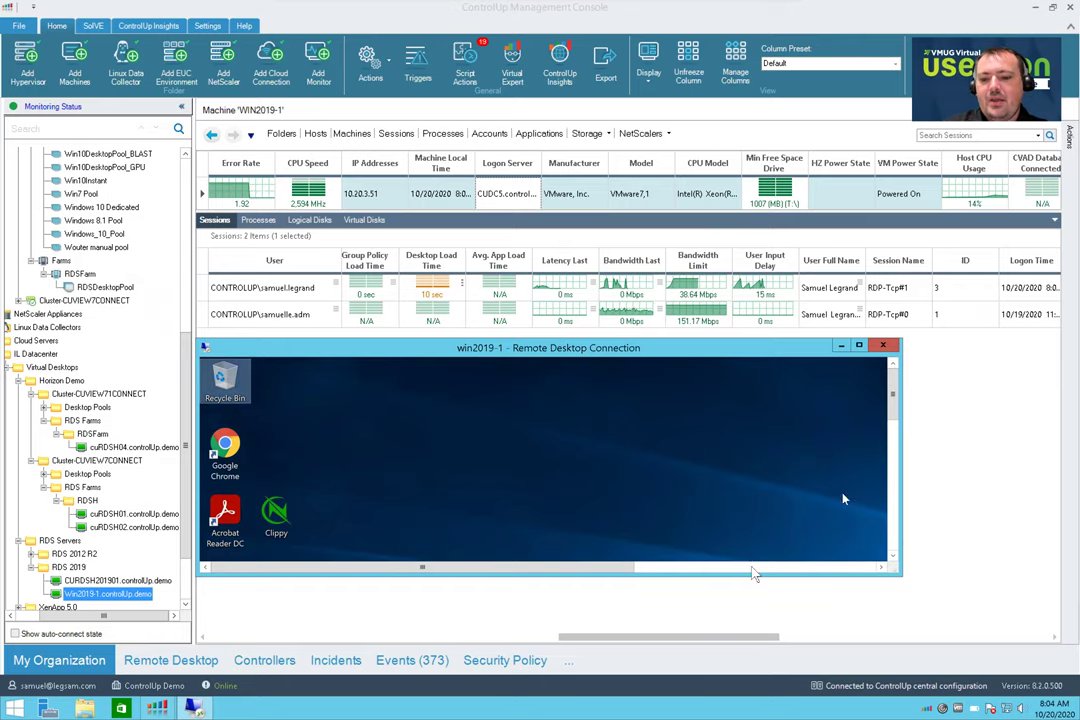
left_click_drag(730, 575, 727, 665)
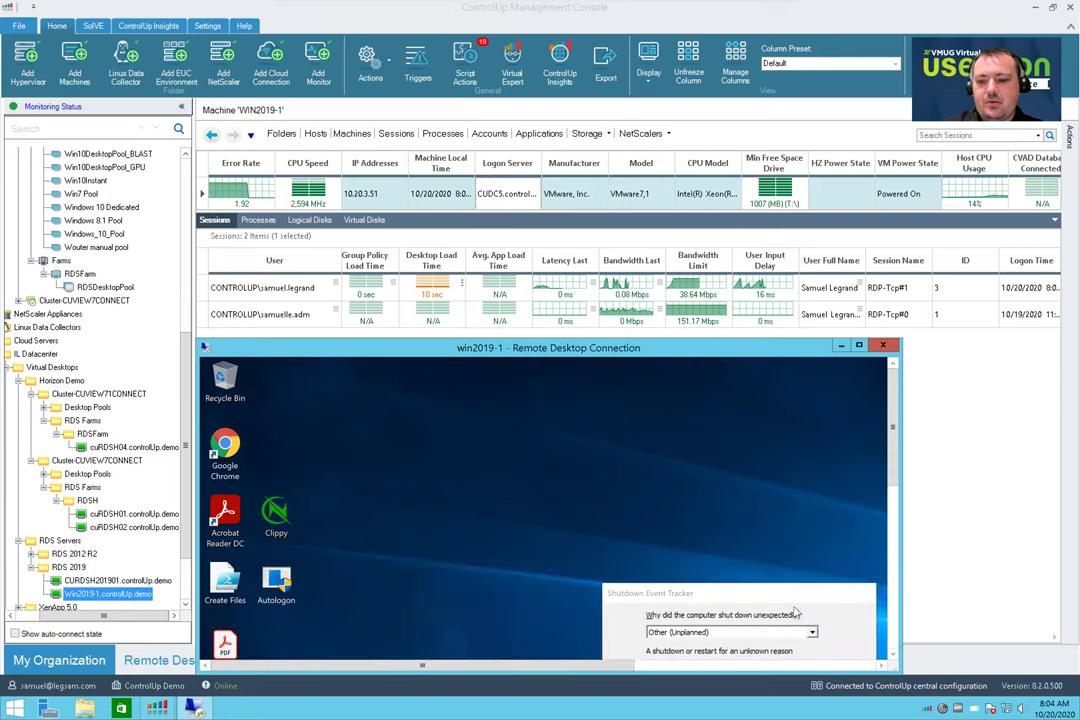
Dismiss the Shutdown Event Tracker and launch File Explorer from the remote taskbar
left_click(796, 598)
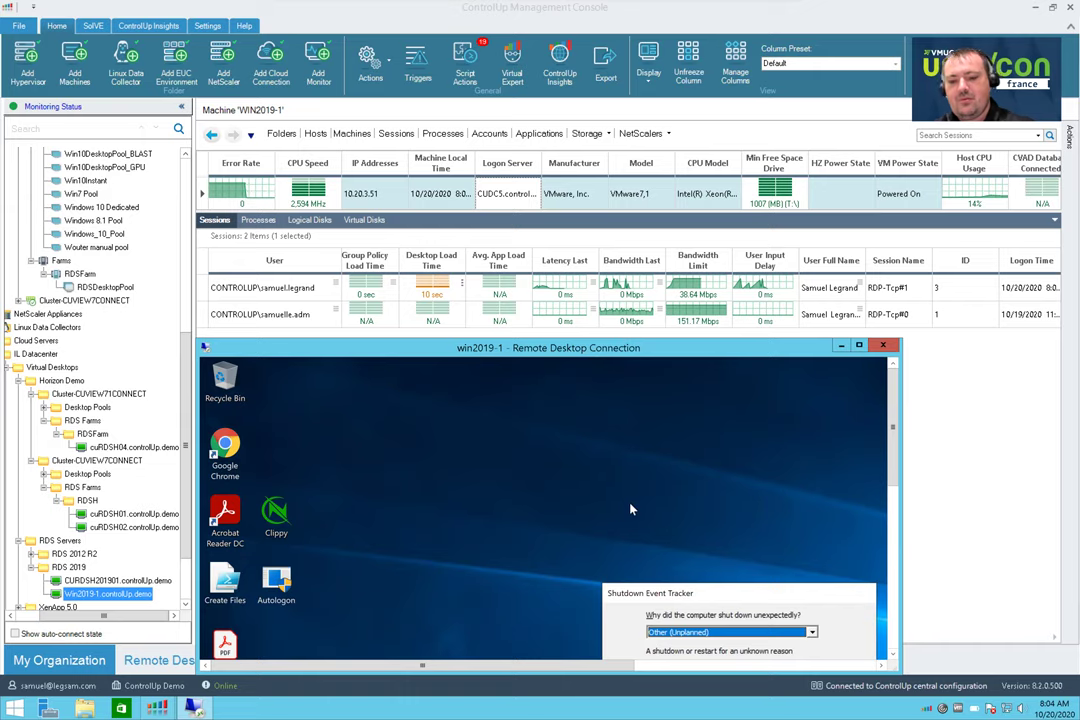
key("Escape")
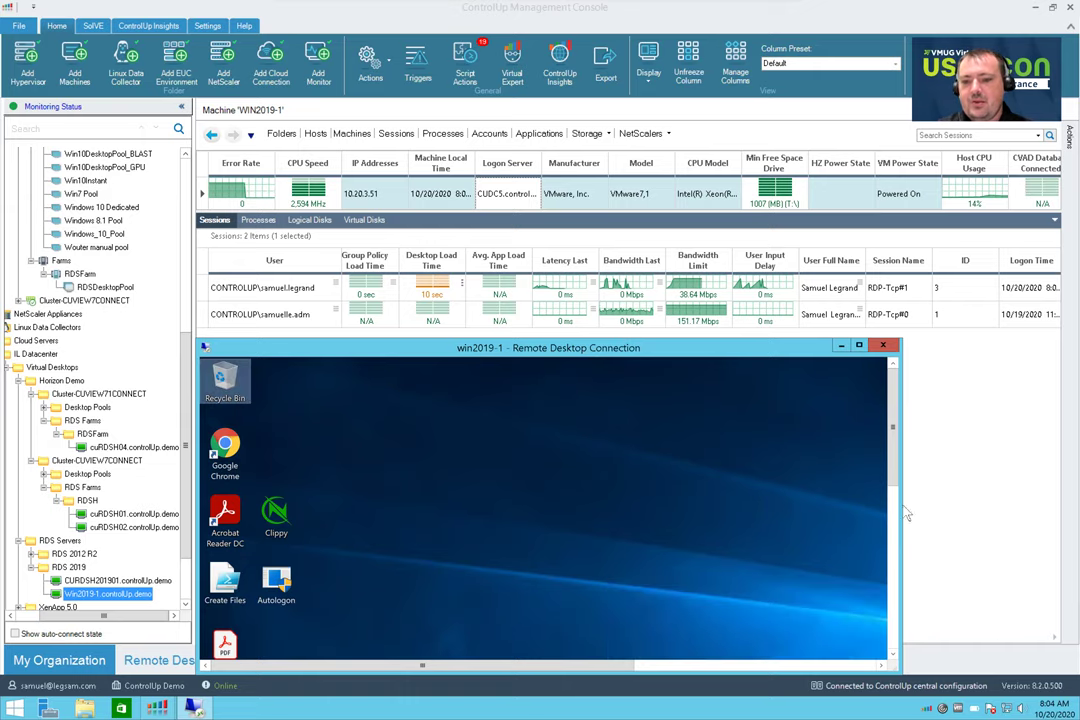
scroll(895, 453, "down", 1)
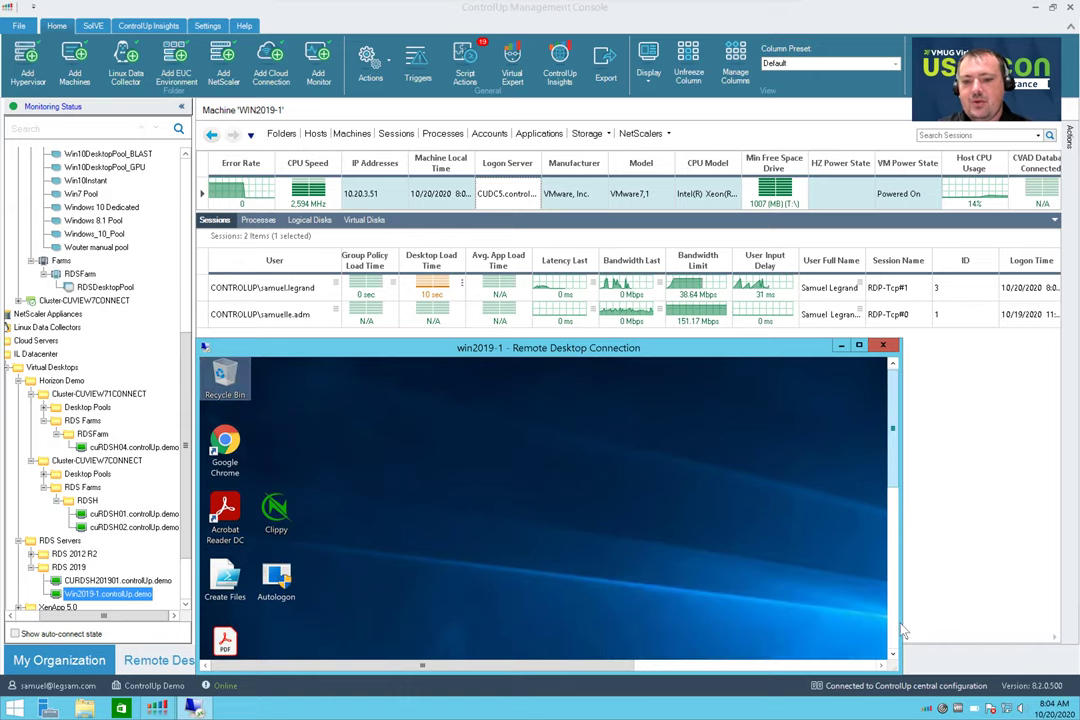
scroll(901, 636, "down", 3)
scroll(895, 643, "down", 2)
left_click(347, 645)
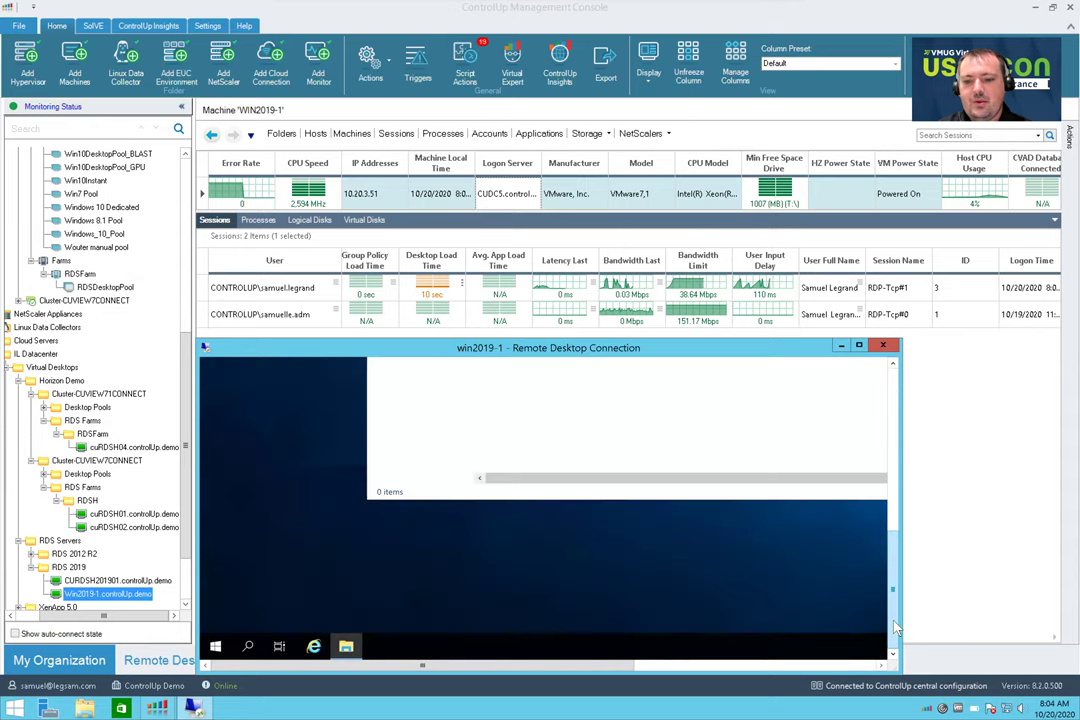
Open the Temp folder on Automation Free Space (T:) via This PC, then launch Create Files
scroll(505, 615, "up", 4)
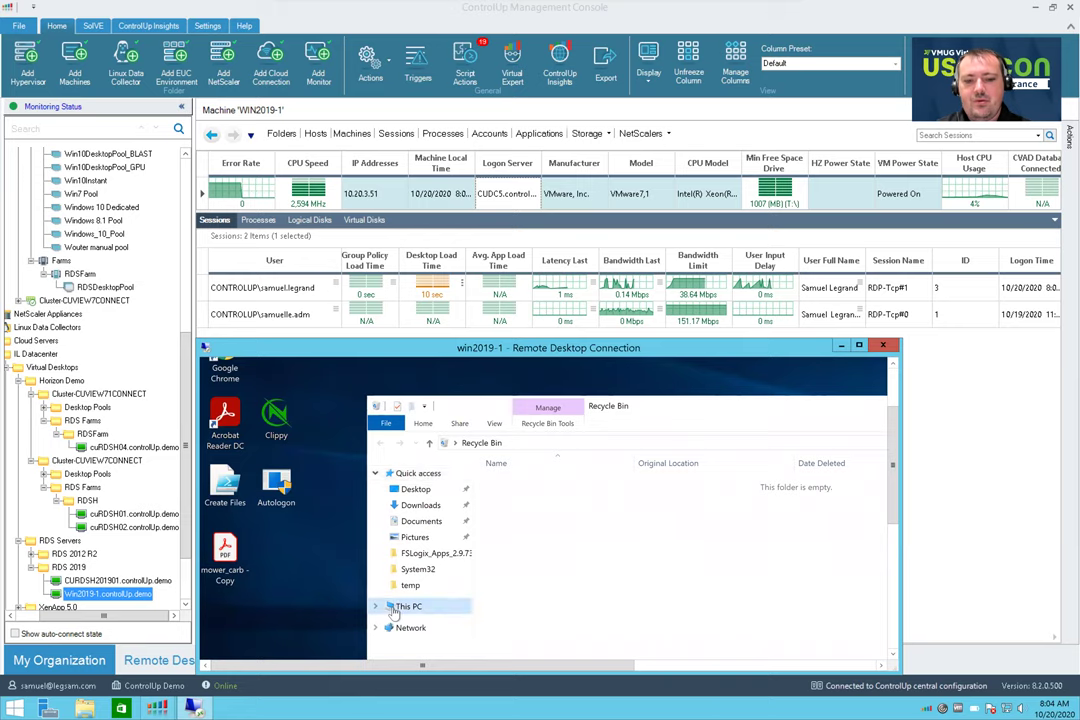
left_click(406, 606)
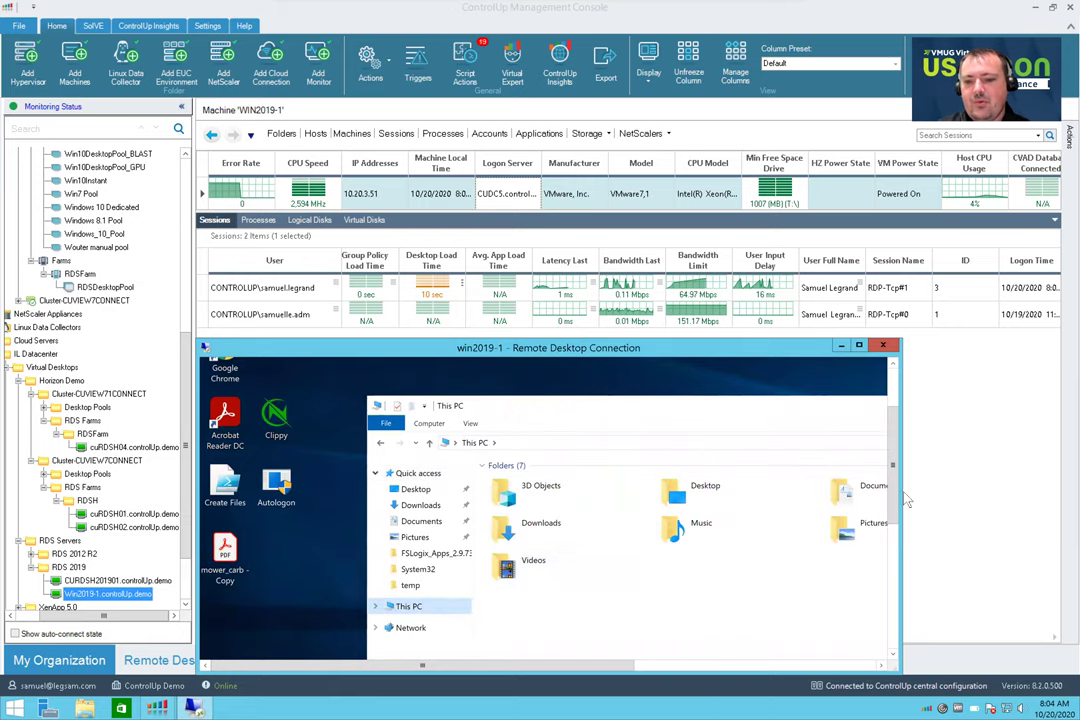
scroll(897, 485, "down", 3)
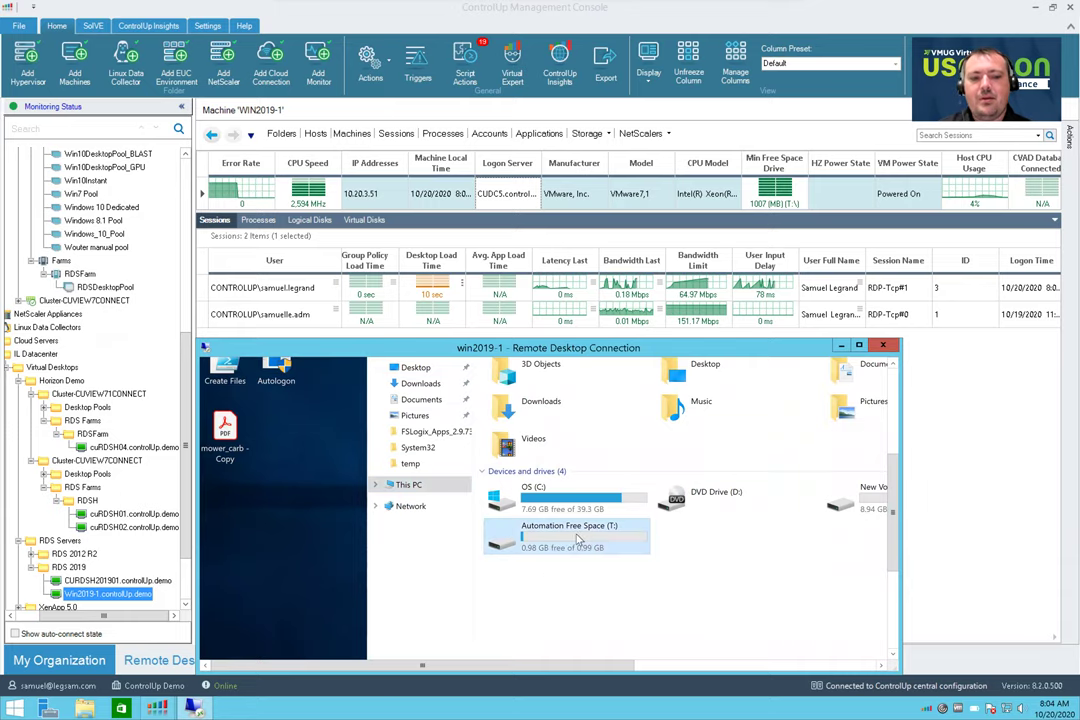
double_click(577, 540)
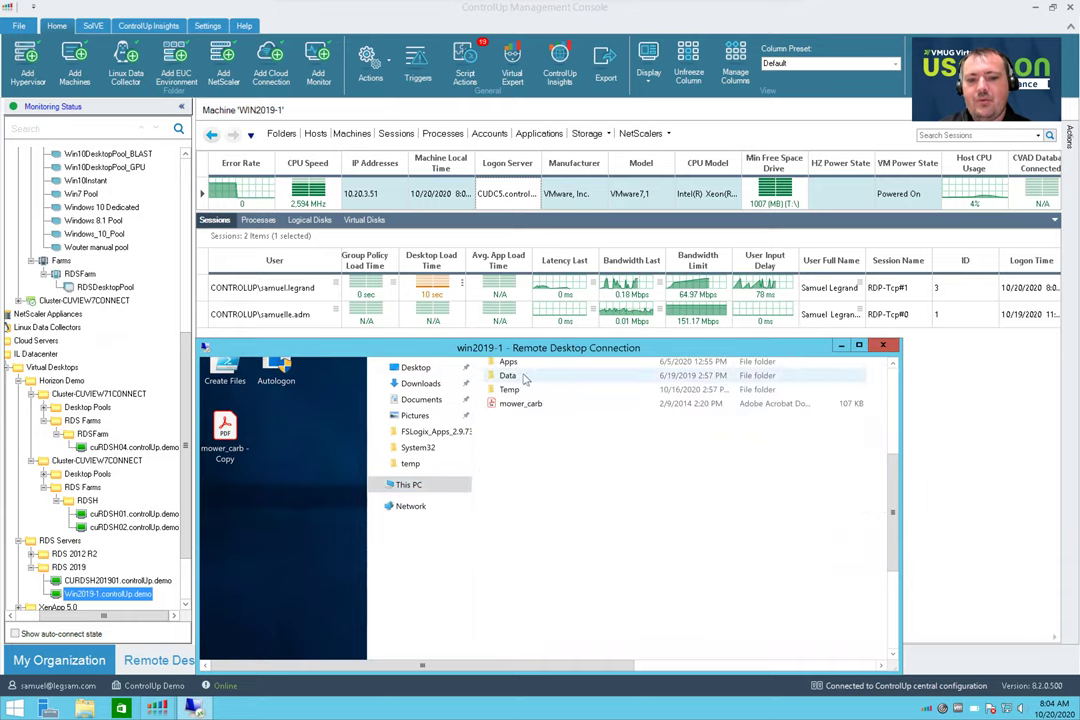
double_click(510, 390)
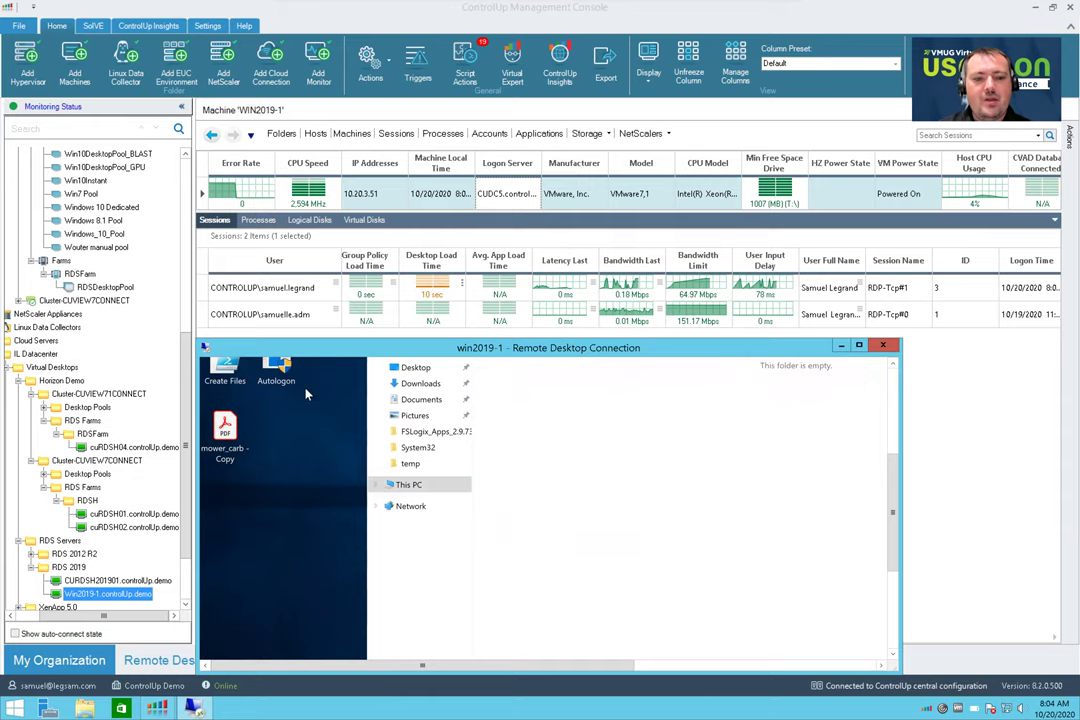
double_click(226, 376)
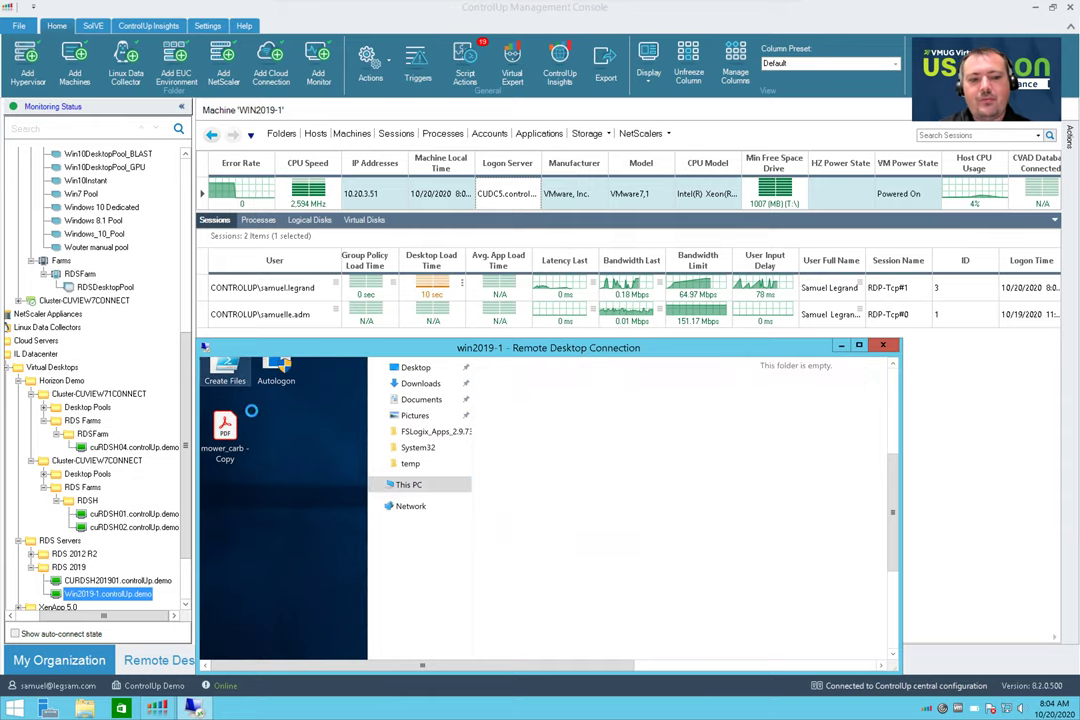
Edit the Create Files script in PowerShell ISE, then minimize the remote session
right_click(252, 412)
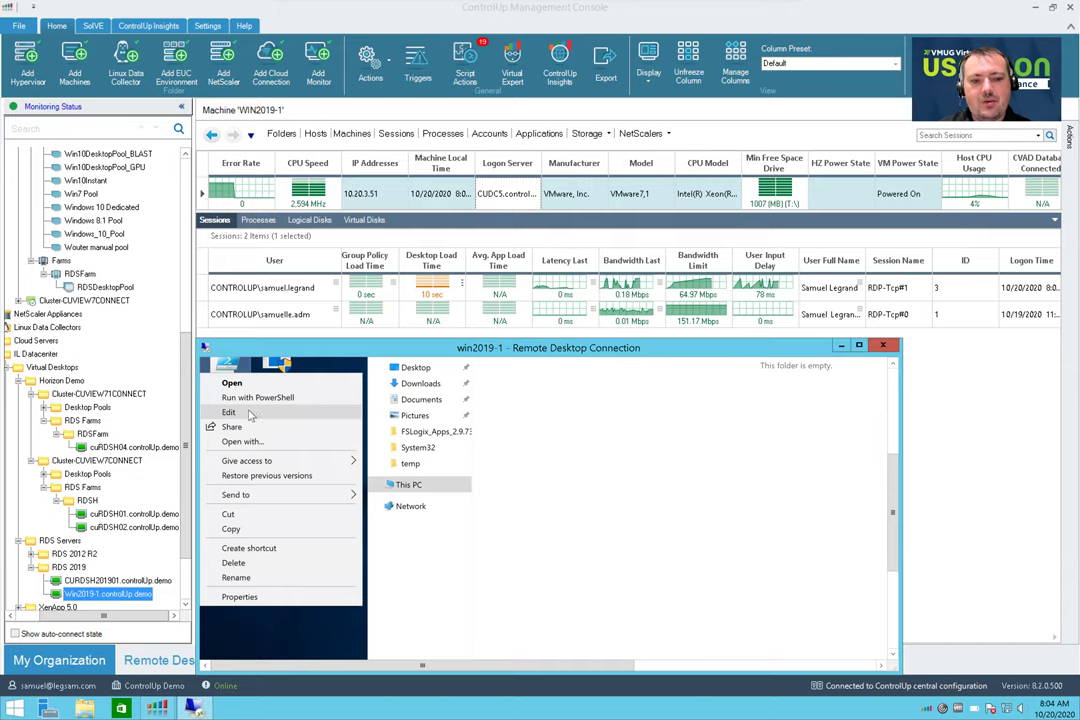
left_click(252, 413)
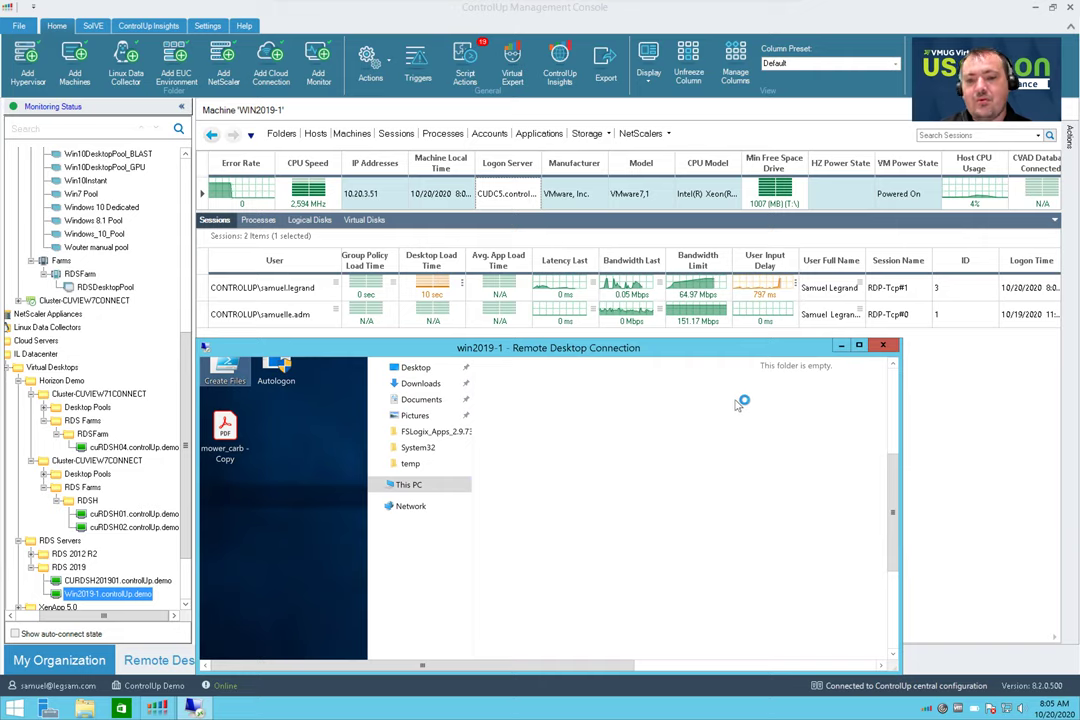
left_click(895, 410)
left_click_drag(895, 425, 892, 447)
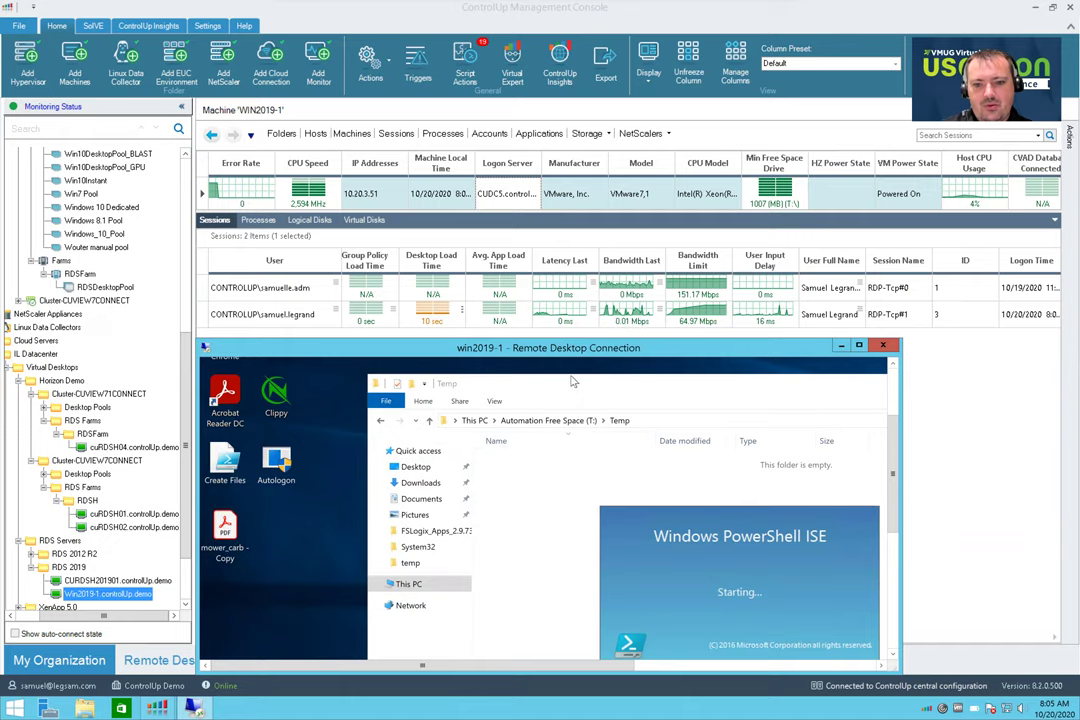
left_click(420, 62)
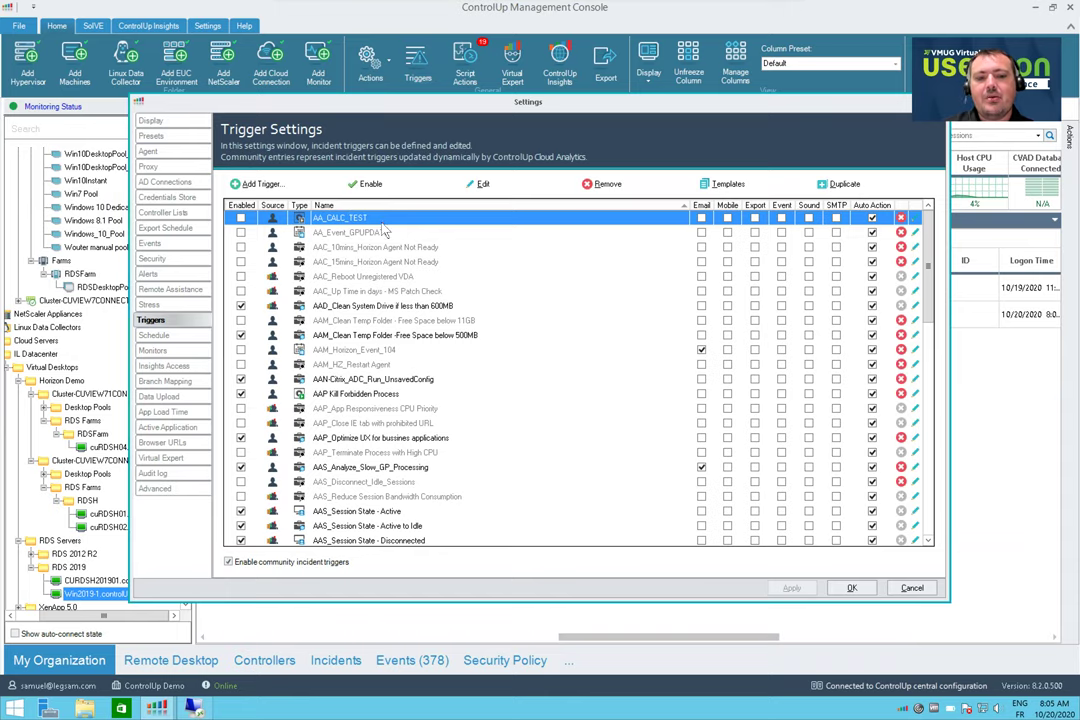
Re-sort triggers by Name and select AAM_Clean Temp Folder - Free Space below 500MB
left_click(325, 205)
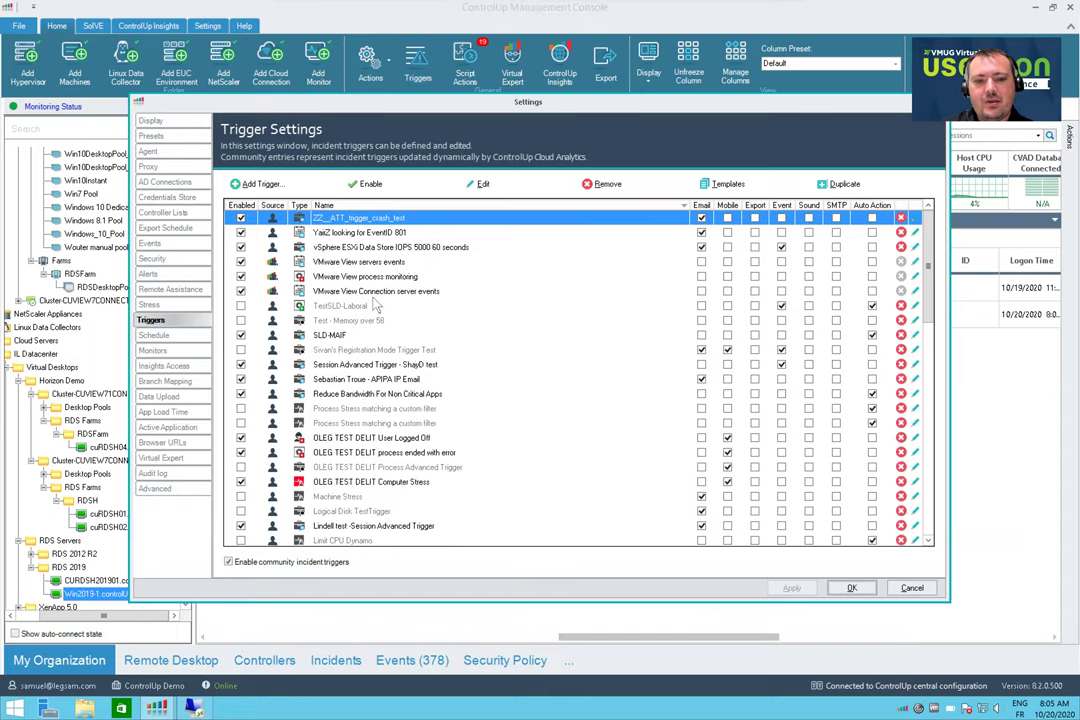
left_click(352, 205)
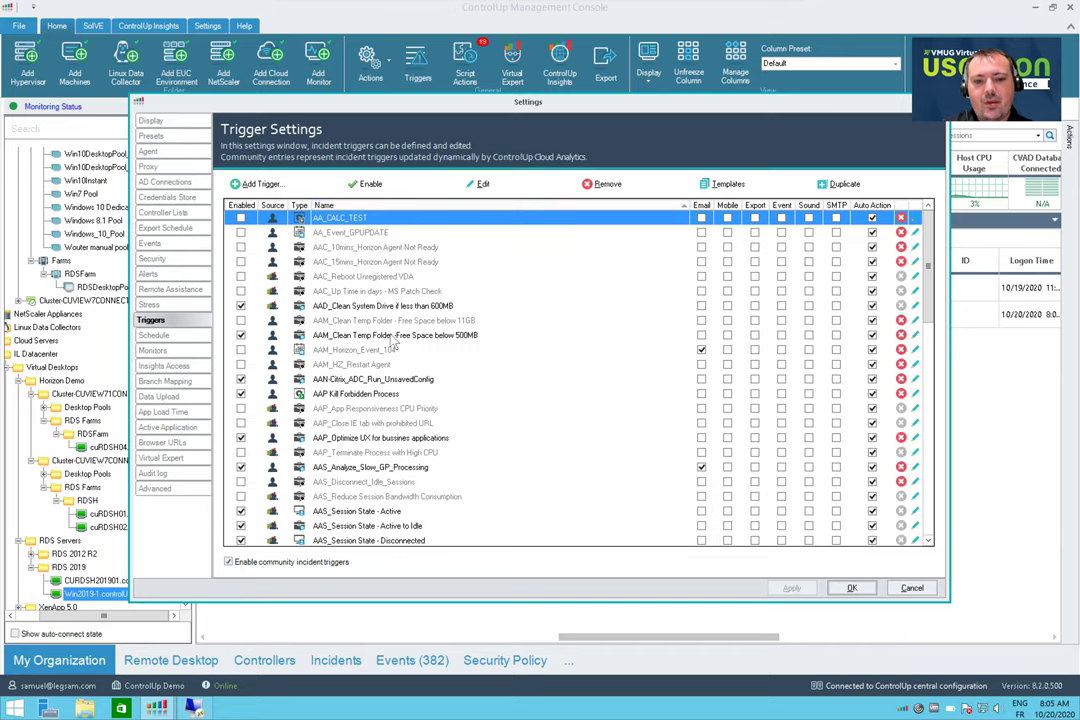
left_click(311, 337)
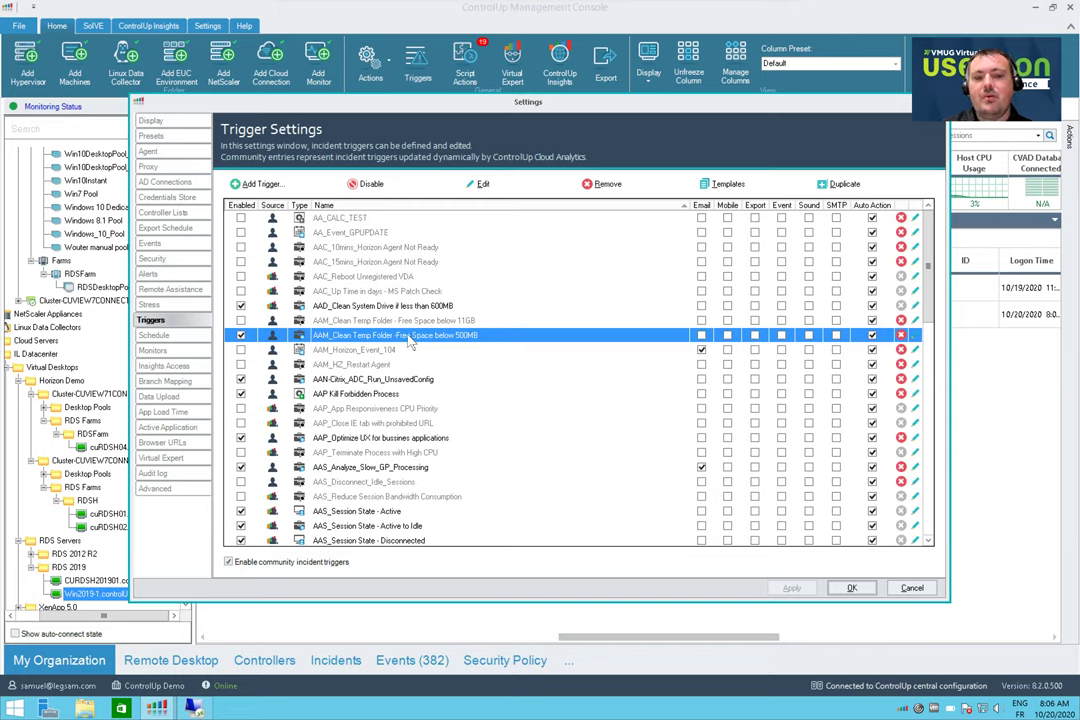
left_click(480, 184)
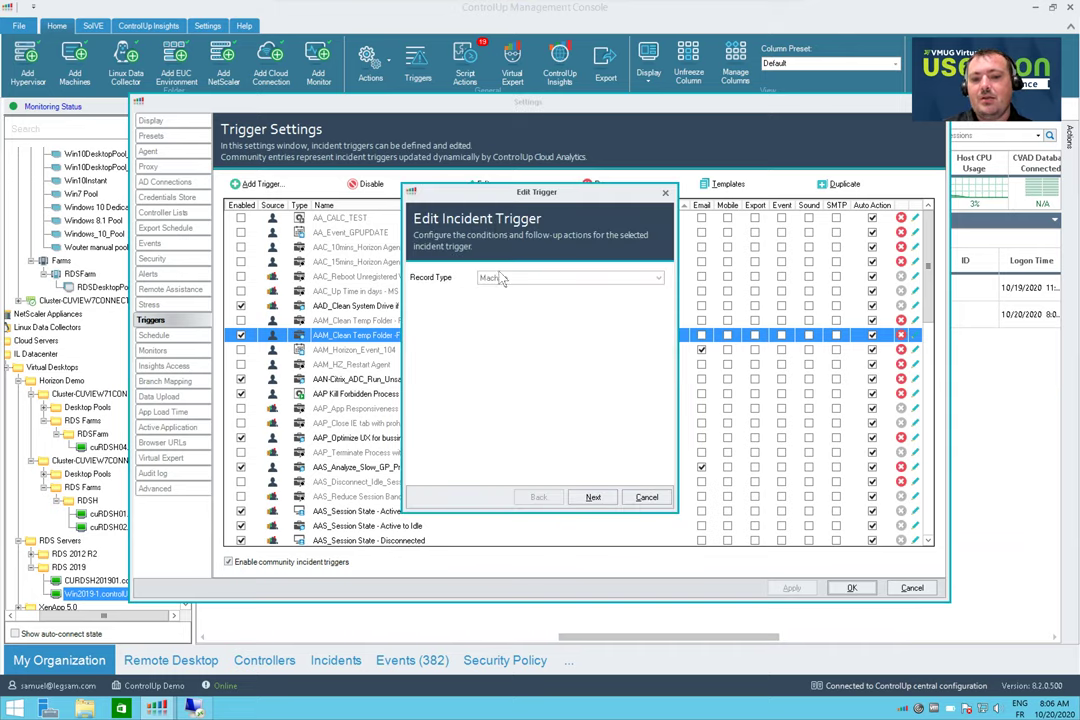
left_click(593, 497)
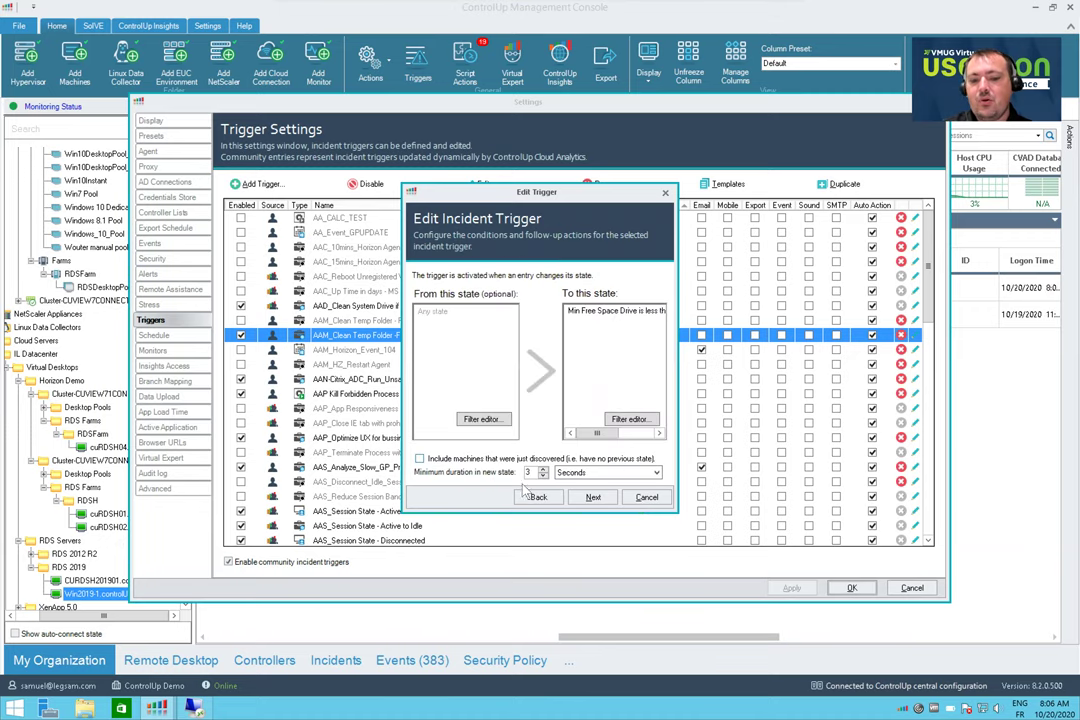
left_click(594, 497)
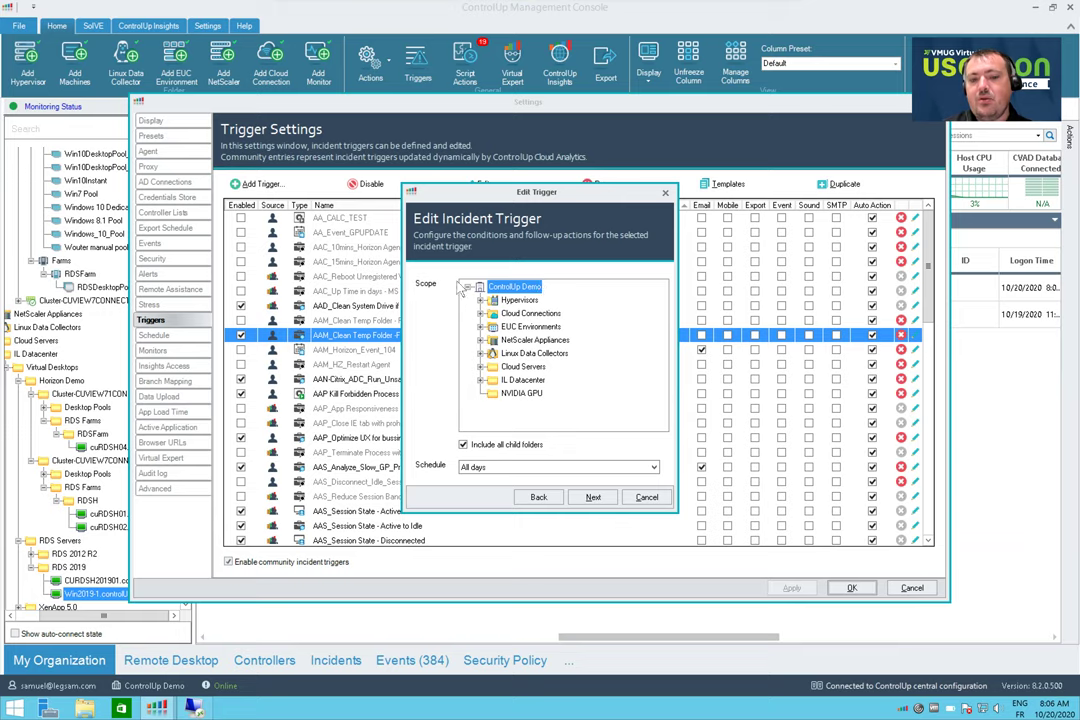
left_click(594, 497)
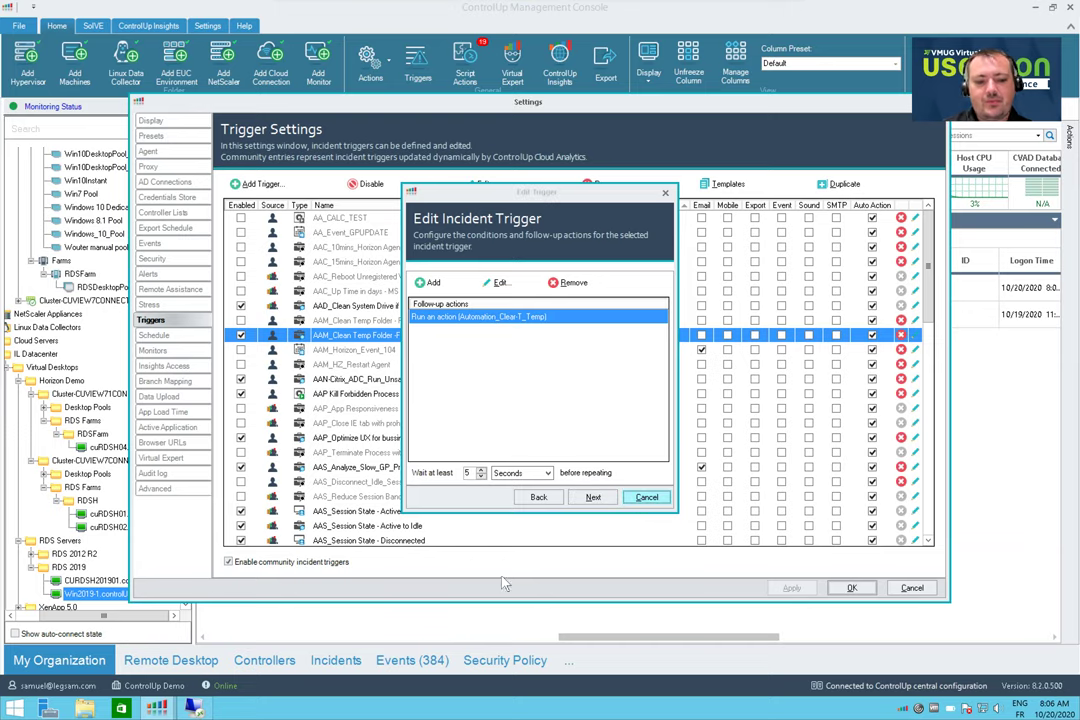
left_click(644, 498)
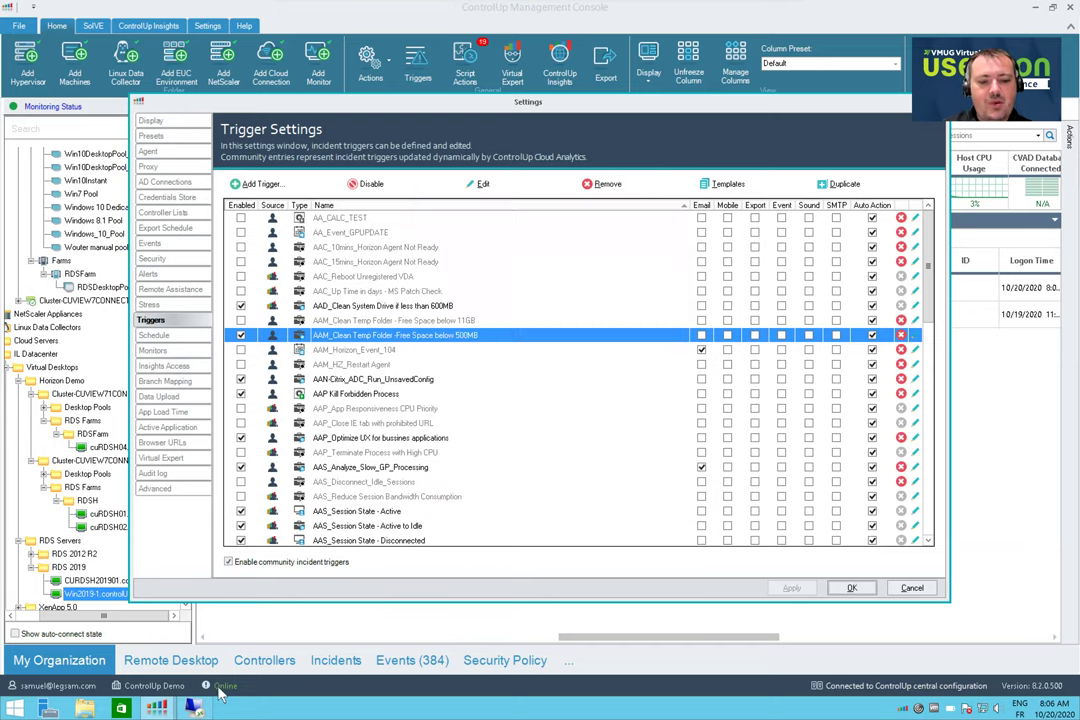
Cancel Trigger Settings, restore the remote session, and dismiss the PowerShell ISE unclean-shutdown warning
left_click(912, 588)
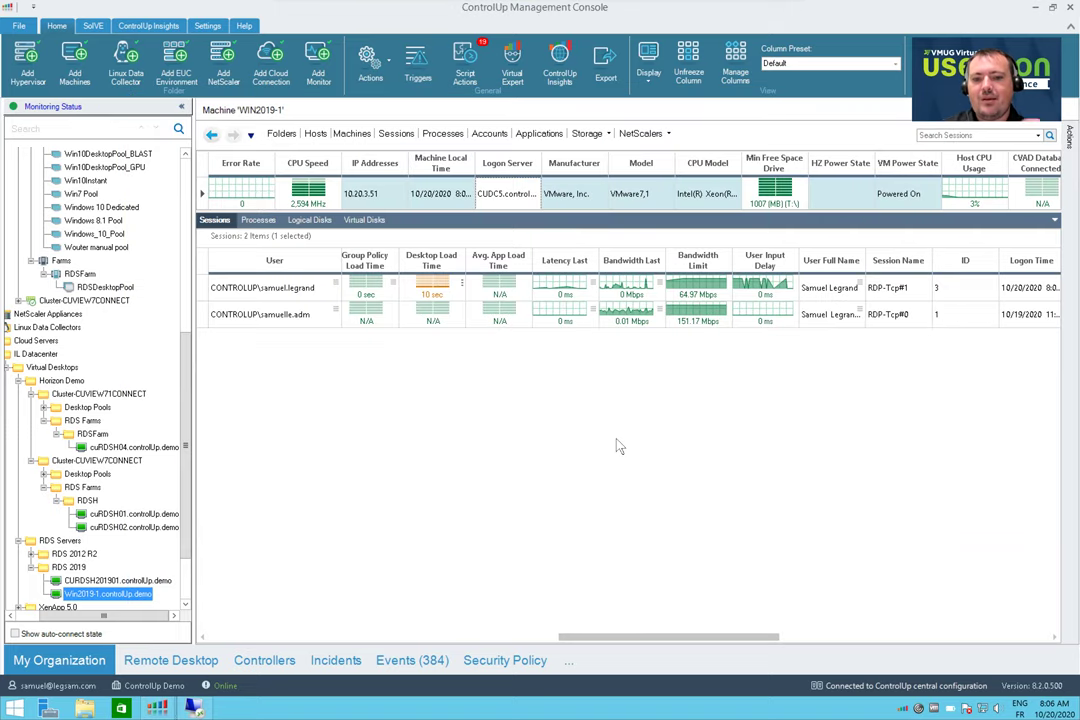
left_click(195, 707)
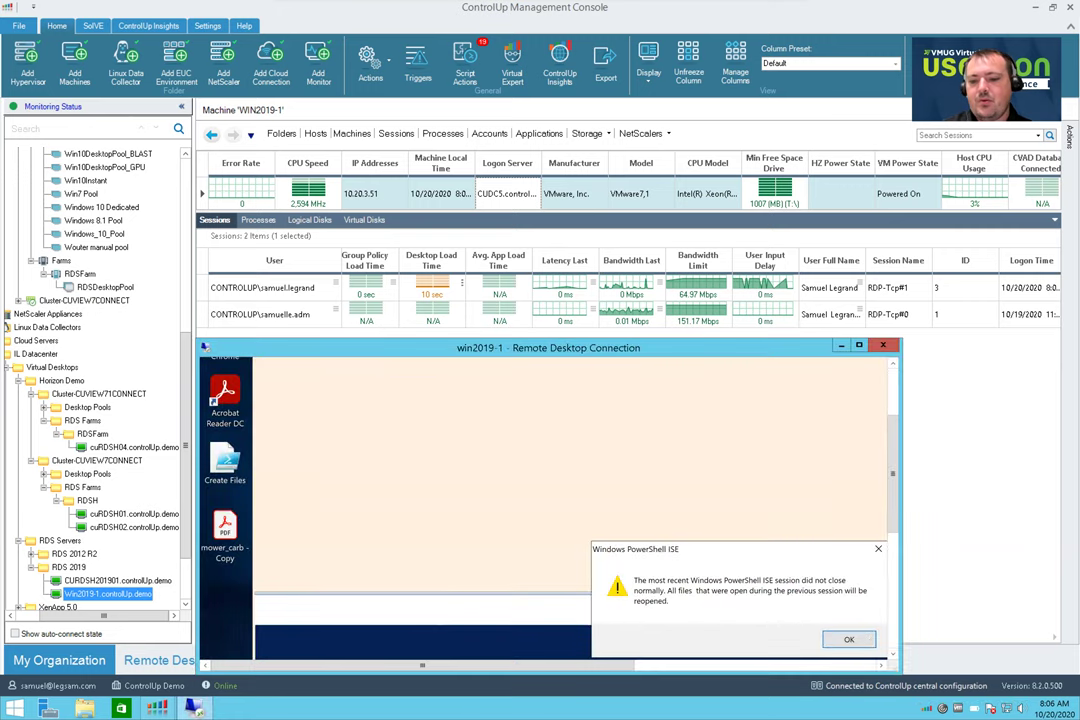
left_click(850, 639)
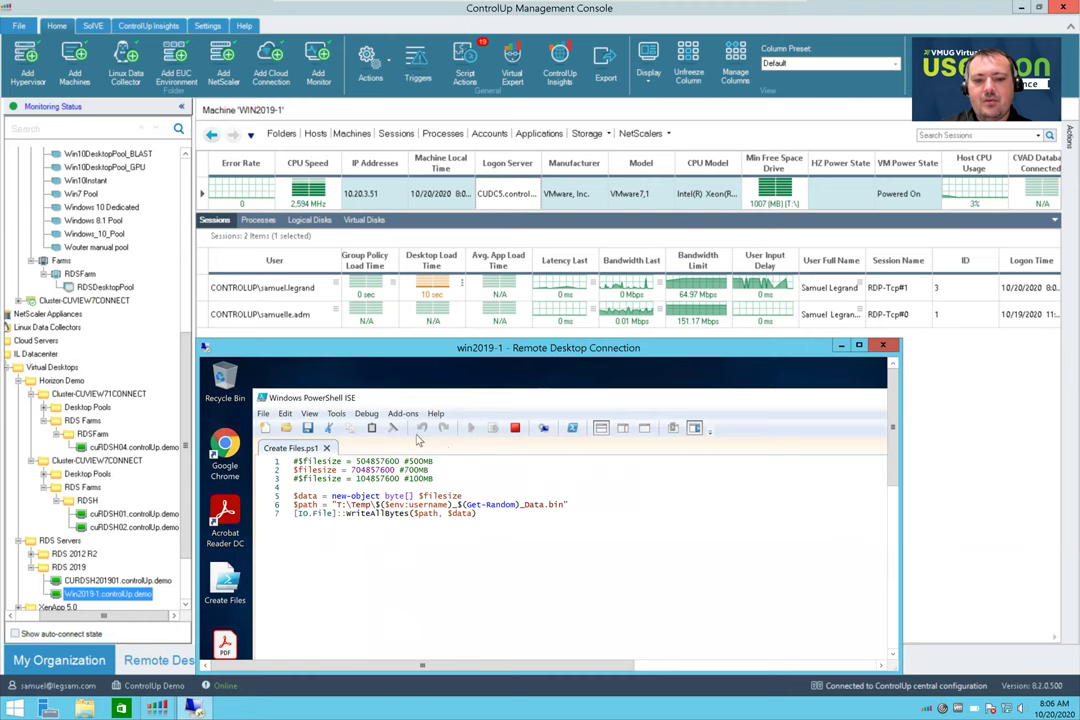
Bring the remote Temp folder forward, then return to the console and drill into Session 3's processes
left_click(516, 404)
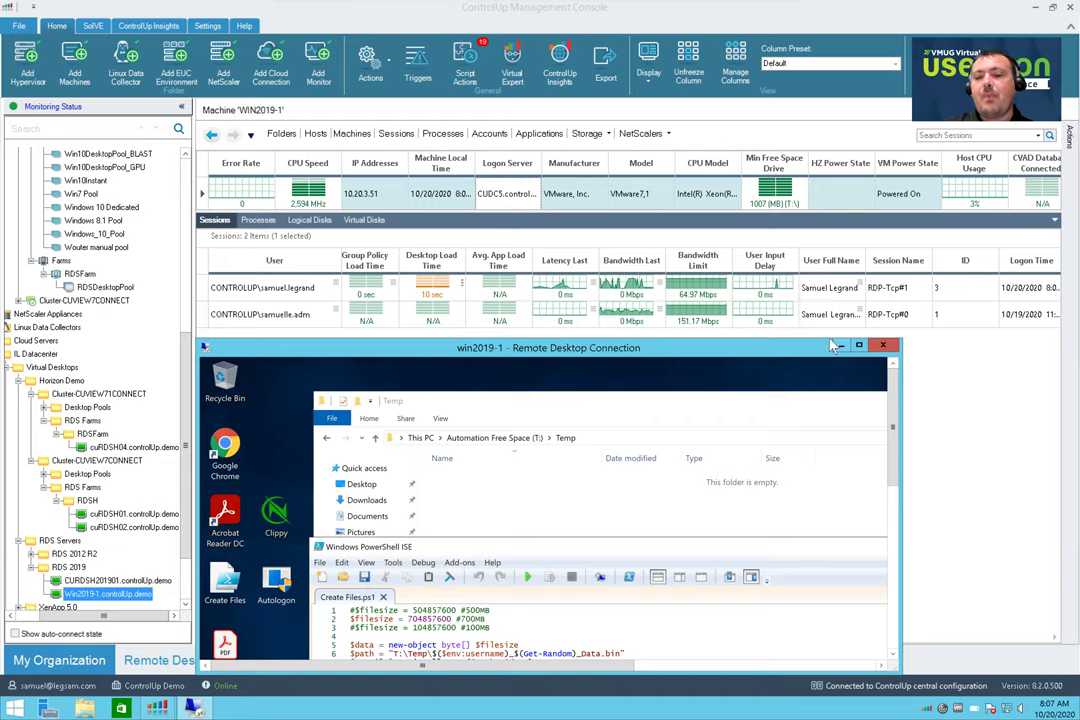
left_click(646, 353)
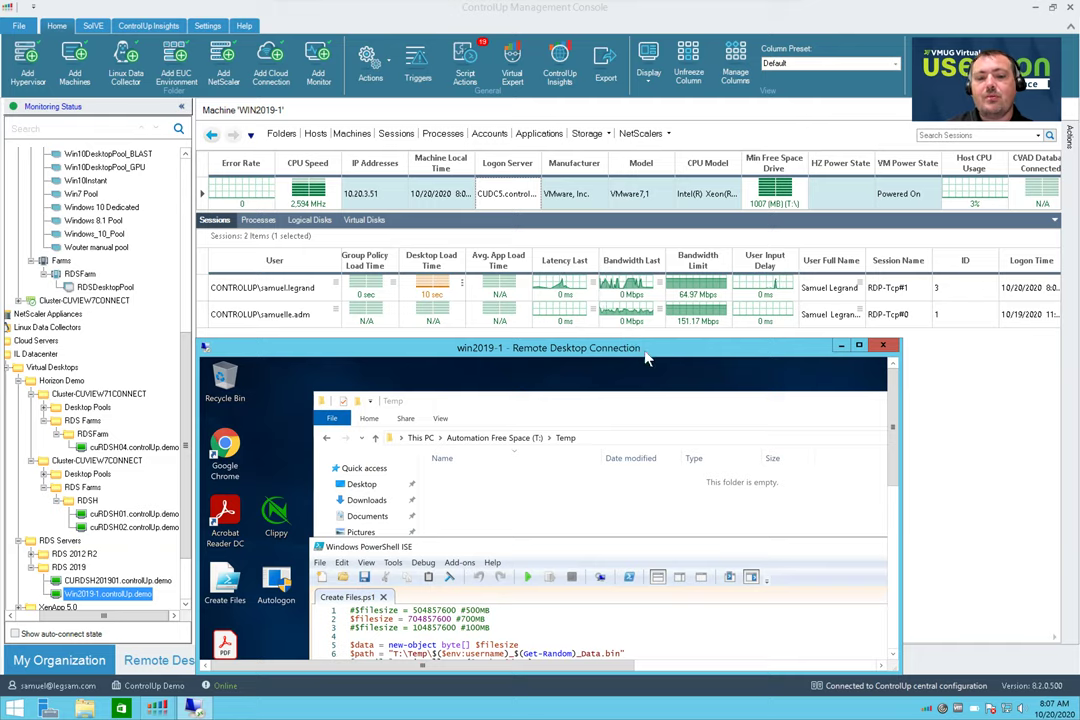
left_click_drag(611, 406, 608, 393)
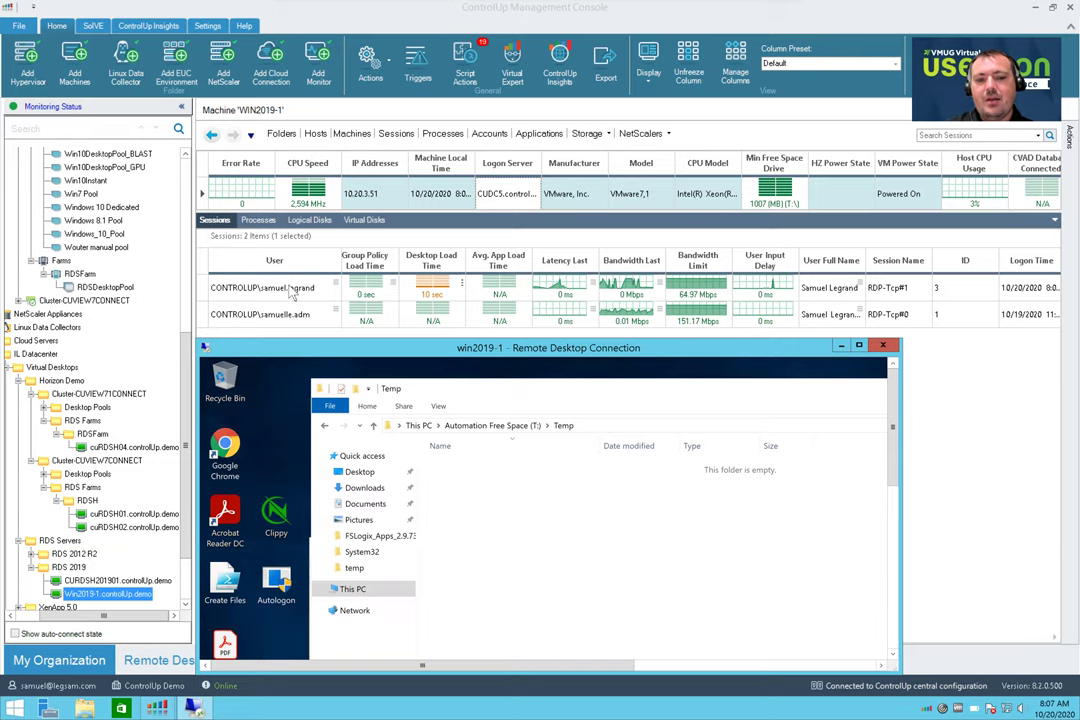
left_click(292, 289)
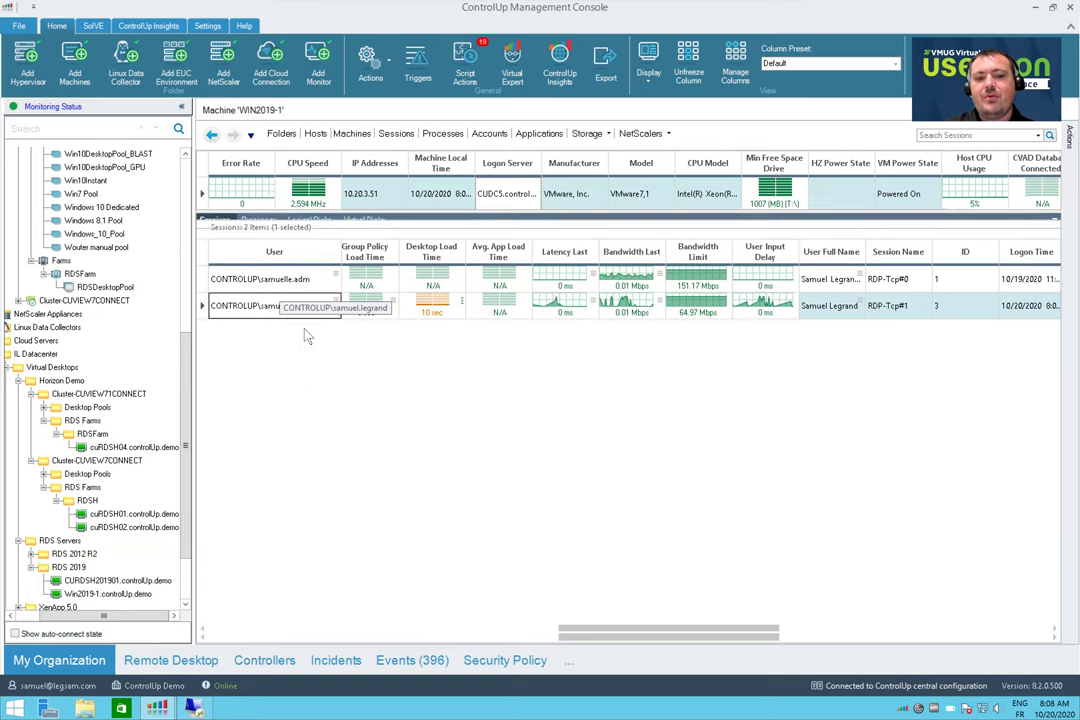
double_click(351, 308)
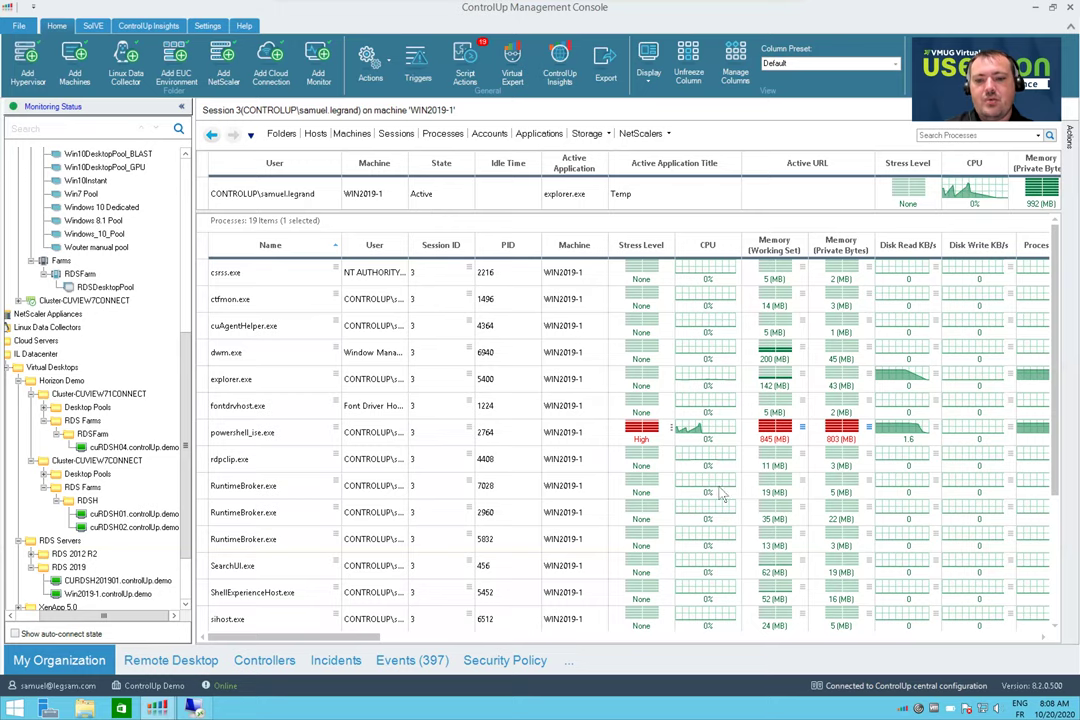
Select Session 3's summary row, then close the remote desktop window and confirm disconnecting
left_click(995, 195)
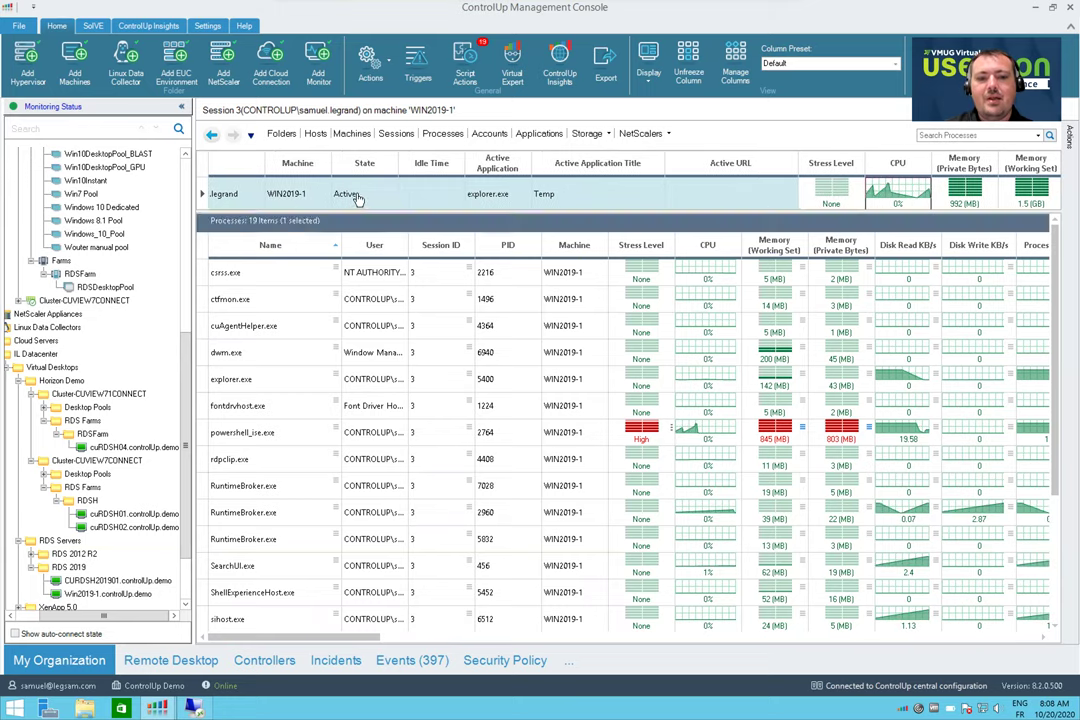
left_click(195, 708)
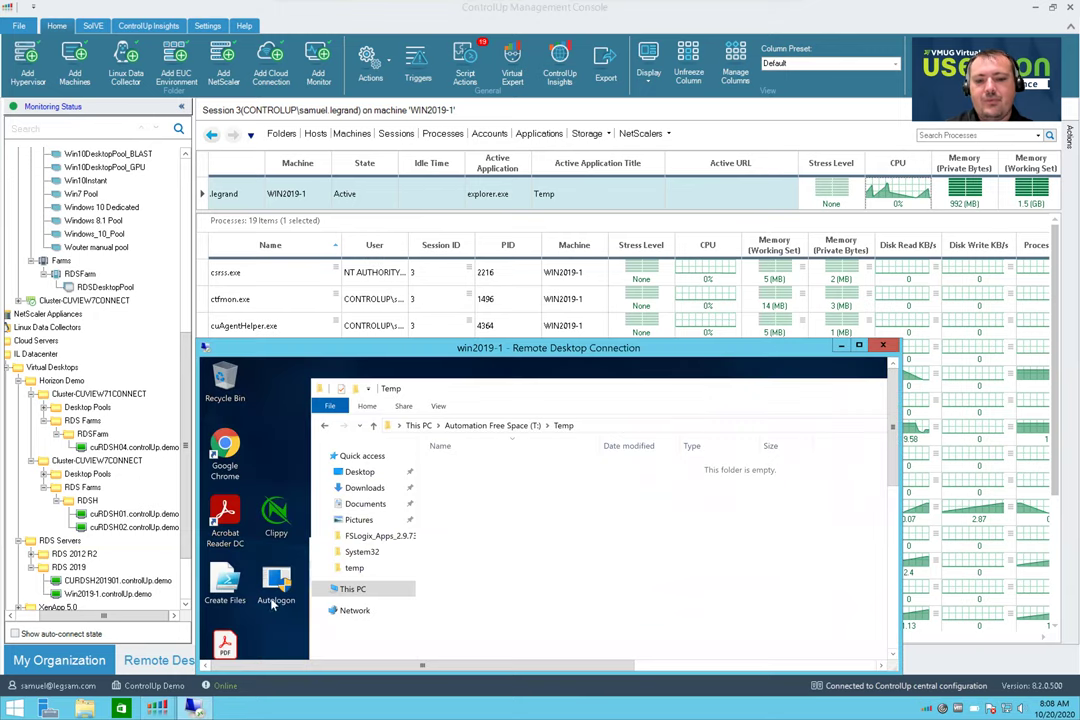
left_click(882, 345)
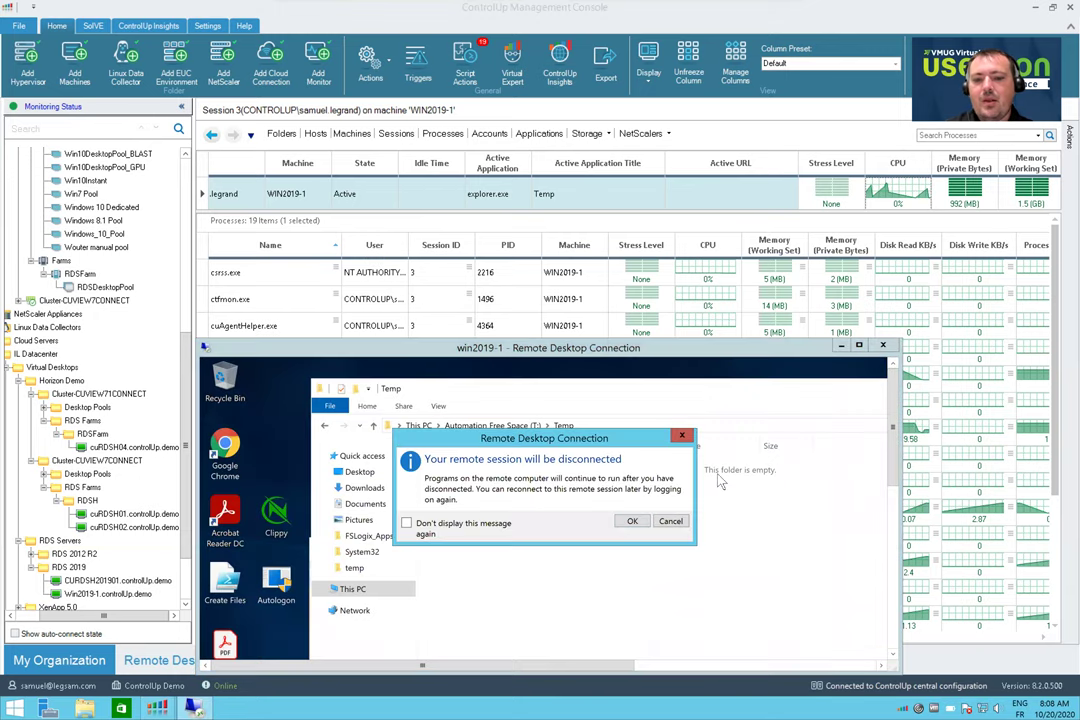
left_click(630, 522)
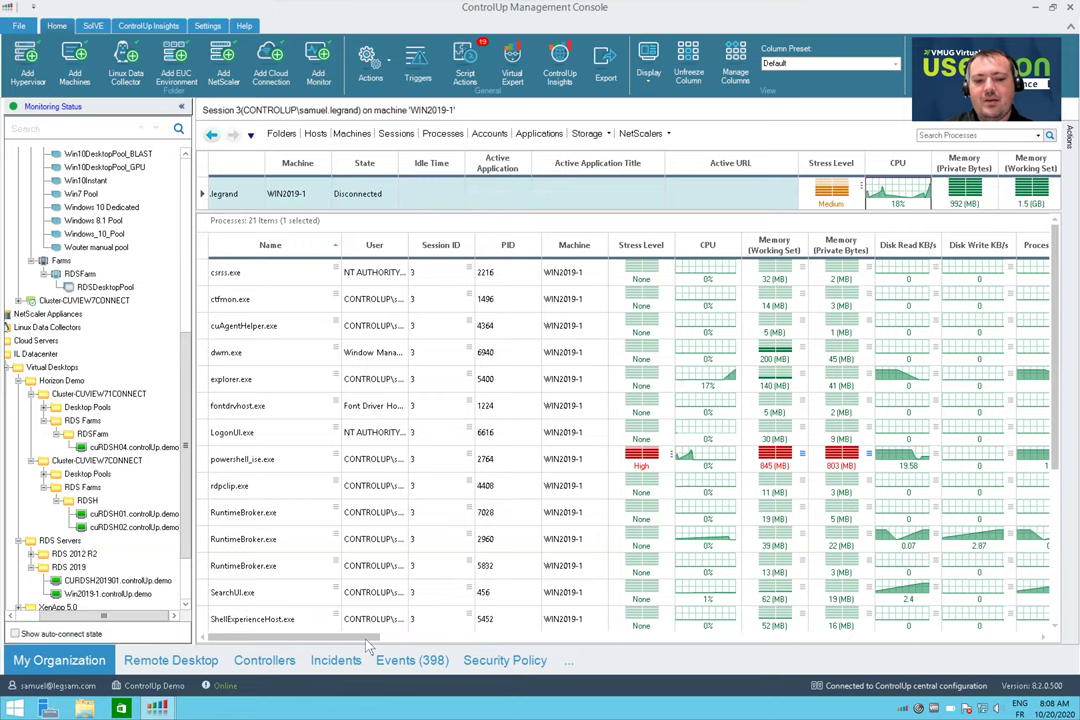
left_click_drag(372, 637, 648, 637)
Review the session's process grid columns, then show the Machines list with WIN2019-1 at Critical stress
left_click(733, 640)
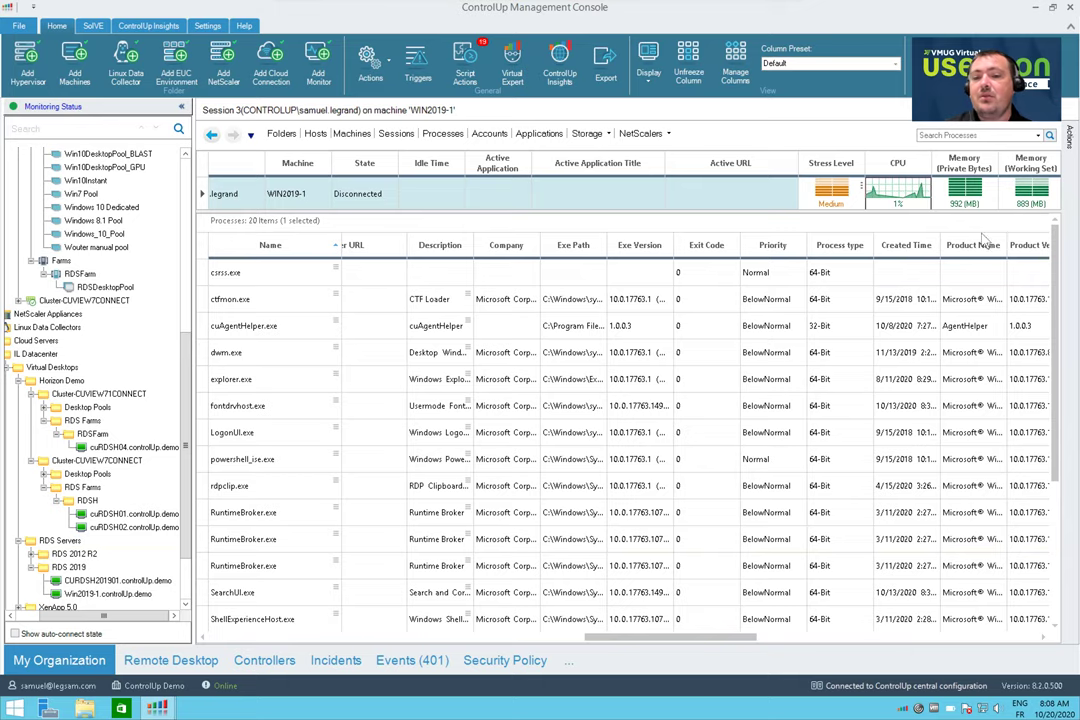
left_click(252, 638)
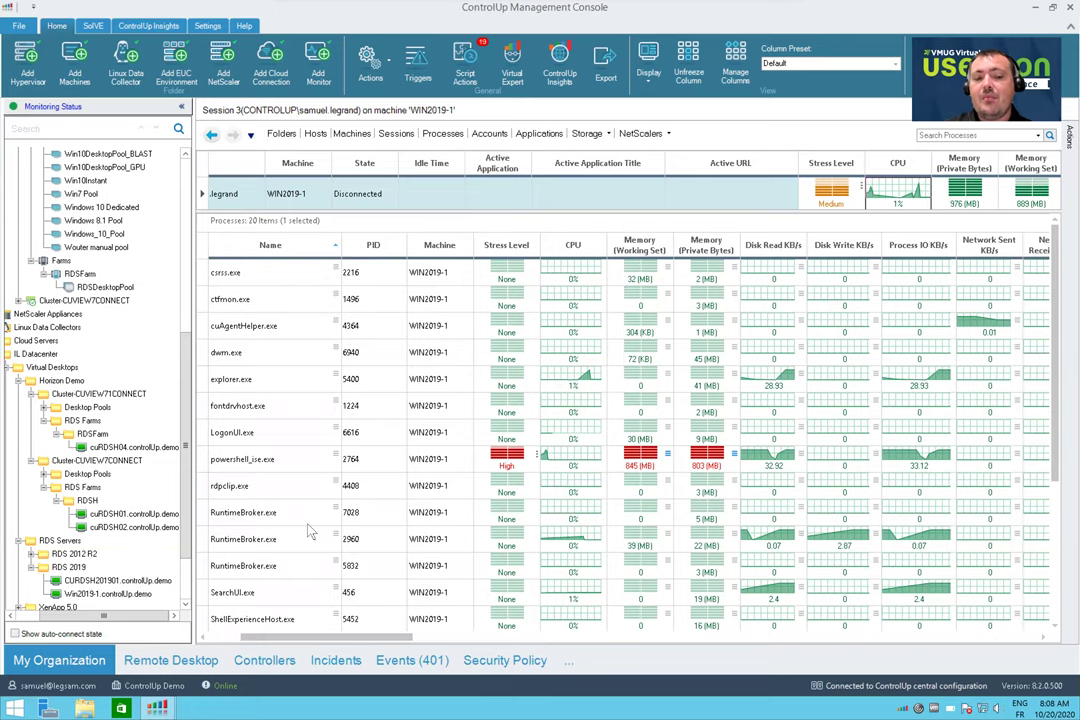
left_click(229, 639)
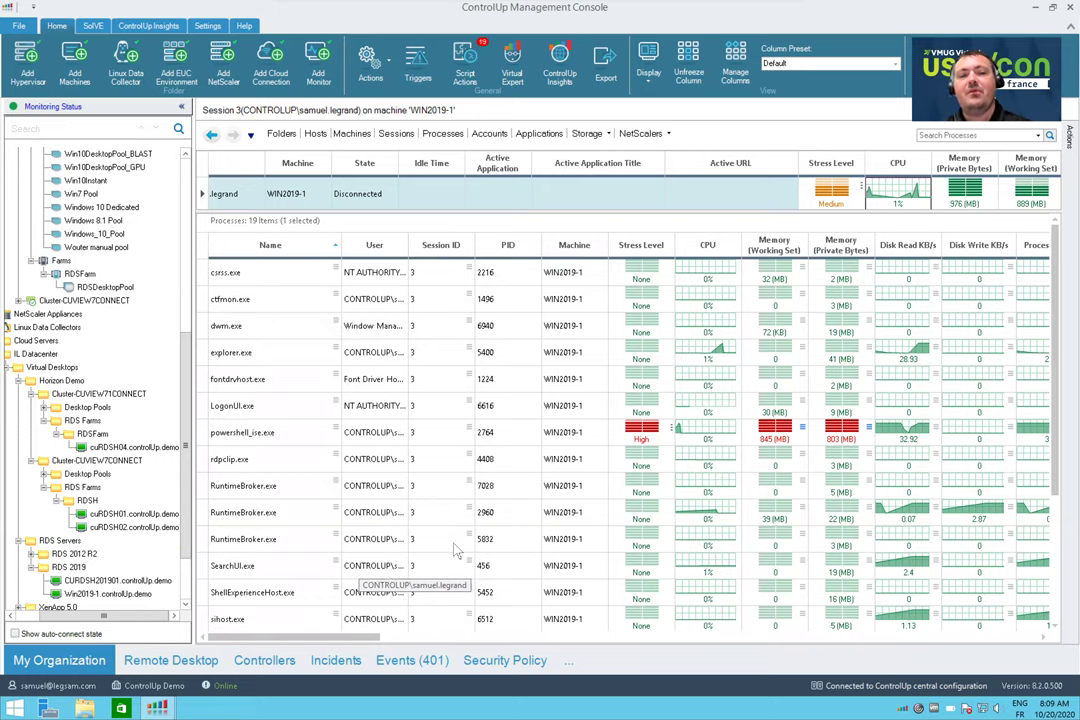
left_click(322, 193)
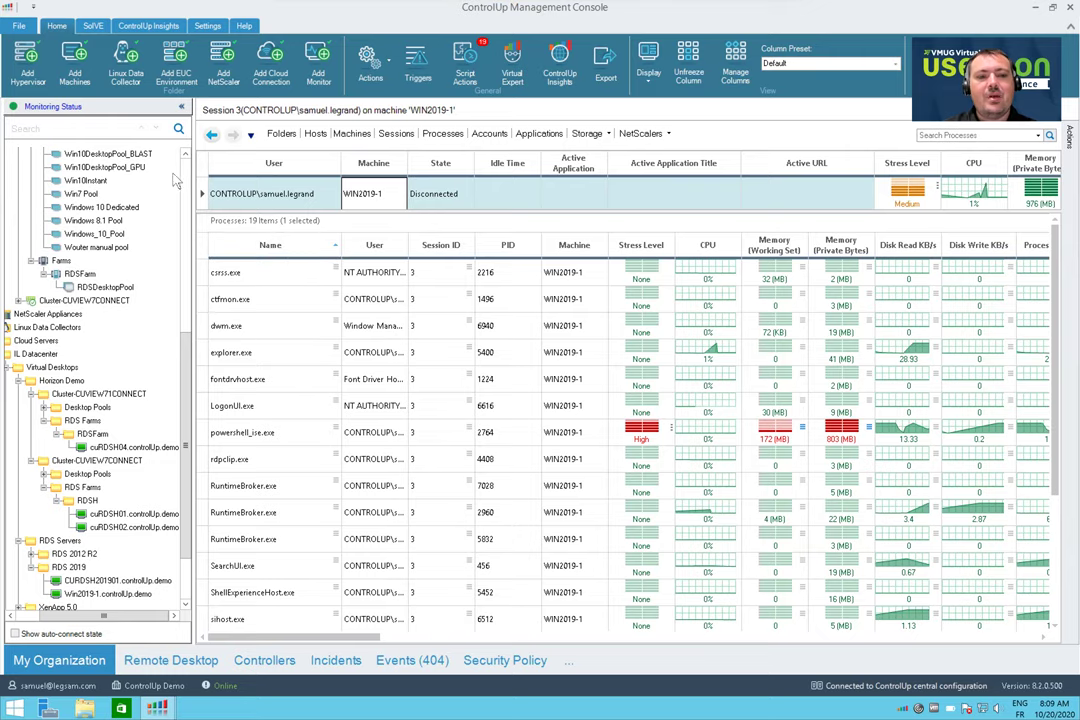
left_click(350, 134)
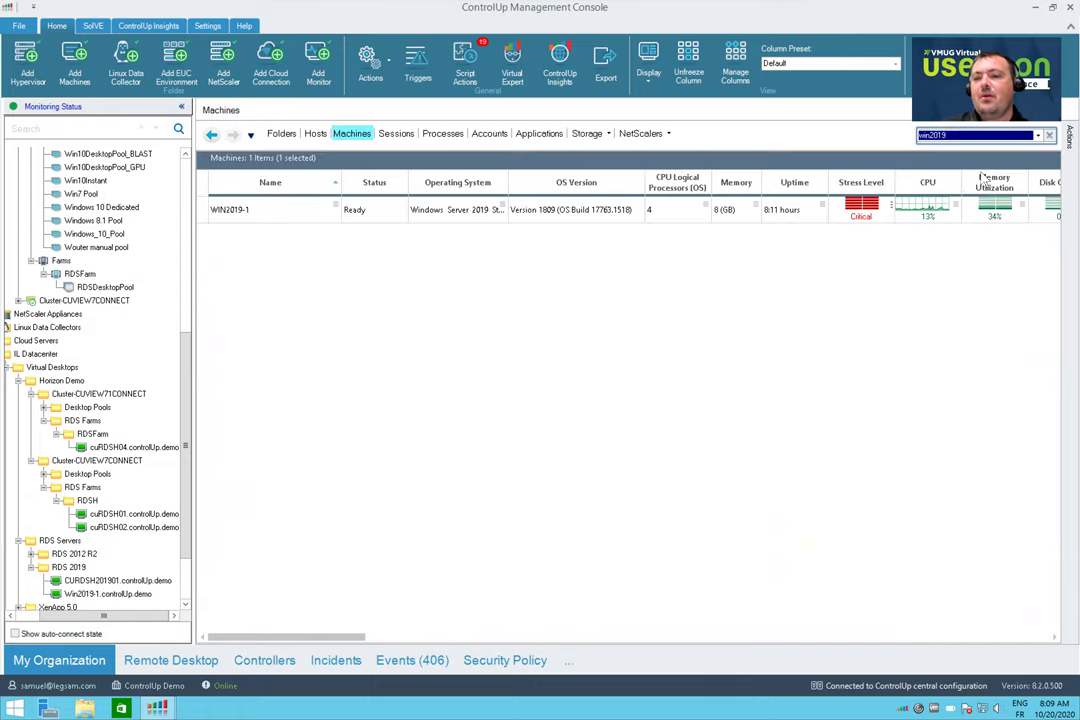
left_click(853, 217)
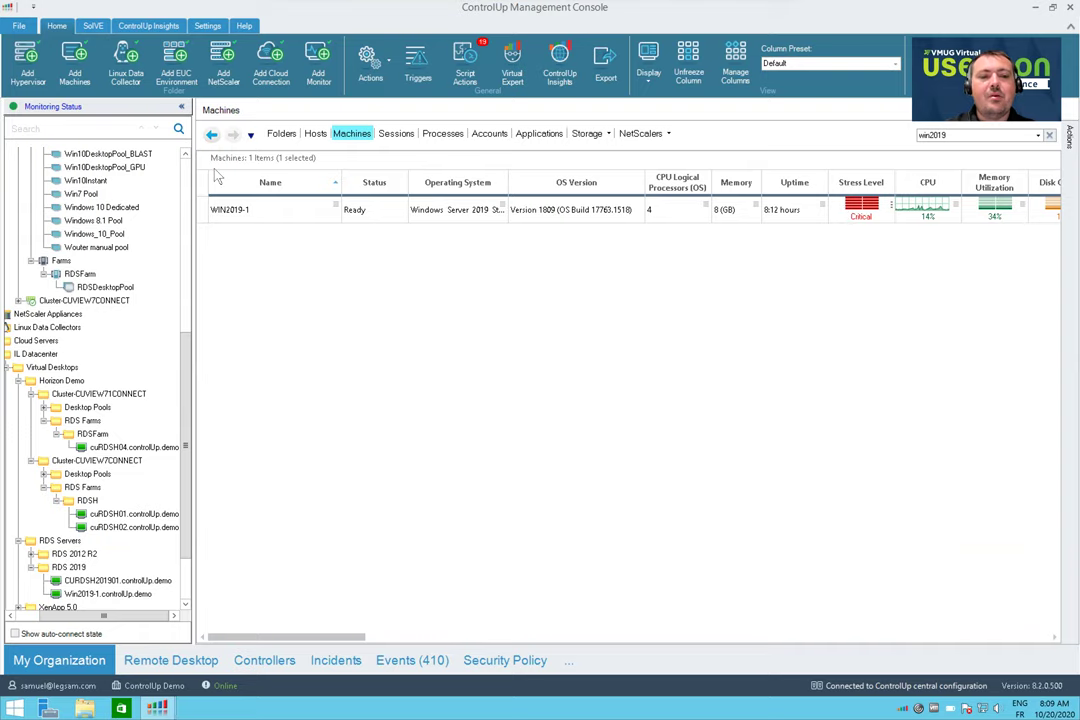
scroll(183, 177, "up", 9)
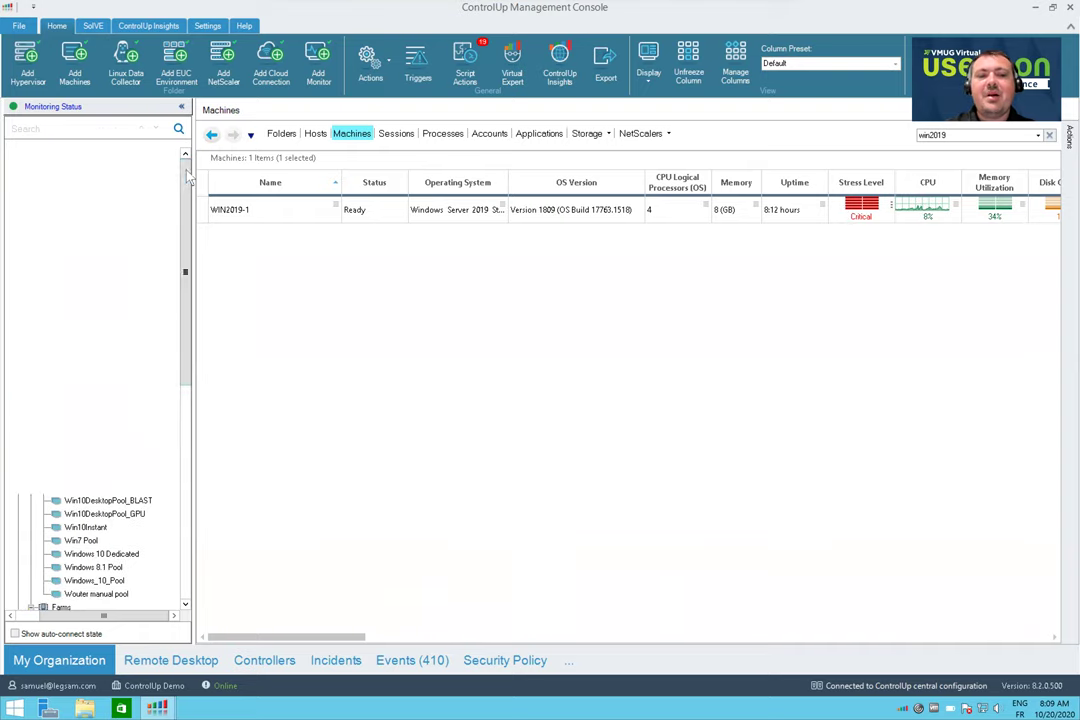
scroll(186, 177, "down", 2)
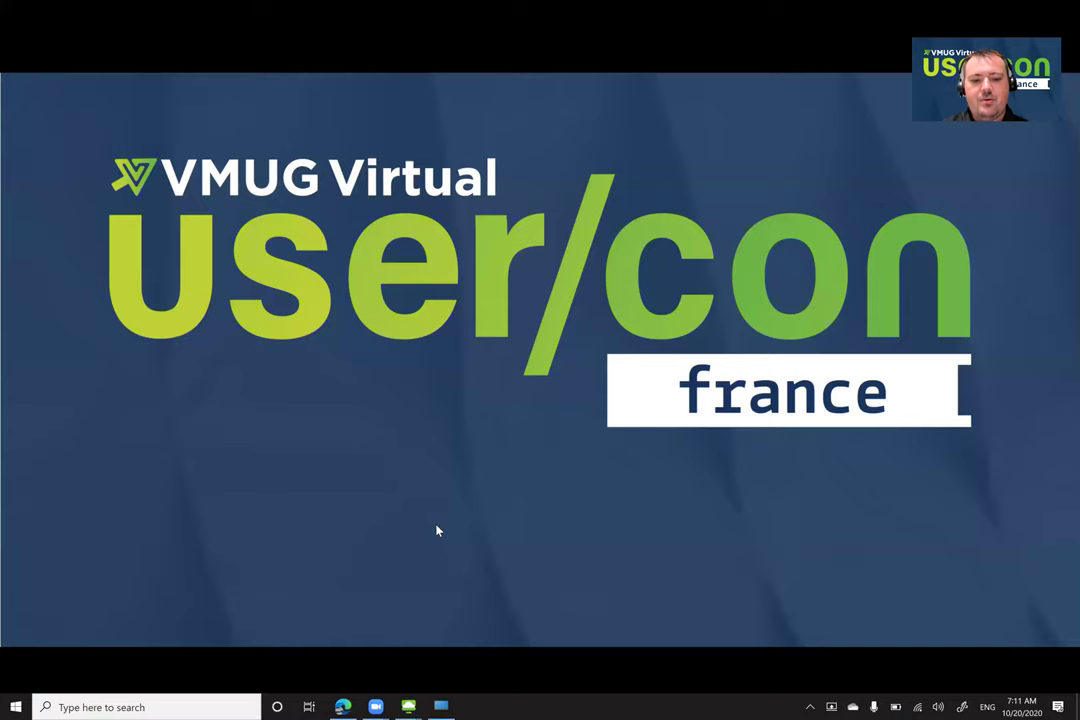
mouse_move(344, 707)
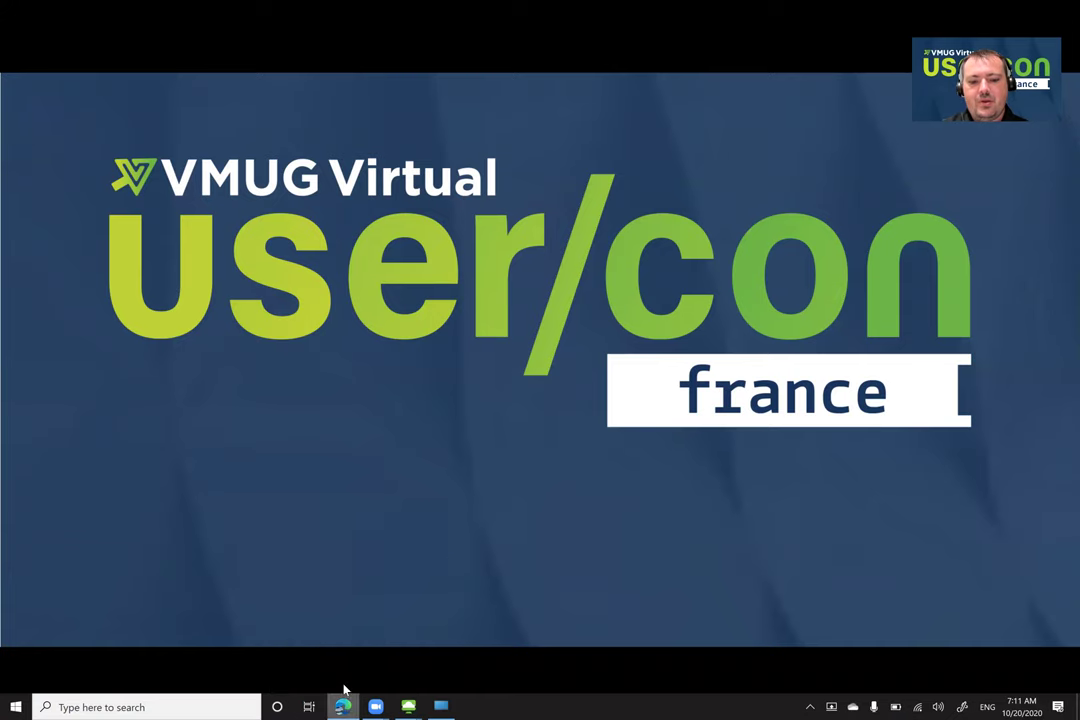
right_click(343, 705)
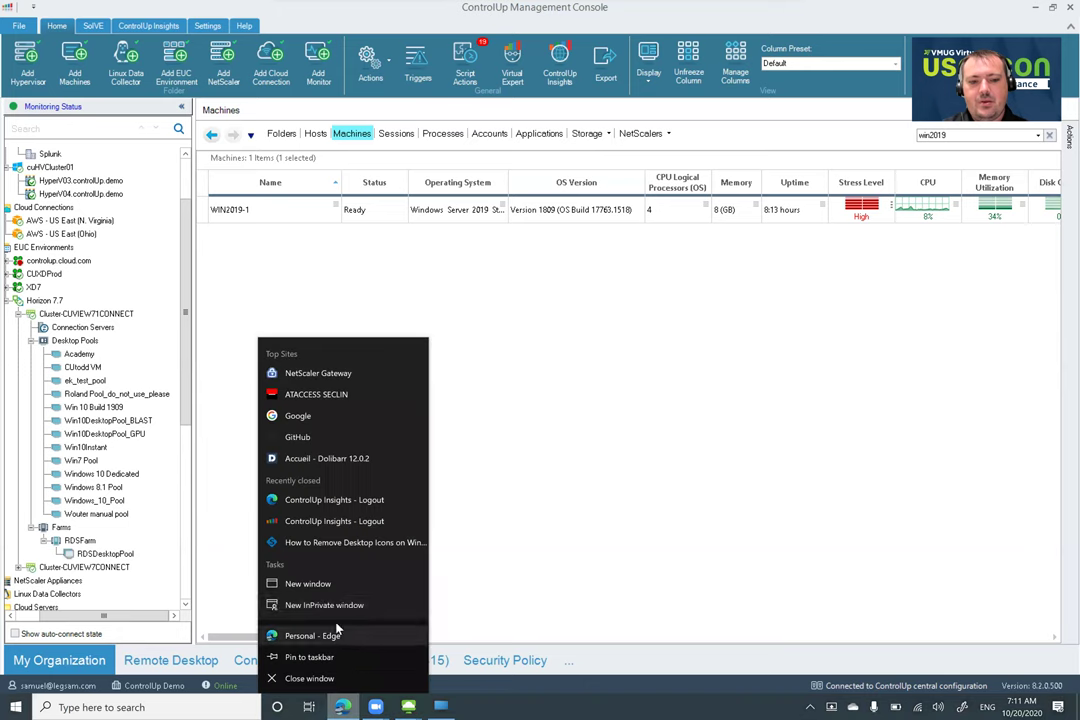
Reopen the closed Insights logout tab, close Citrix Receiver, and return to the Top Insights dashboard
left_click(340, 521)
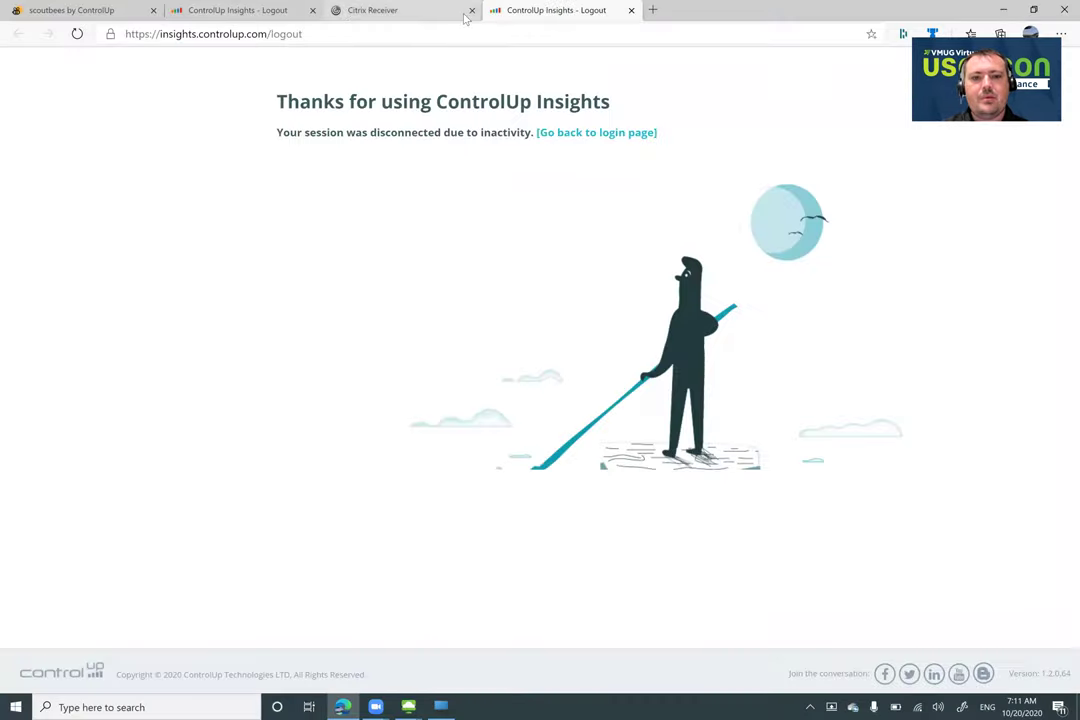
left_click(471, 10)
left_click(595, 133)
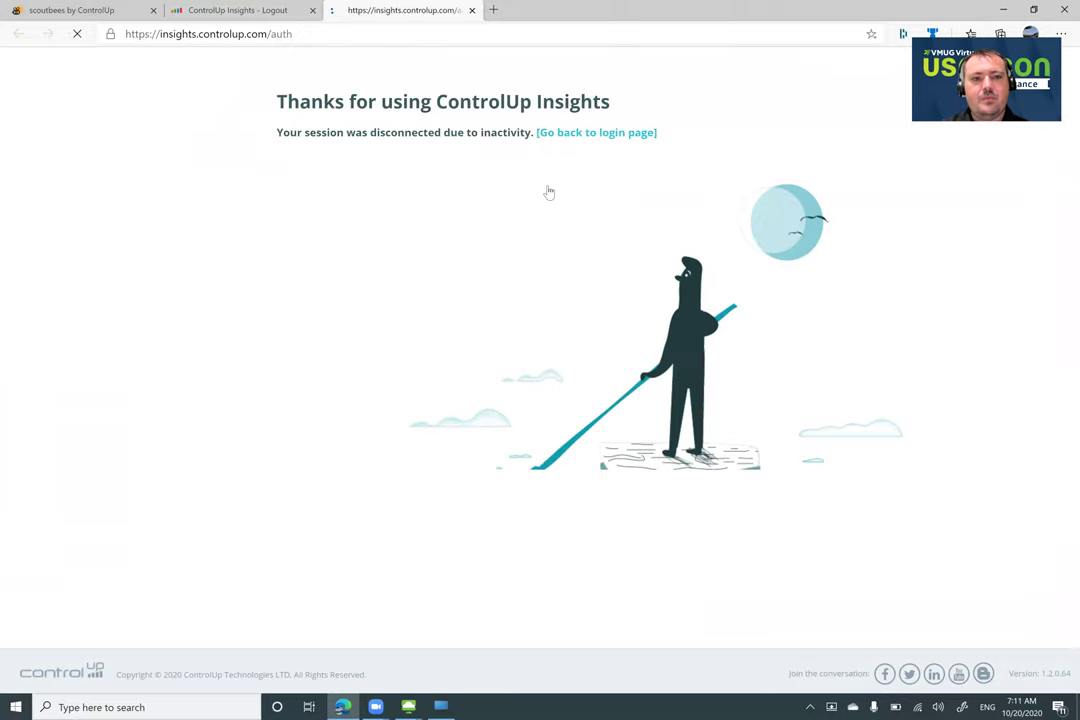
left_click(245, 10)
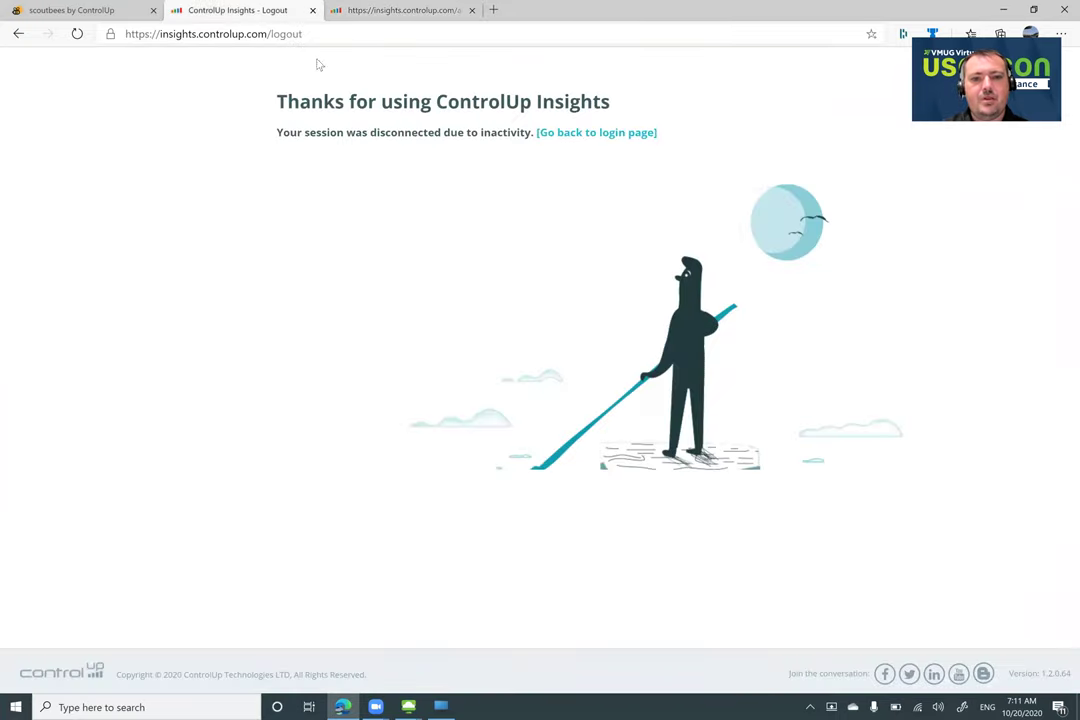
left_click(618, 135)
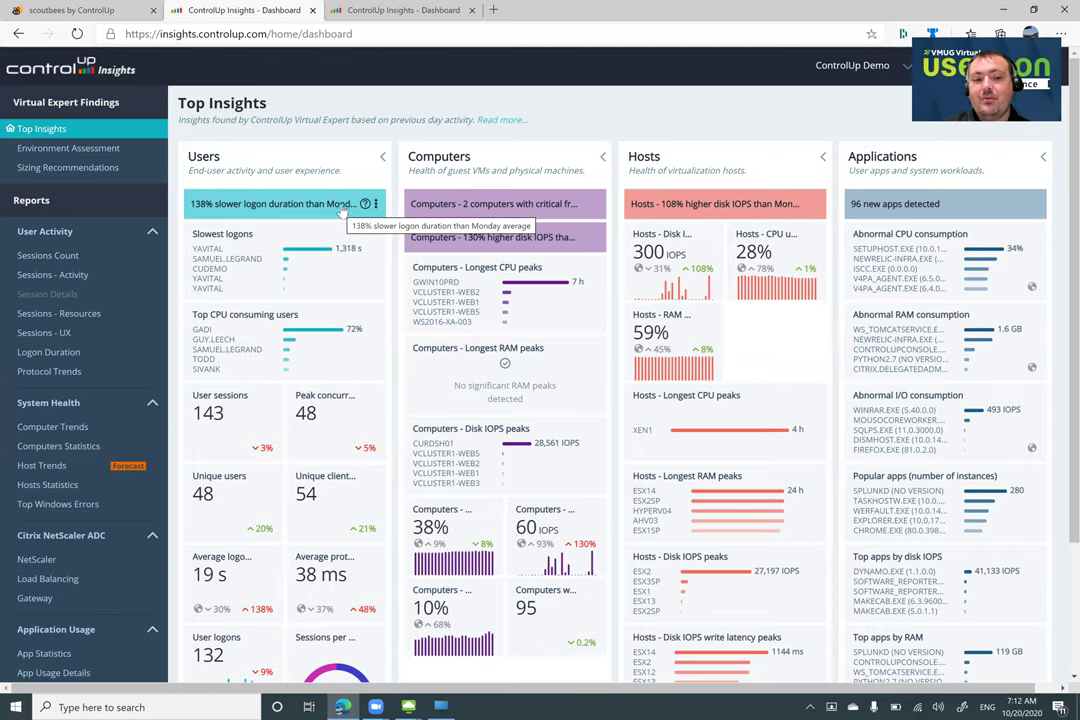
scroll(341, 211, "down", 1)
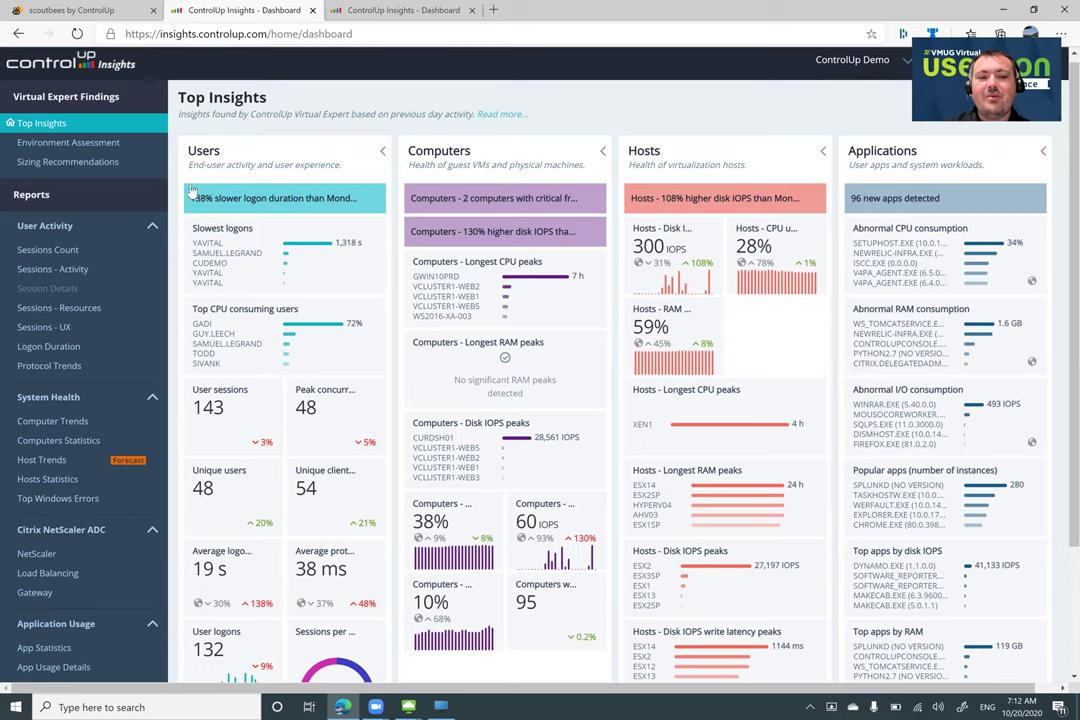
scroll(202, 188, "up", 1)
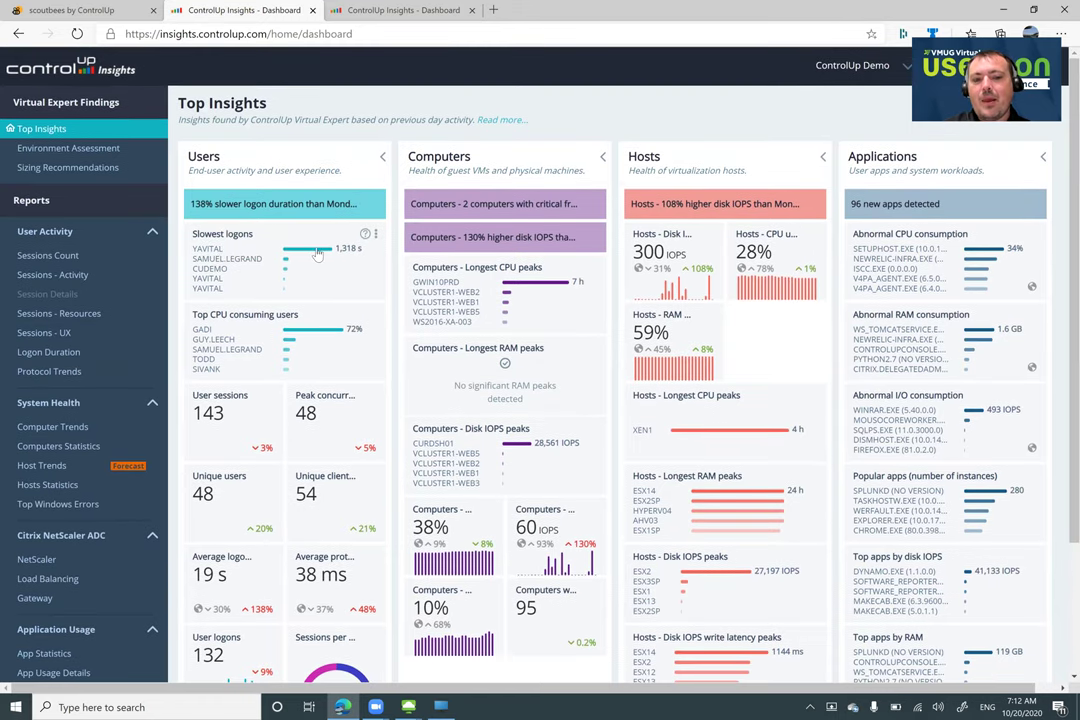
mouse_move(342, 256)
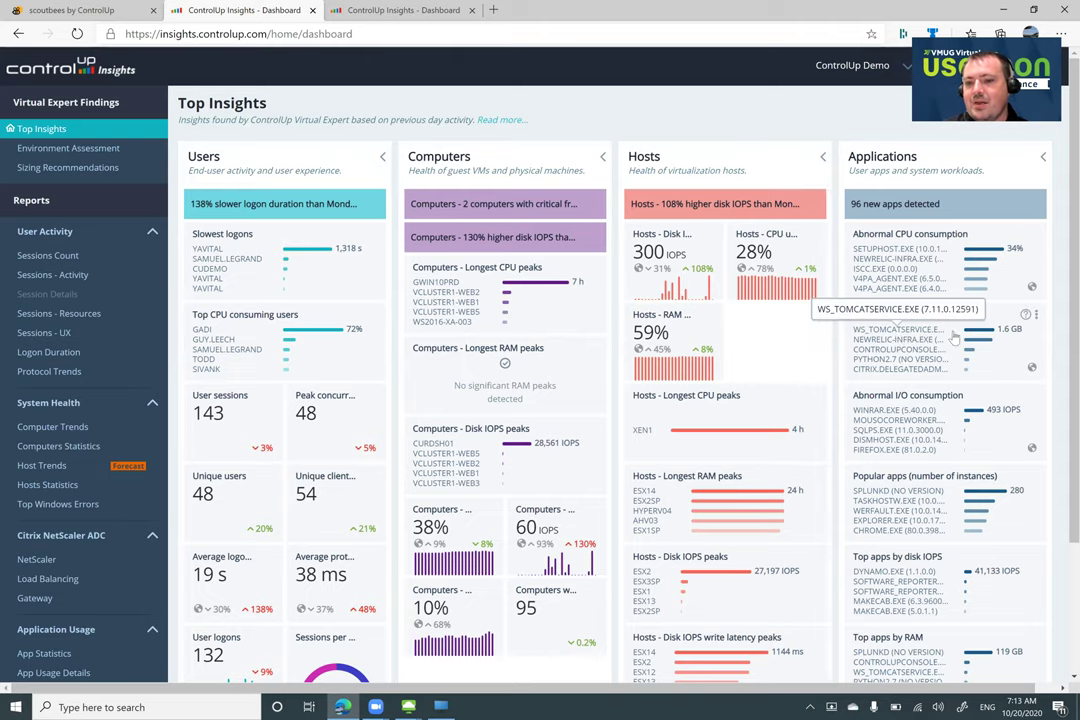
mouse_move(1013, 339)
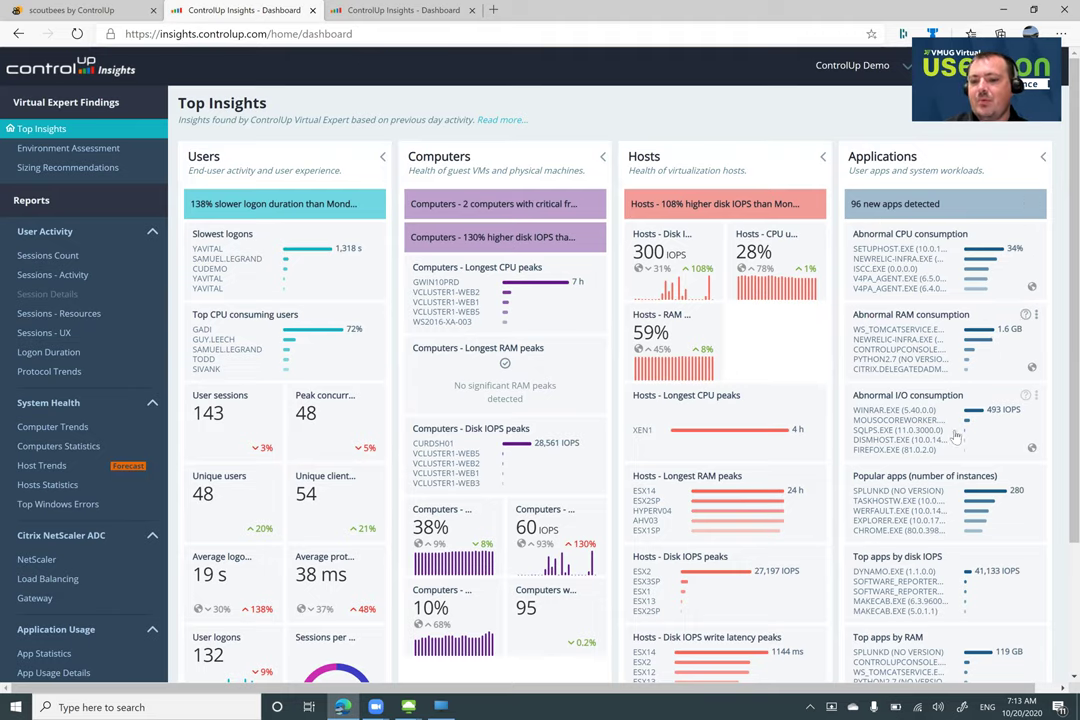
scroll(958, 440, "down", 1)
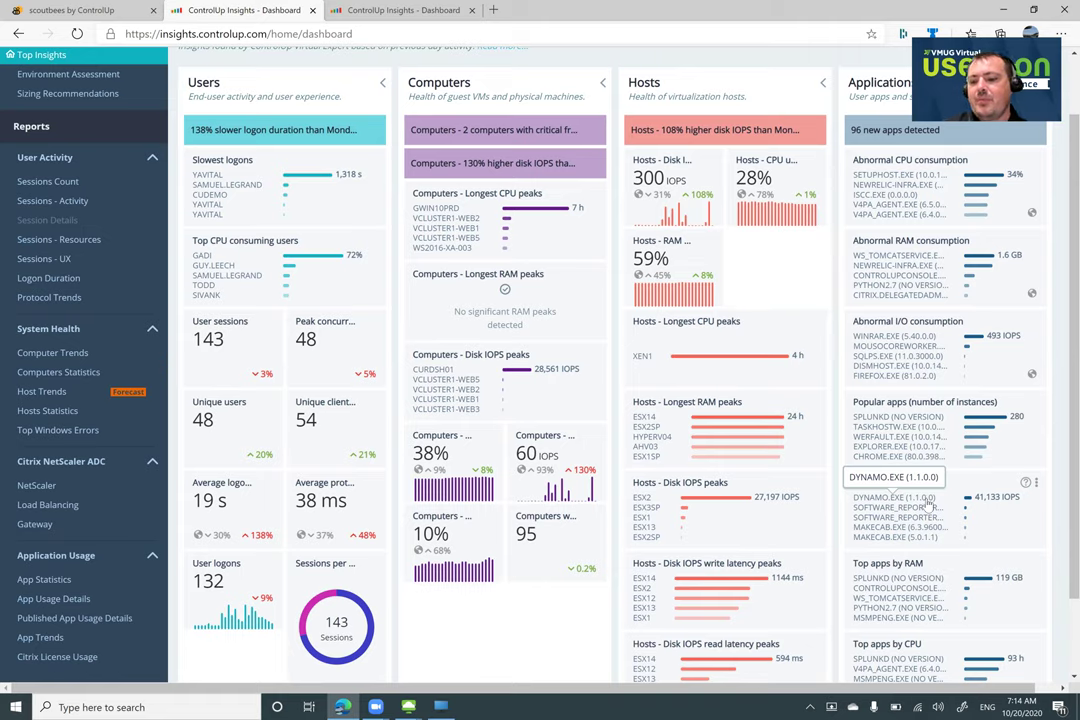
mouse_move(997, 505)
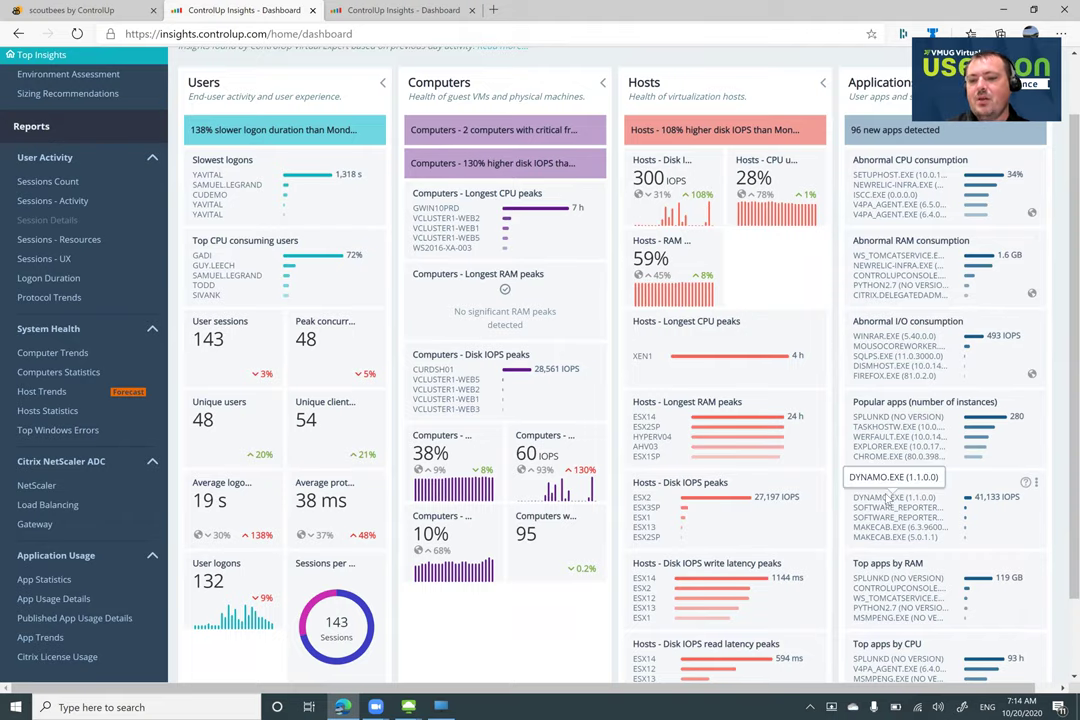
Open DYNAMO.EXE under Abnormal I/O consumption to view its 1.1.0.0 CPU, RAM and I/O trend charts
left_click(886, 497)
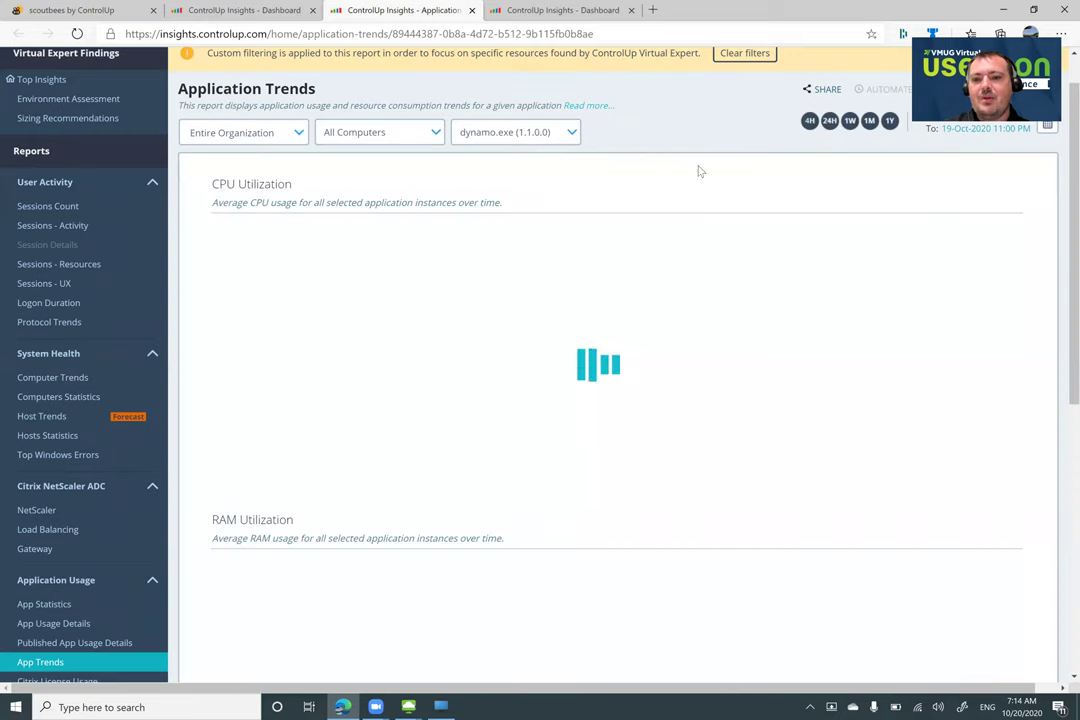
scroll(614, 306, "down", 5)
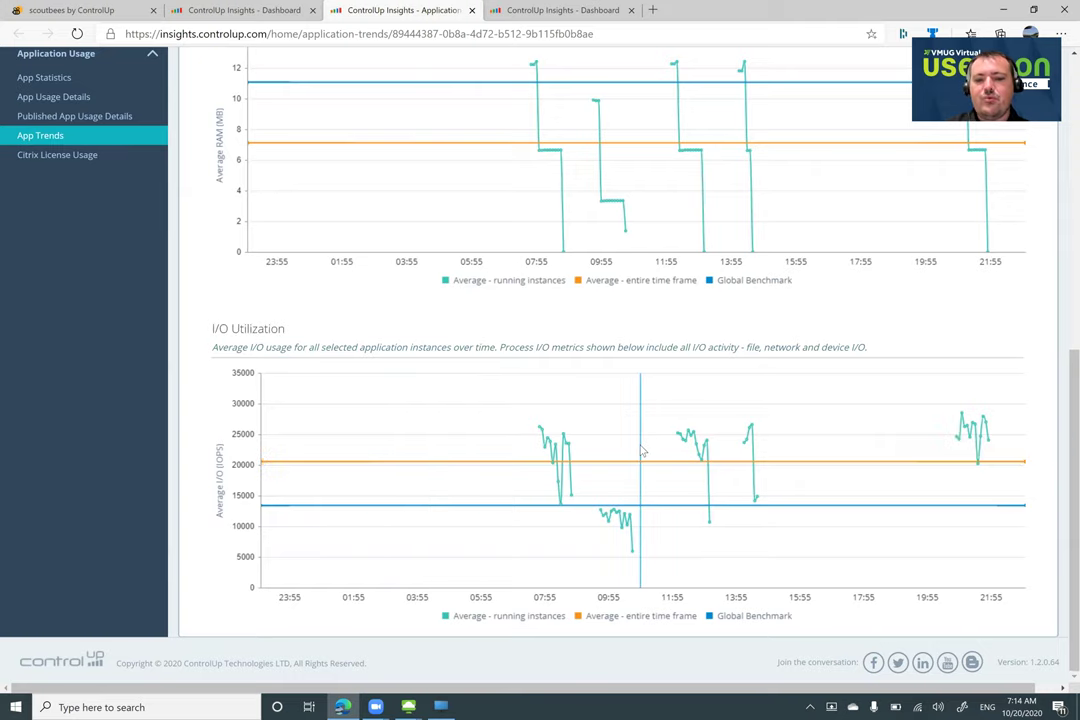
scroll(867, 449, "up", 1)
scroll(867, 449, "up", 5)
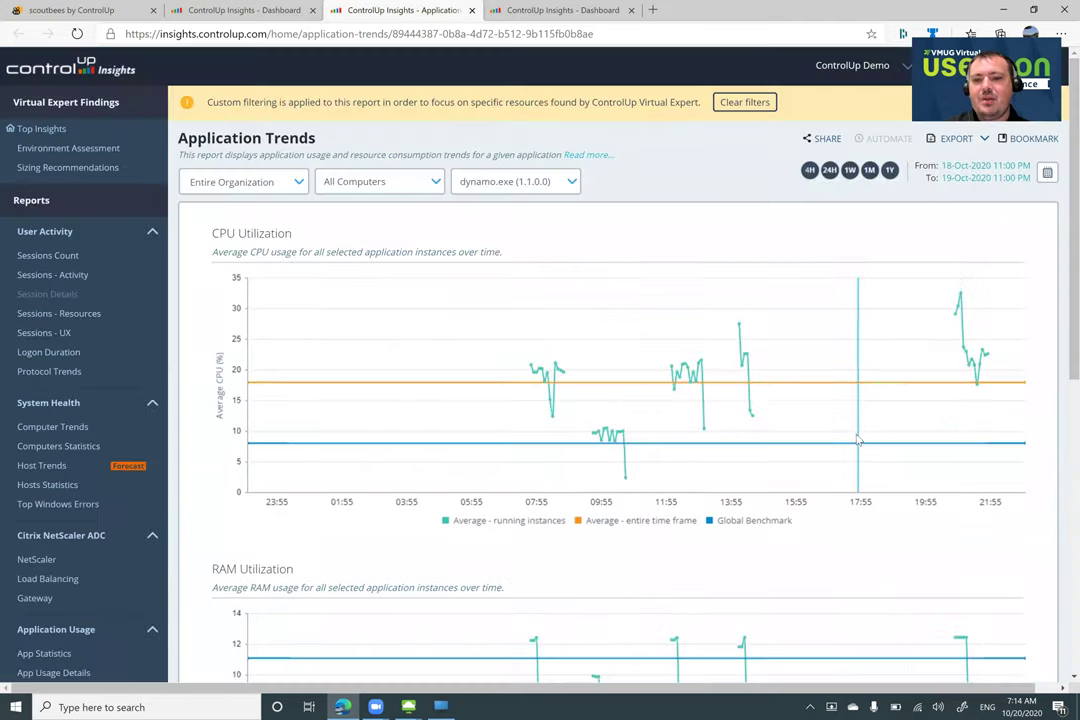
Switch dynamo.exe trends to 1Y and compare its ~14% average CPU against the ~8% benchmark
left_click(890, 171)
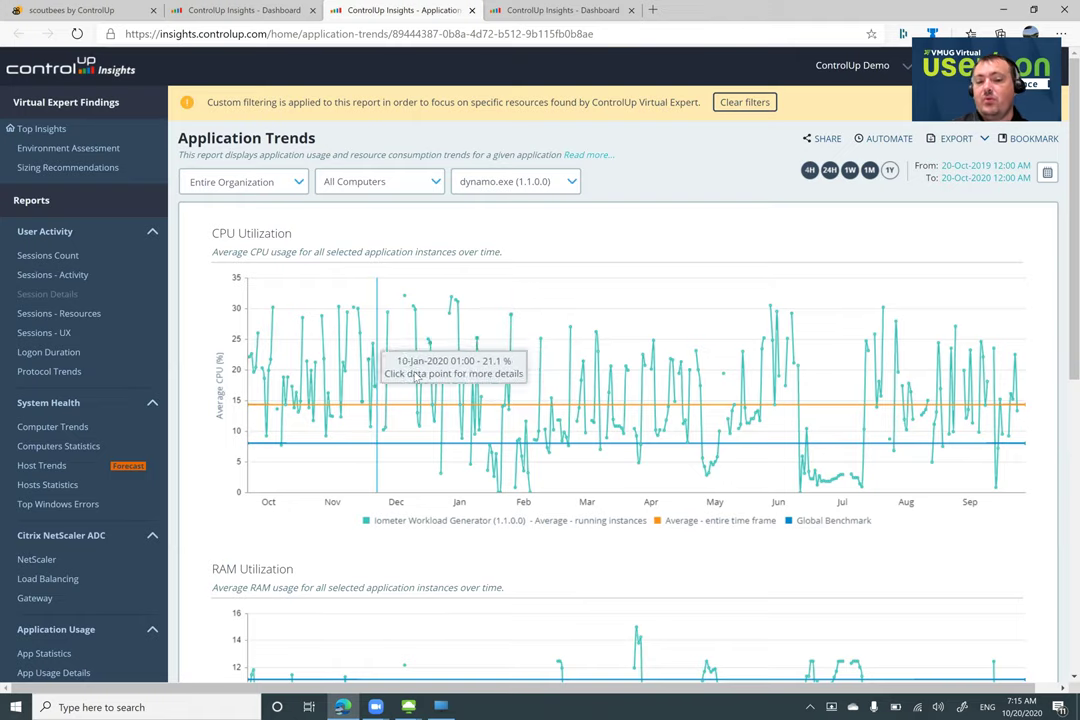
scroll(399, 390, "down", 3)
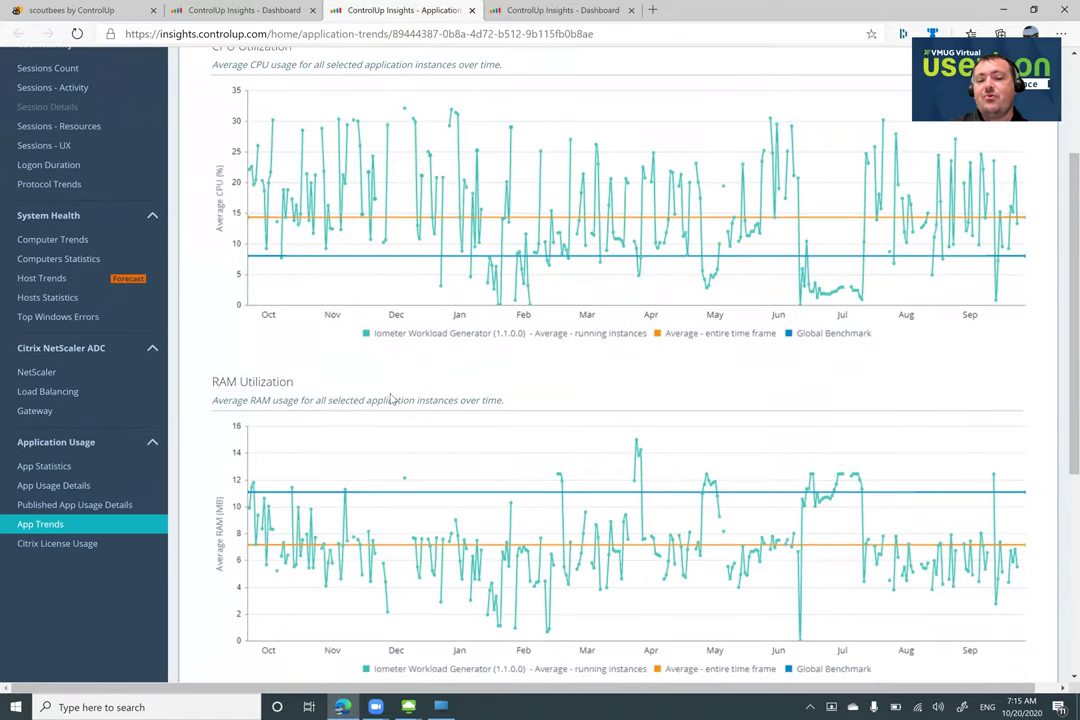
scroll(367, 425, "down", 2)
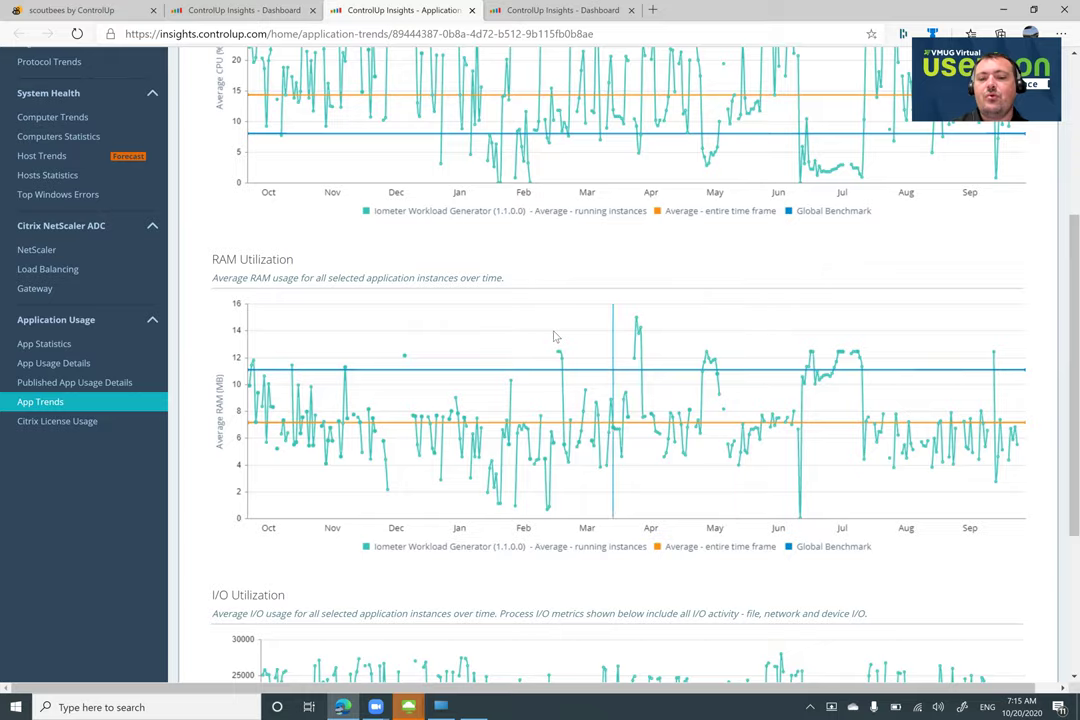
scroll(500, 430, "down", 3)
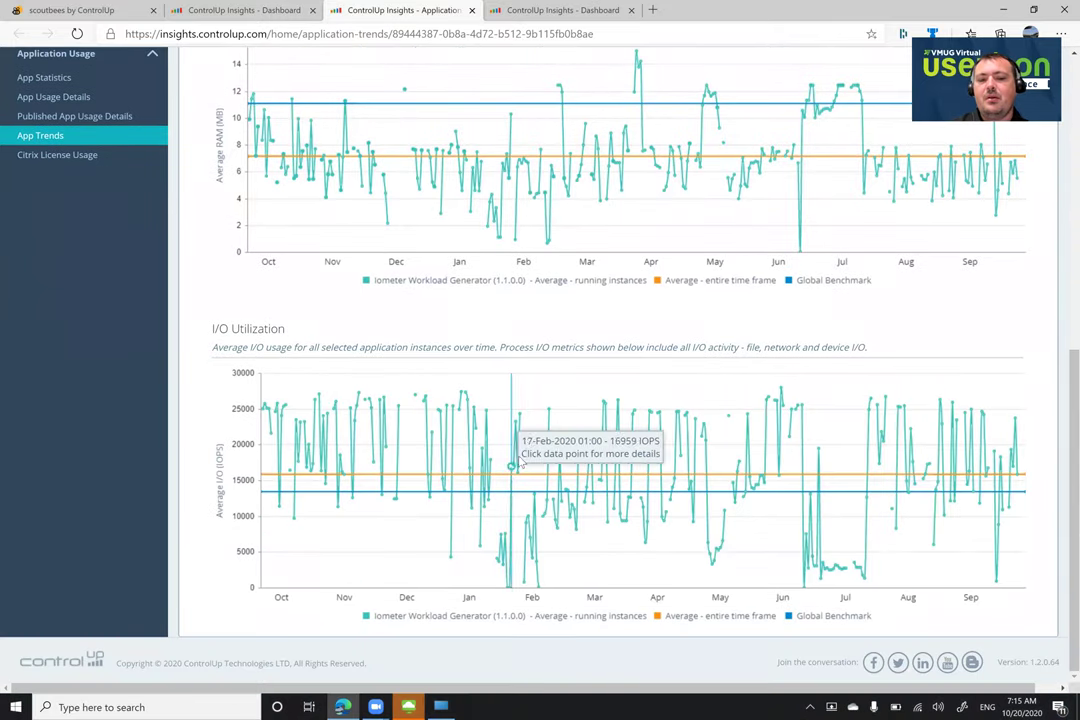
scroll(441, 193, "up", 6)
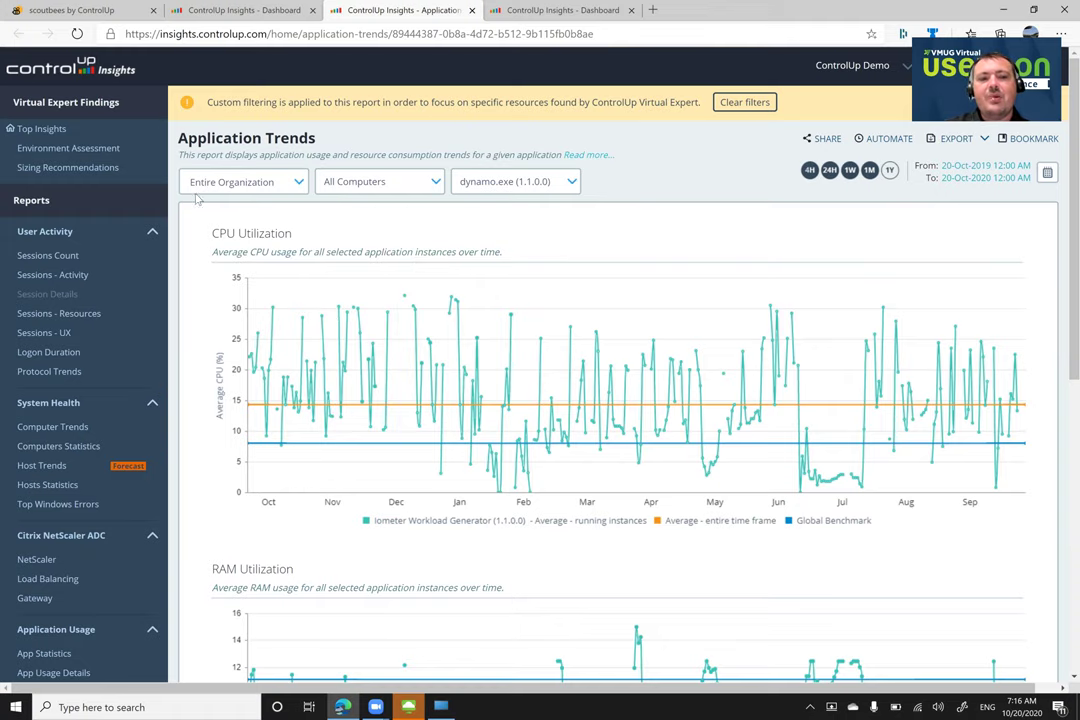
Sort Sizing Recommendations by CPUs Recommendation and expand splksh02-sec's usage trends (16 CPUs, 4 suggested)
left_click(70, 167)
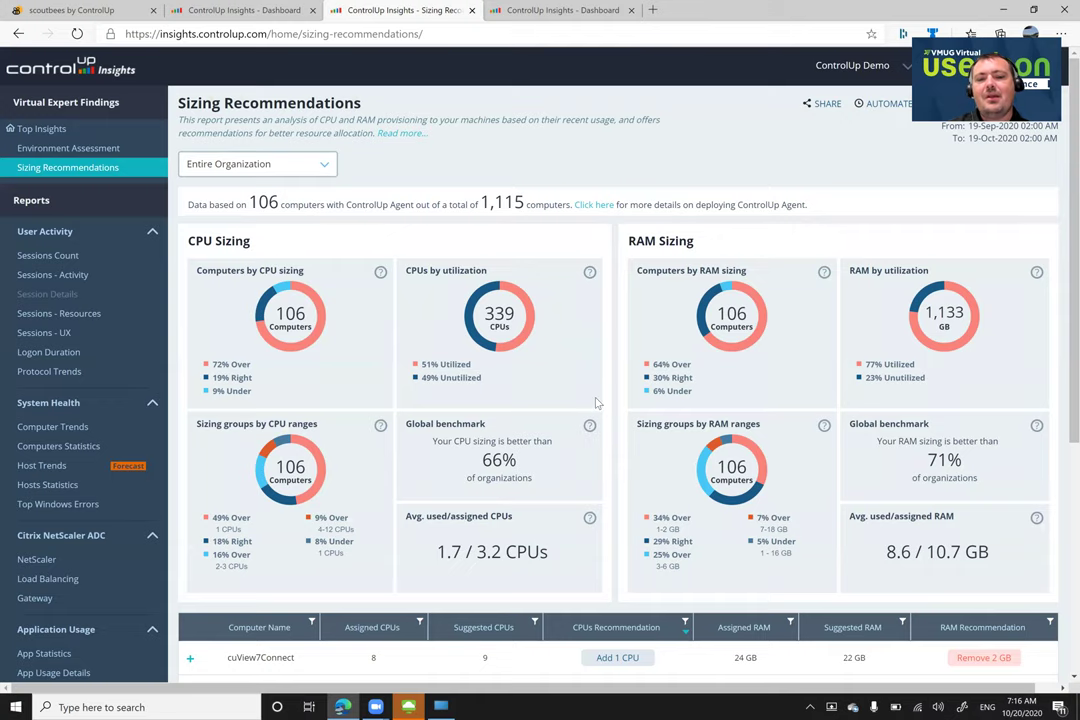
scroll(596, 403, "down", 3)
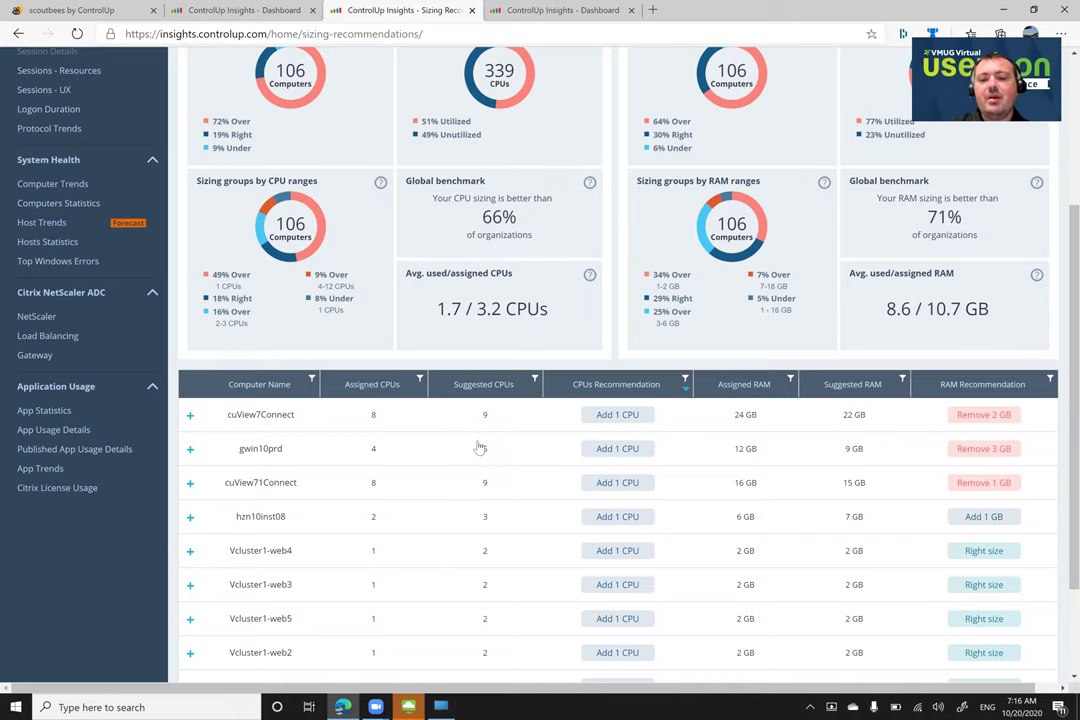
left_click(600, 384)
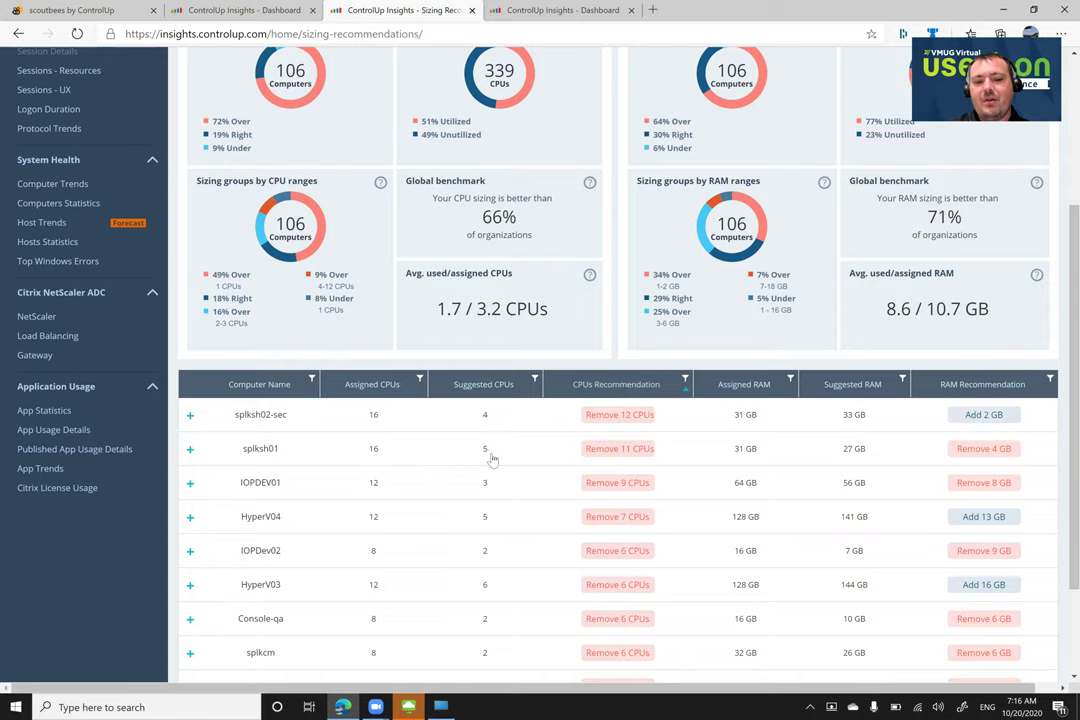
left_click(612, 426)
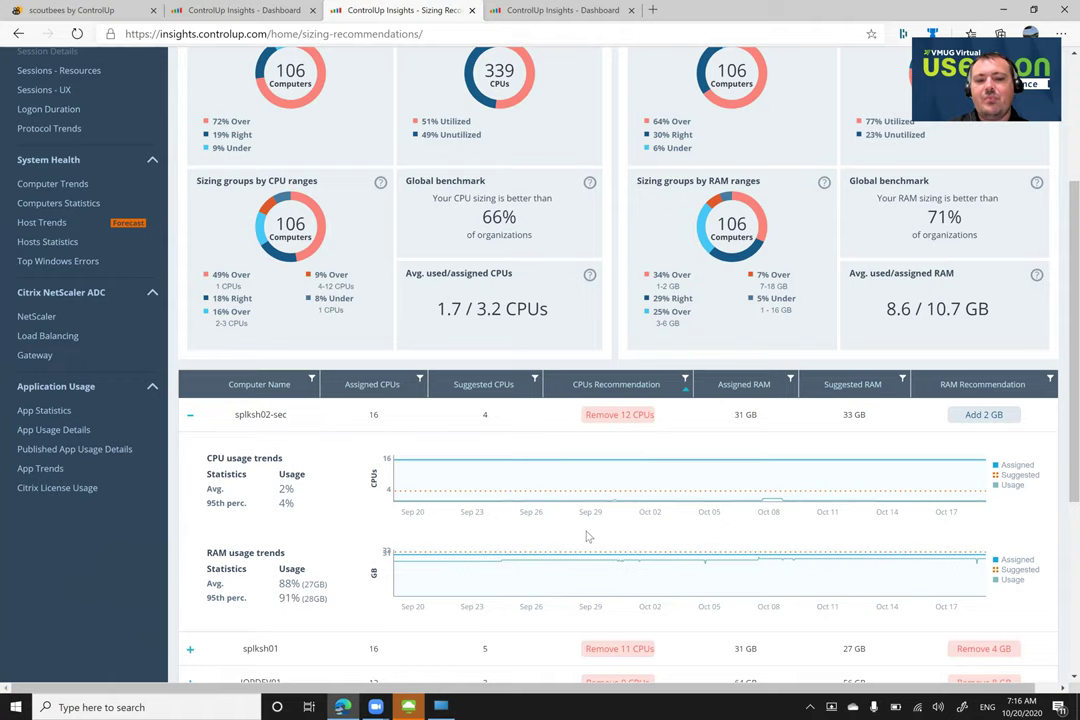
Sort the sizing table by RAM Recommendation descending and briefly expand then collapse HyperV03's trends
left_click(978, 388)
left_click(970, 386)
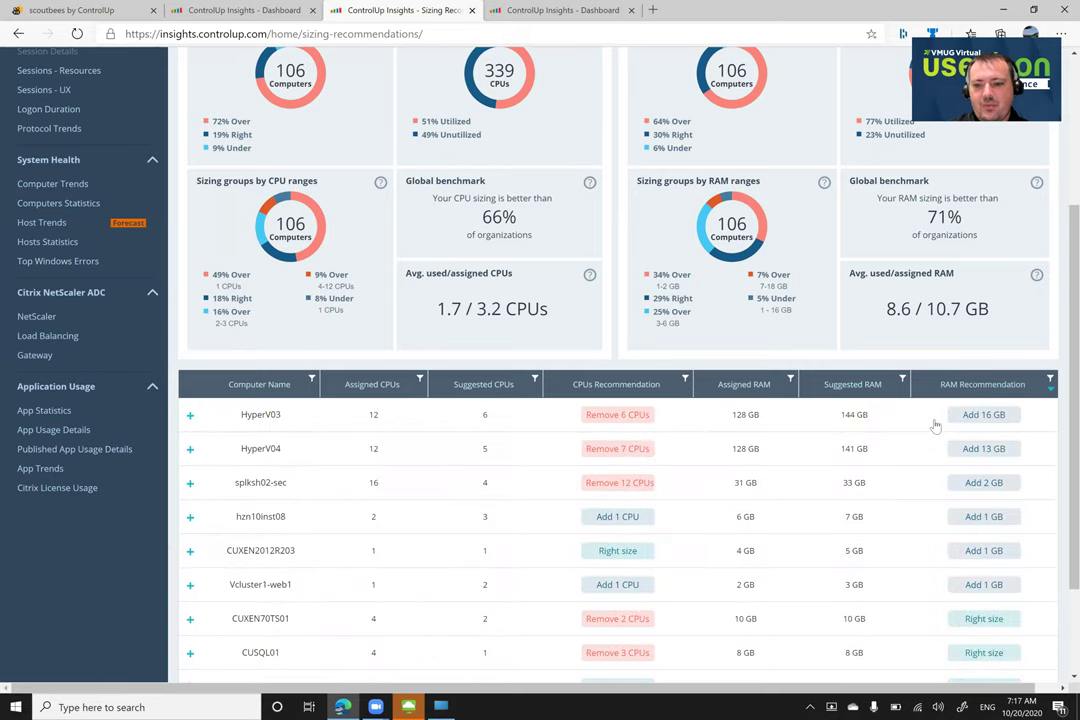
left_click(933, 418)
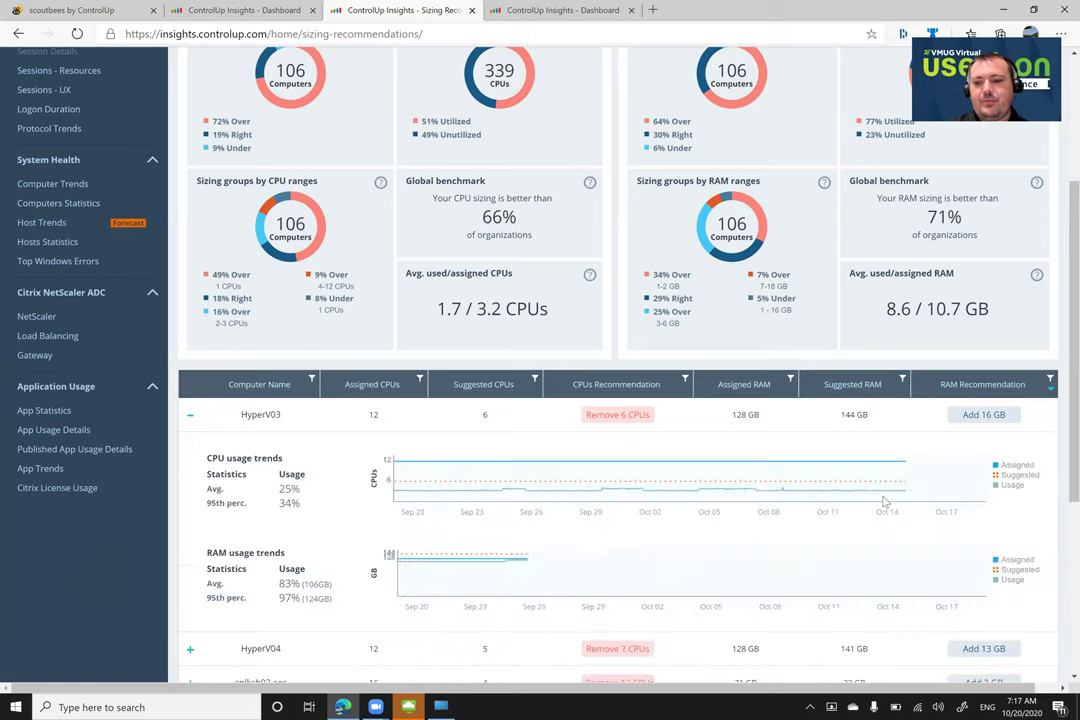
left_click(930, 418)
Expand HyperV04's trends and read its chart points: 12 CPUs assigned, 5 suggested, 13 GB more RAM
left_click(931, 452)
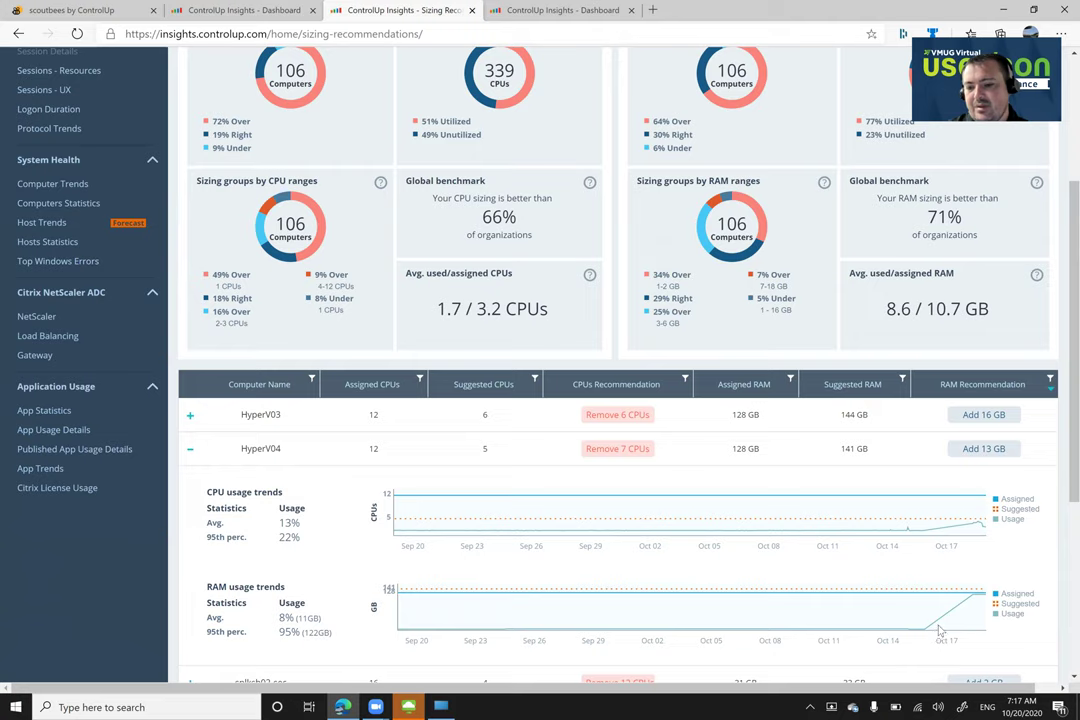
mouse_move(981, 598)
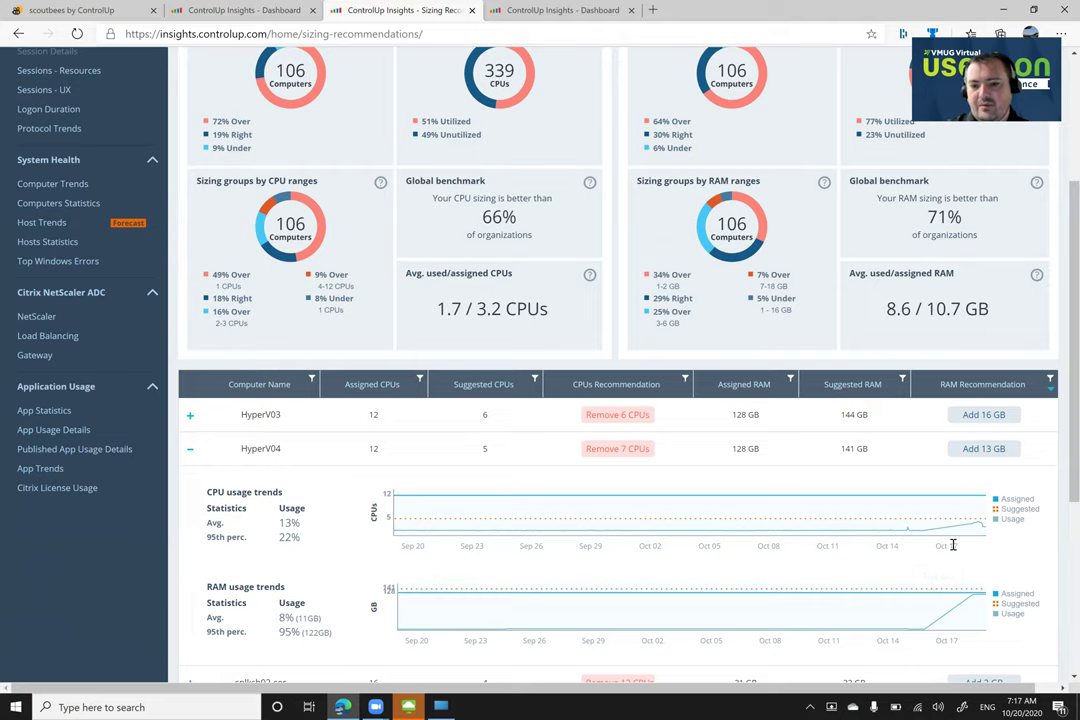
mouse_move(973, 523)
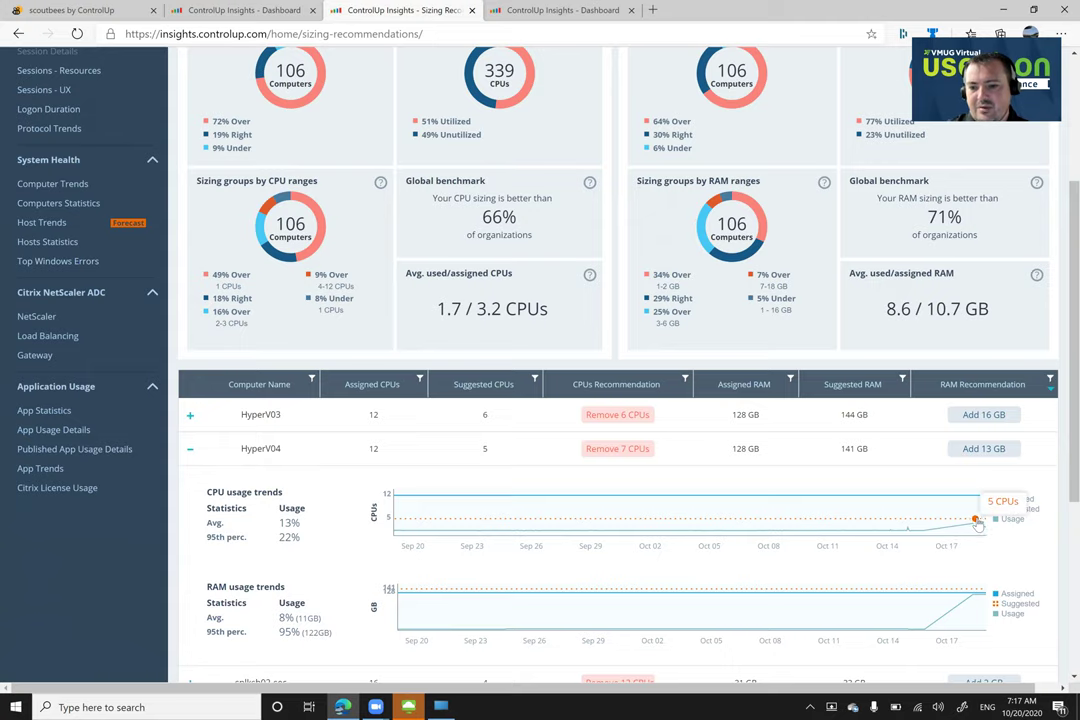
scroll(973, 520, "down", 1)
scroll(890, 530, "up", 1)
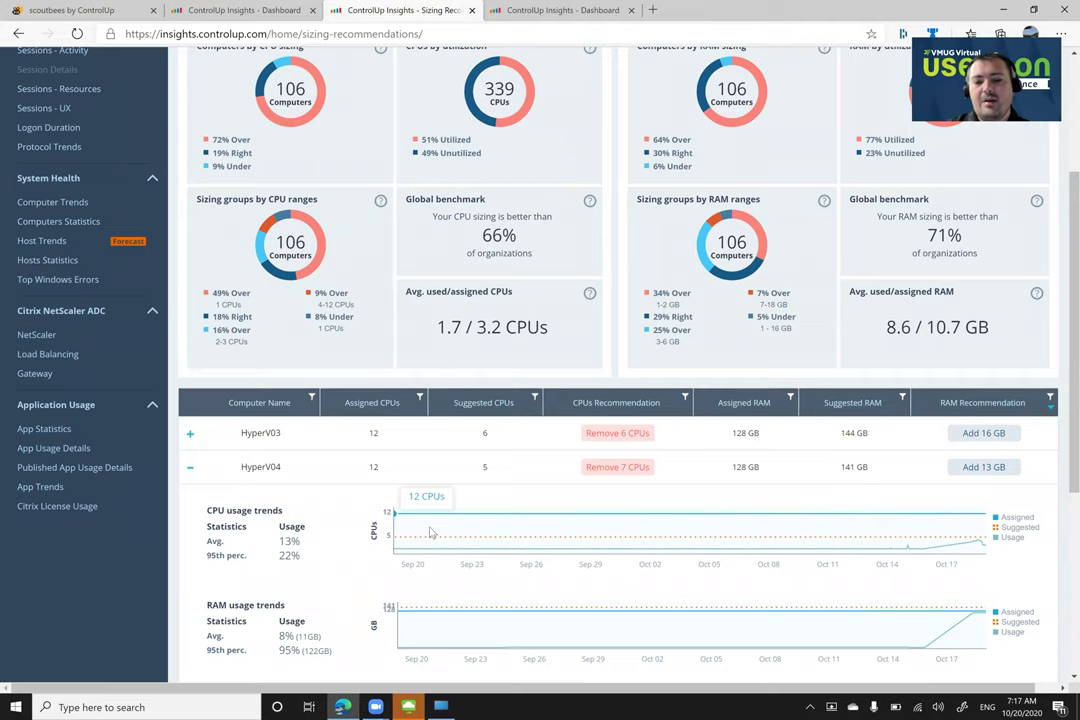
scroll(359, 475, "up", 2)
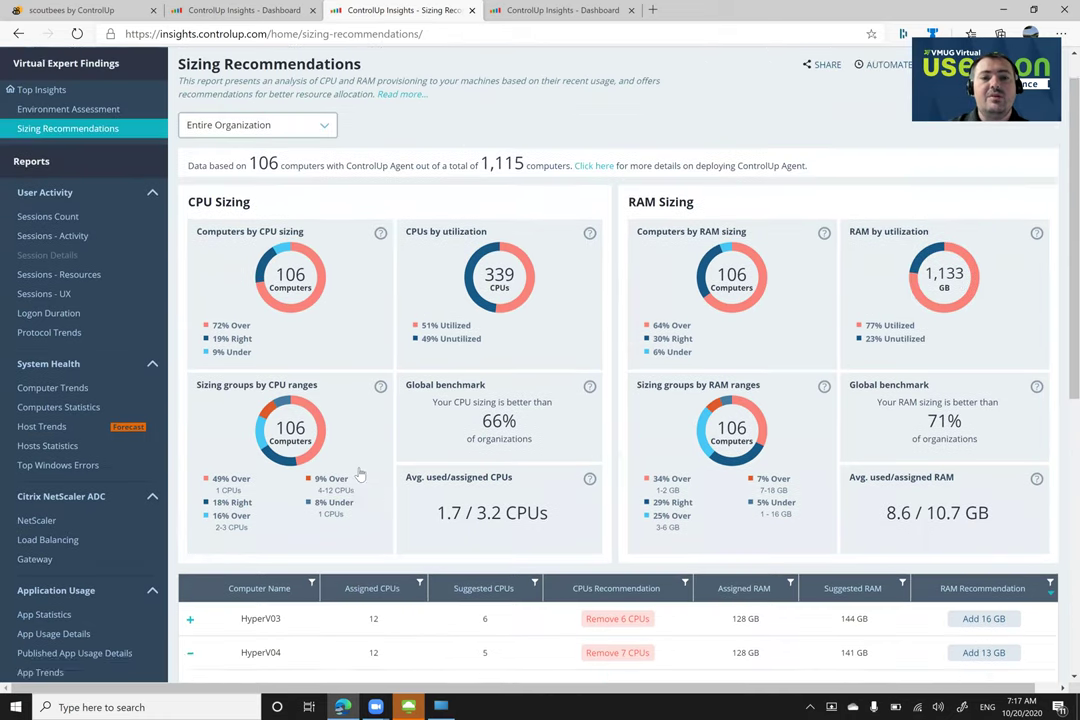
scroll(359, 475, "up", 1)
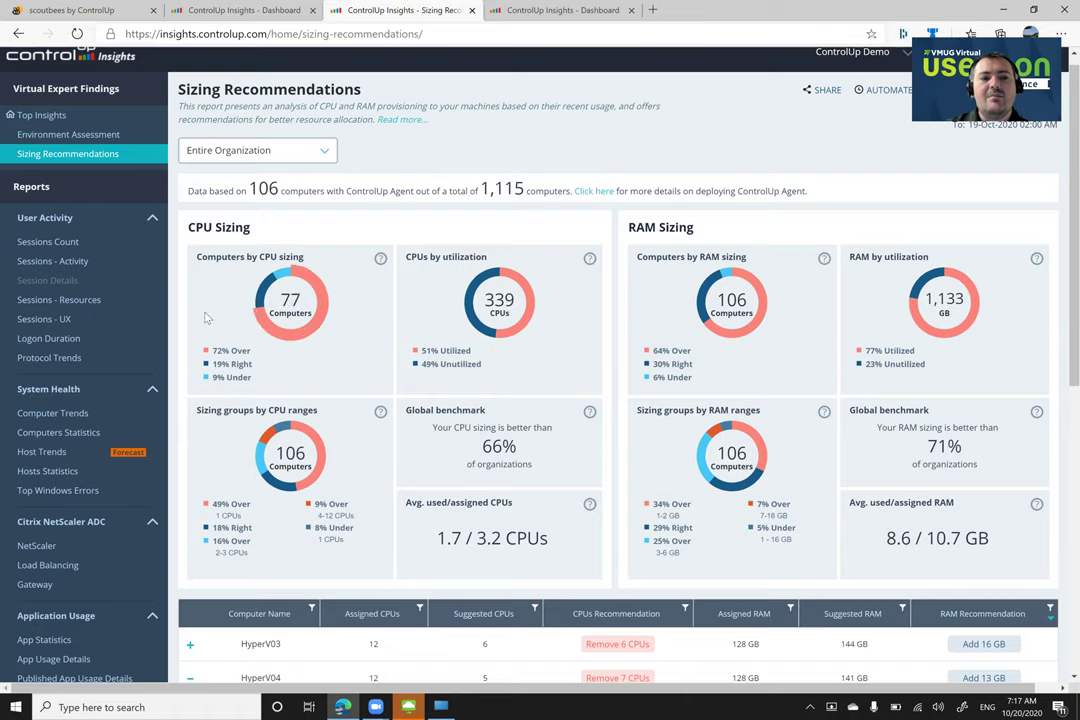
Sort Sessions - Activity by Max Latency descending and open the CUXENVDA05 session's details
left_click(71, 266)
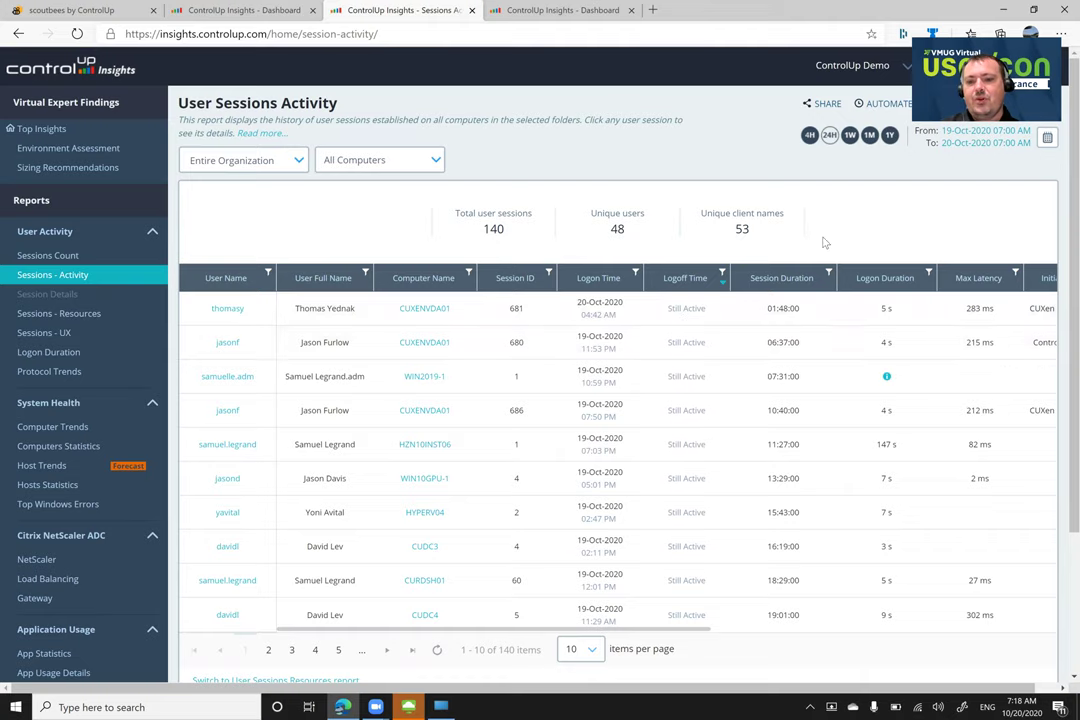
left_click(969, 307)
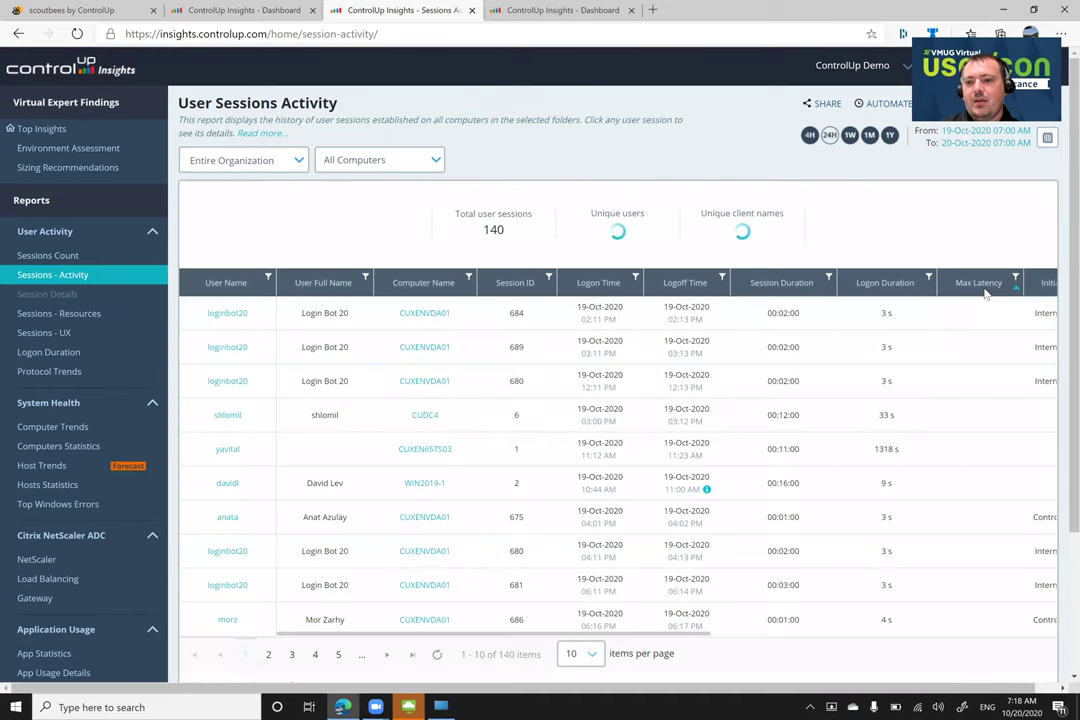
left_click(984, 288)
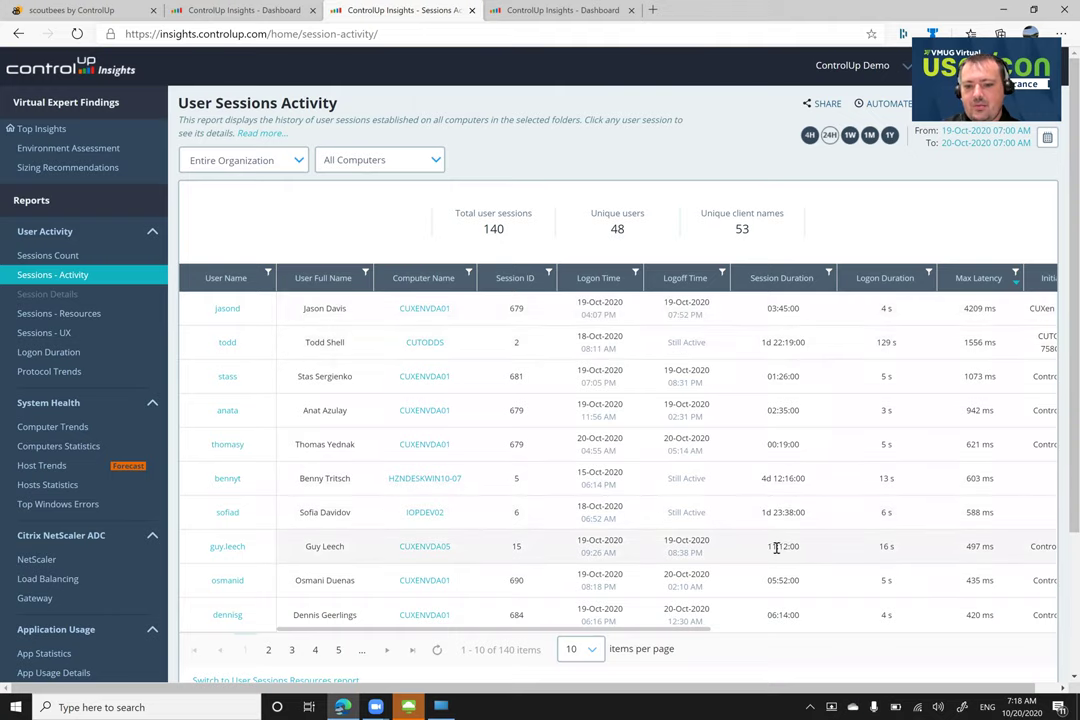
left_click(227, 547)
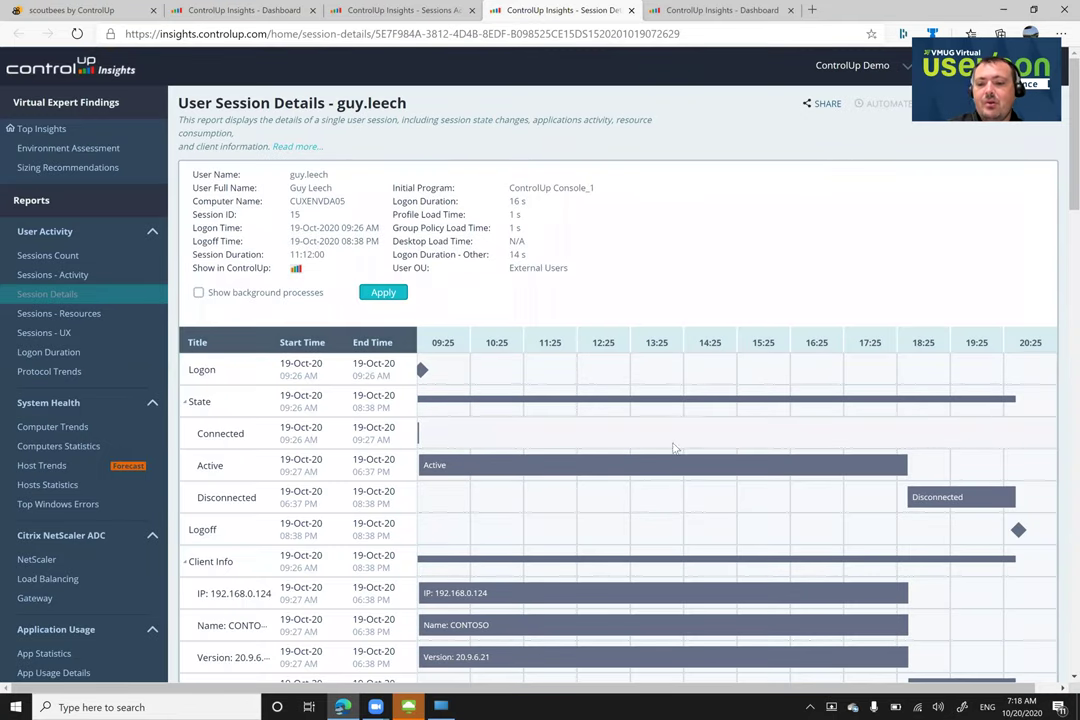
Scroll the session timeline past all process rows to the CPU Utilization chart (14.78% vs 16.17% host)
mouse_move(424, 371)
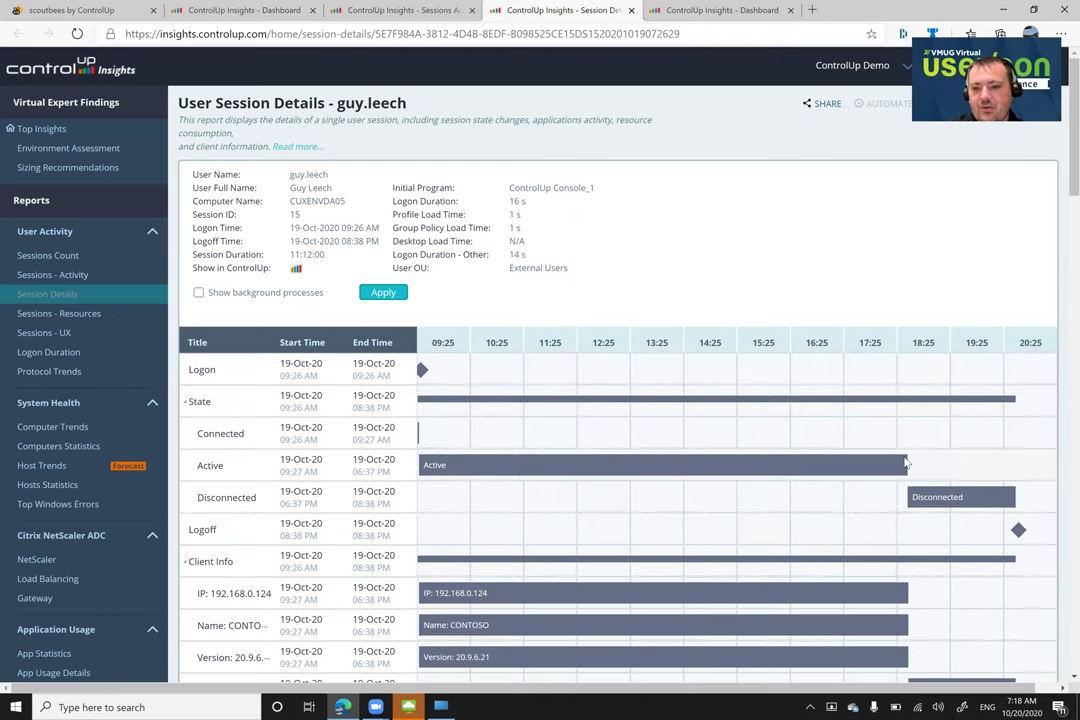
mouse_move(886, 469)
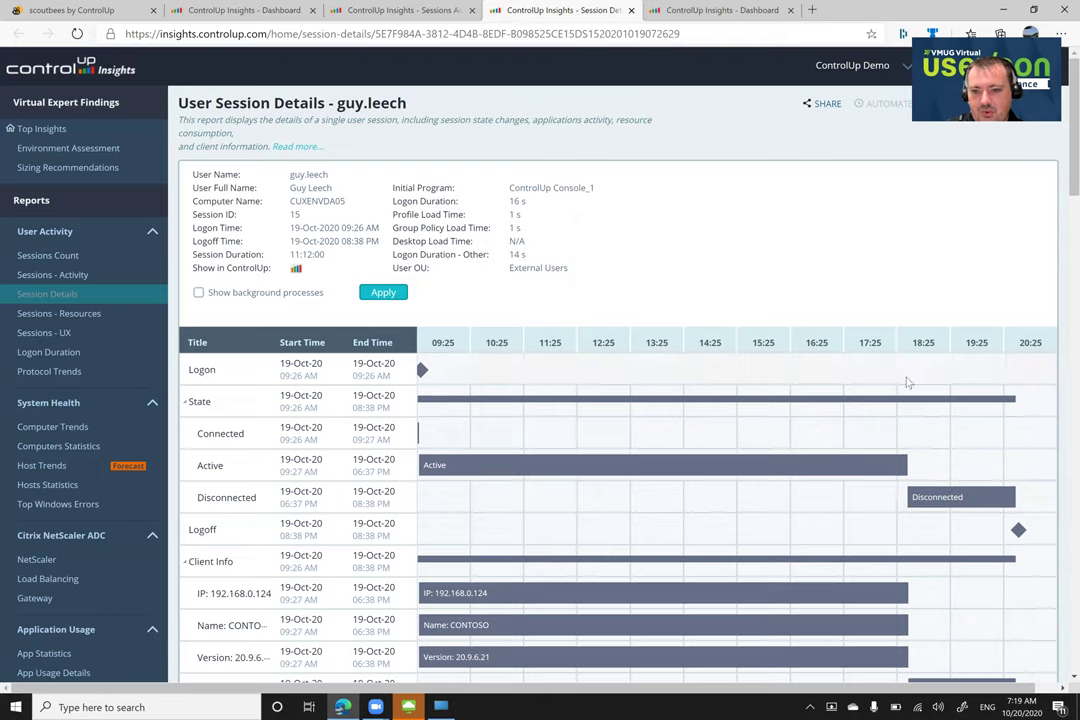
scroll(918, 472, "down", 1)
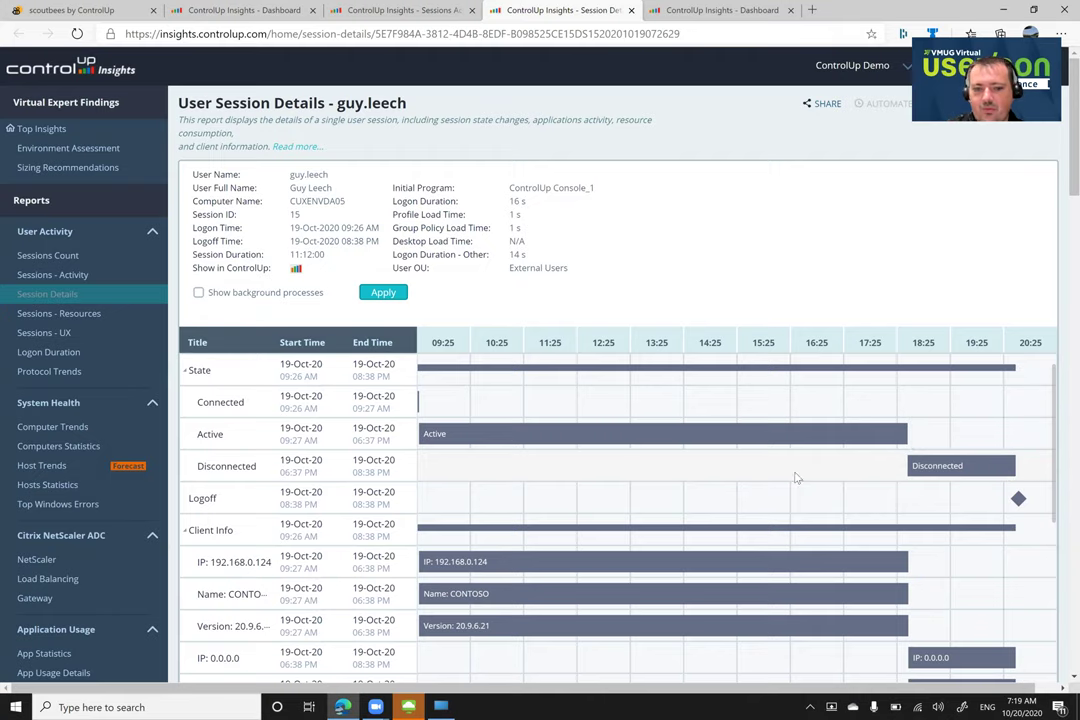
scroll(799, 468, "down", 4)
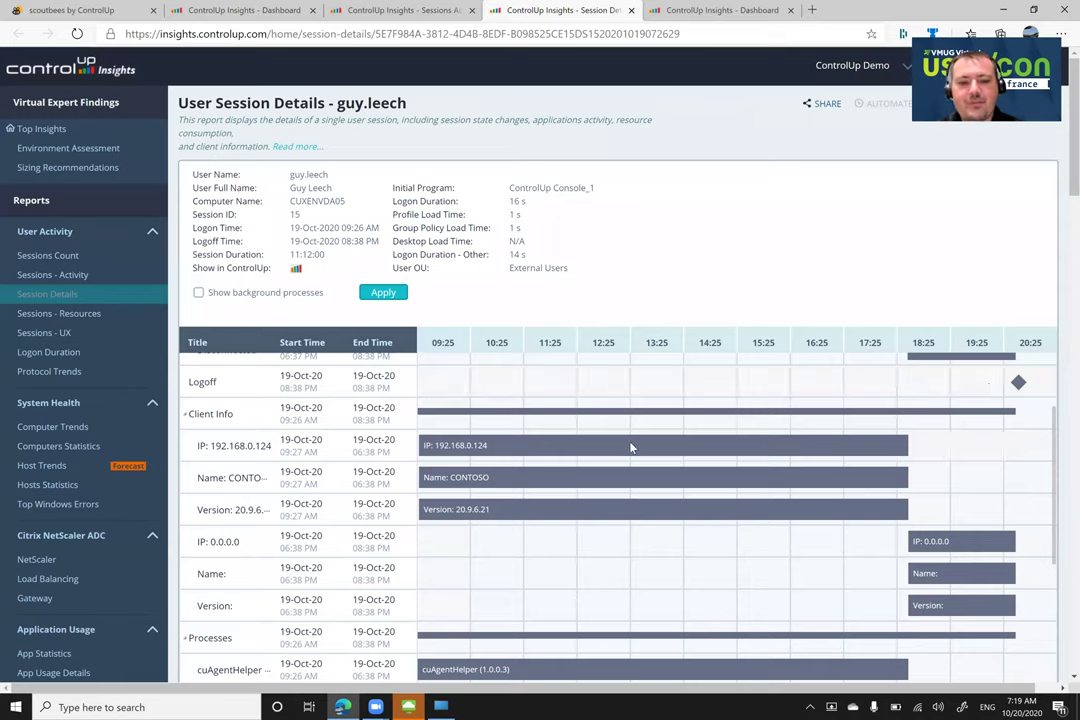
scroll(572, 440, "down", 2)
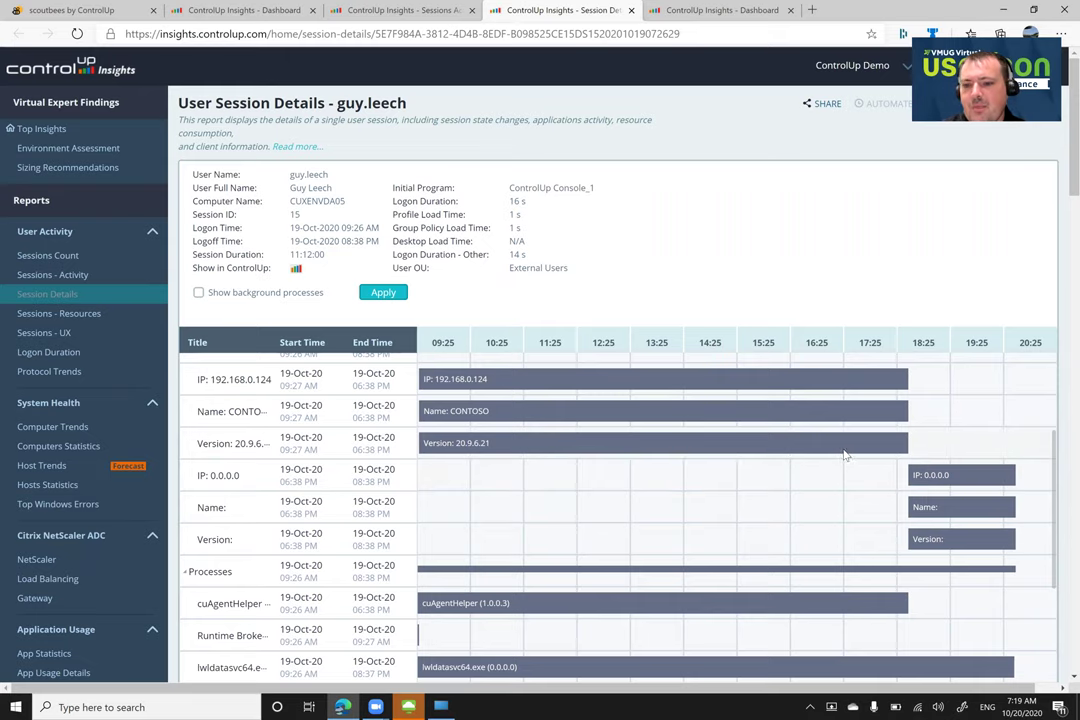
scroll(846, 452, "down", 3)
scroll(846, 456, "down", 7)
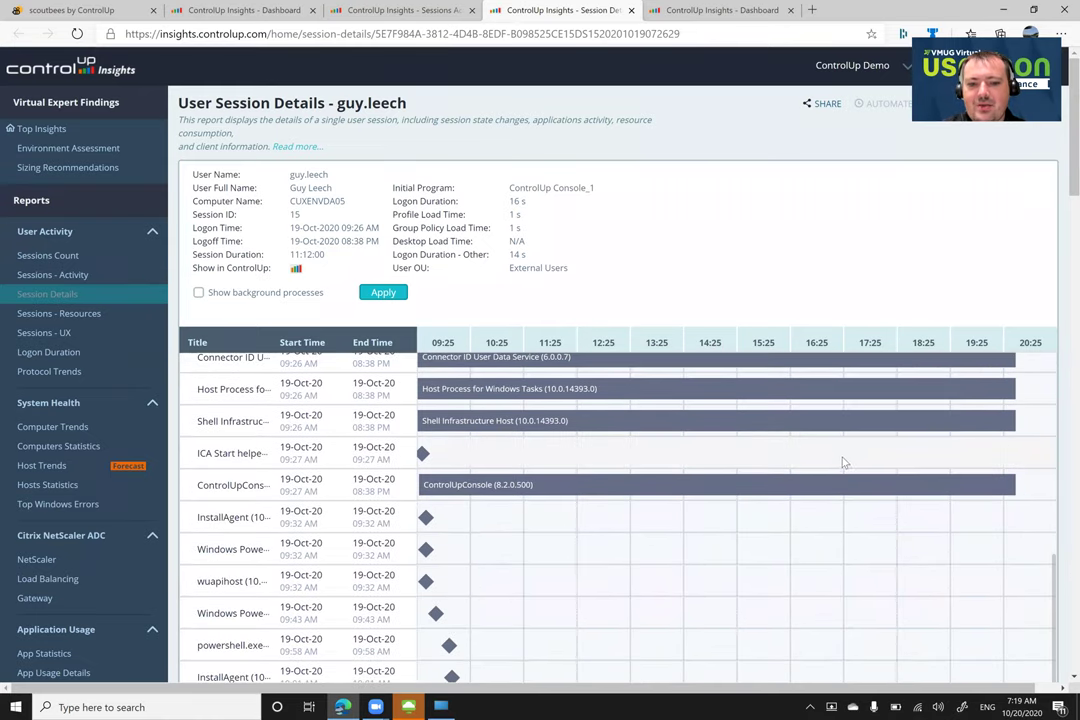
scroll(845, 461, "down", 6)
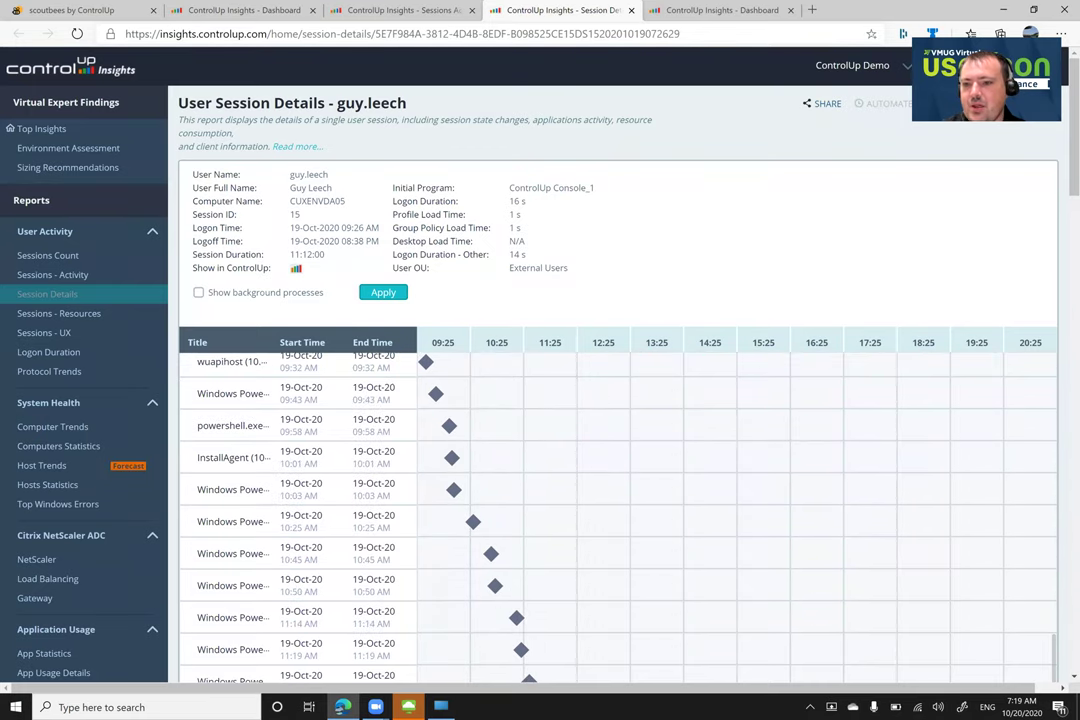
scroll(758, 353, "down", 6)
scroll(440, 403, "up", 1)
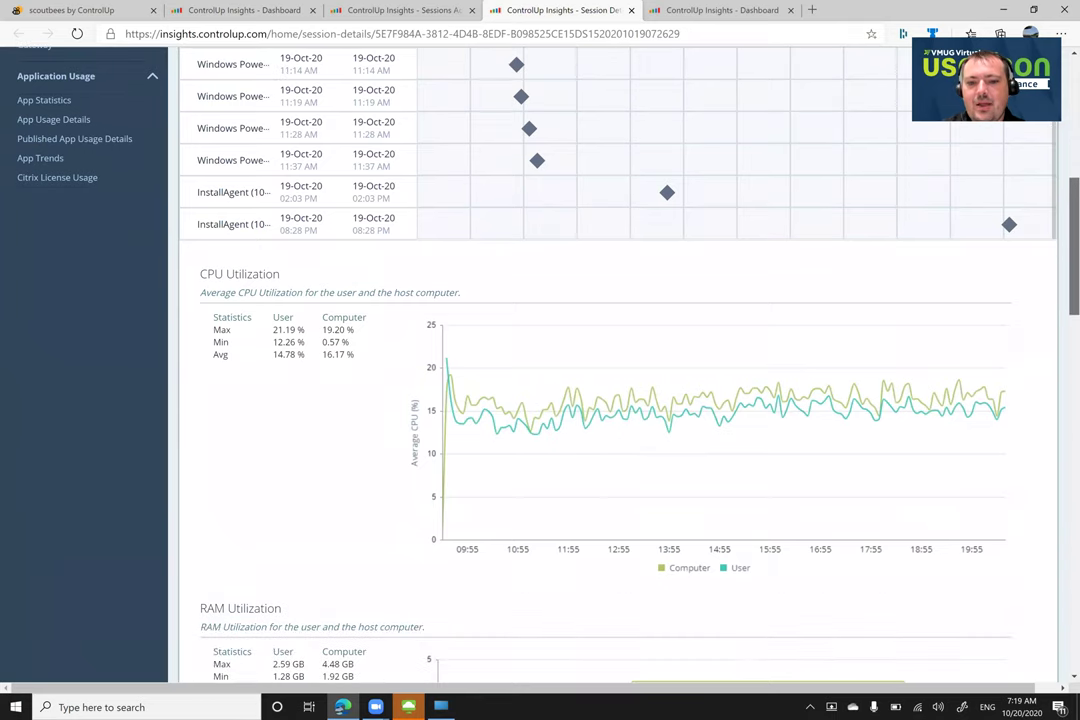
mouse_move(445, 401)
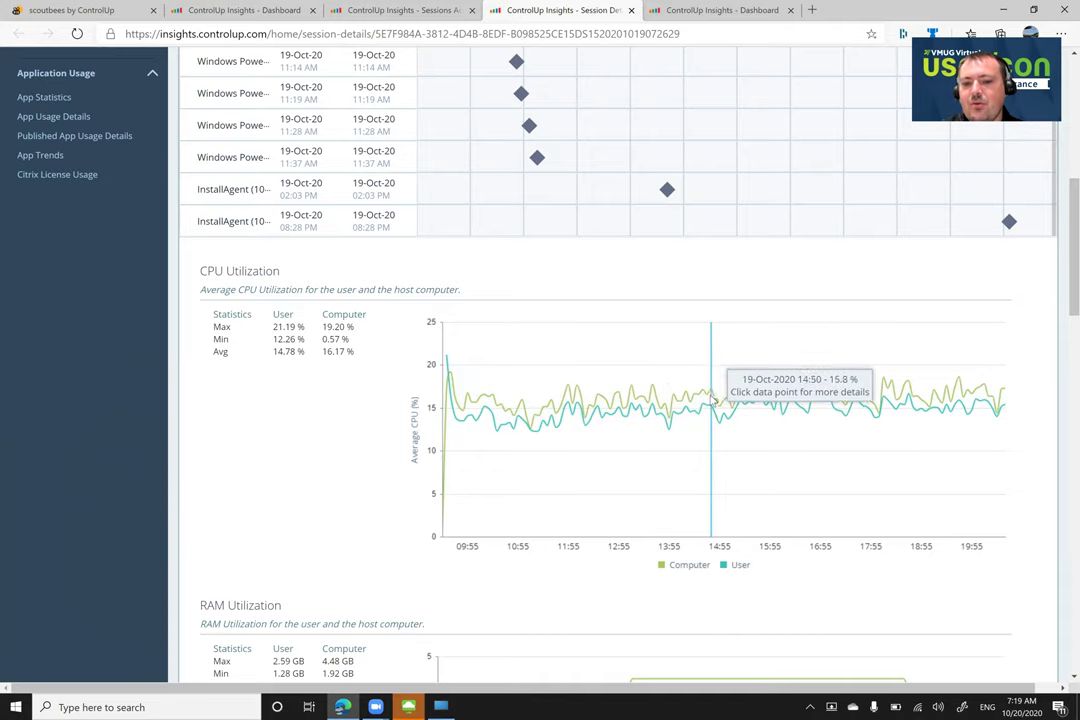
scroll(655, 403, "down", 3)
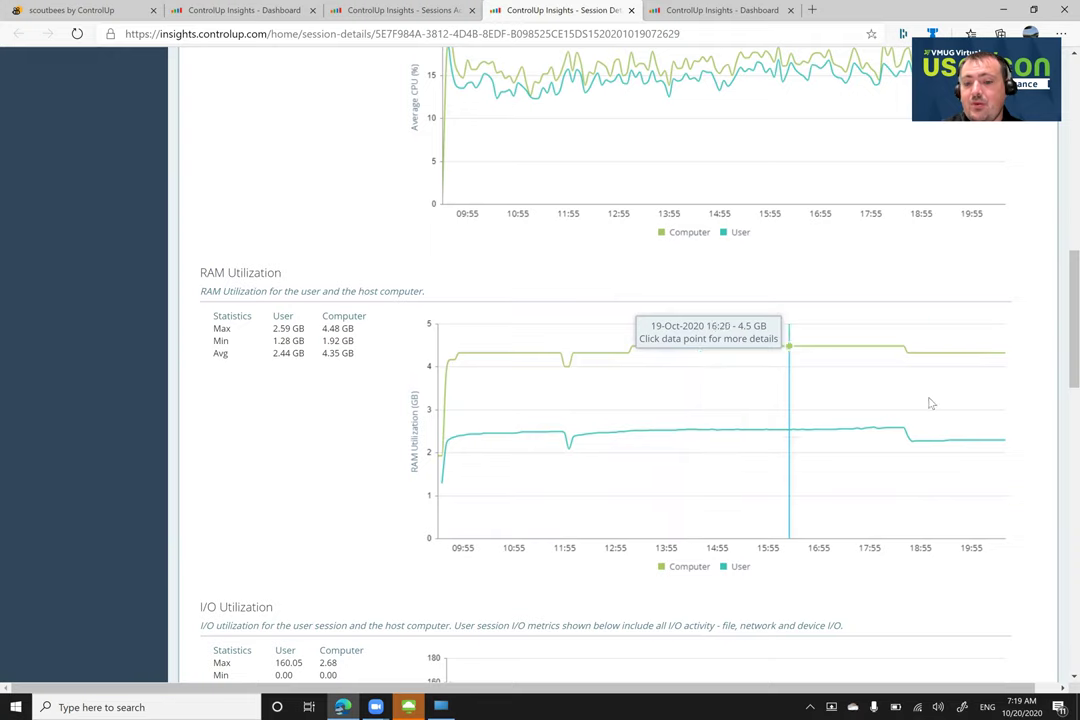
scroll(1055, 448, "down", 5)
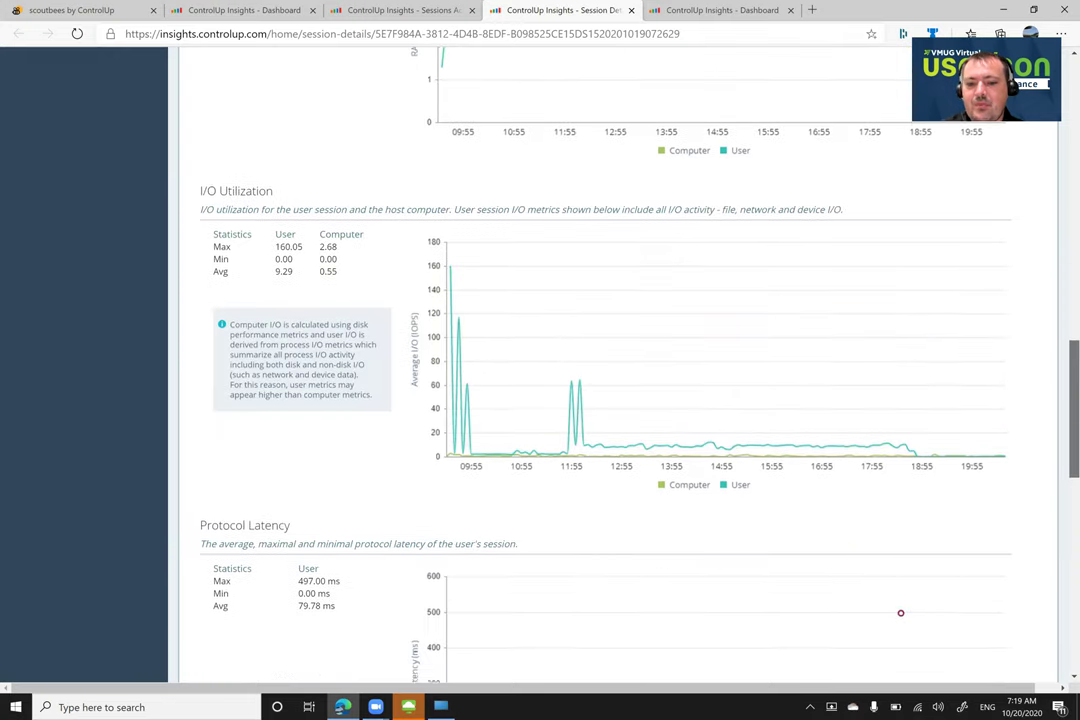
scroll(1055, 448, "down", 3)
scroll(1055, 454, "up", 15)
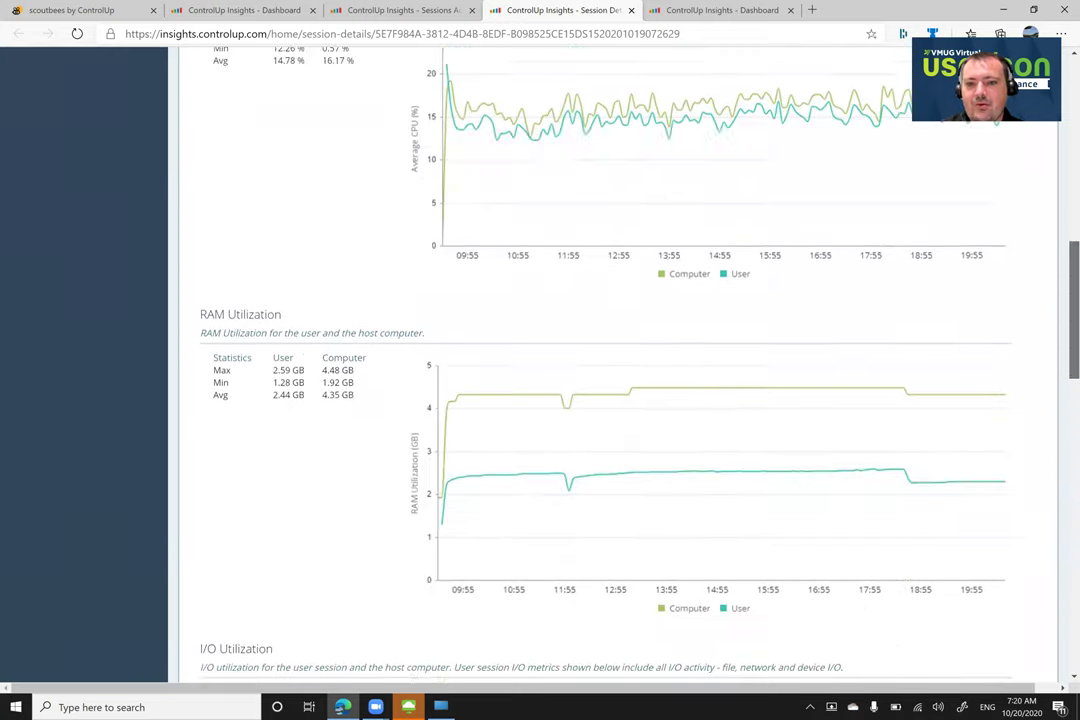
scroll(803, 480, "down", 1)
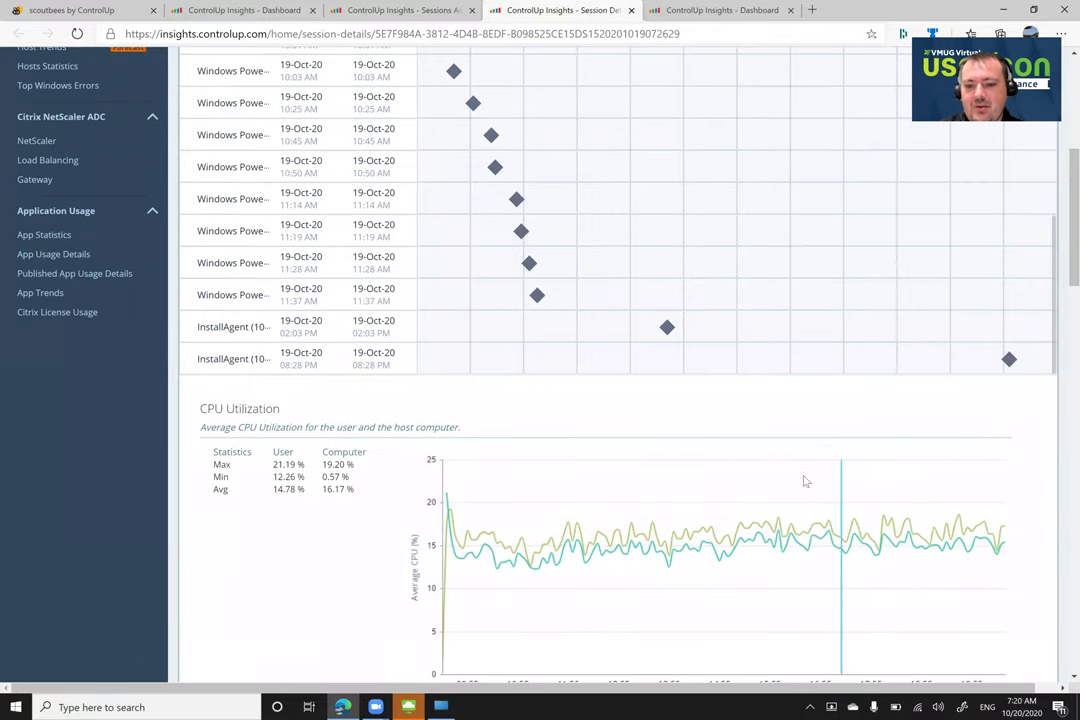
left_click(779, 520)
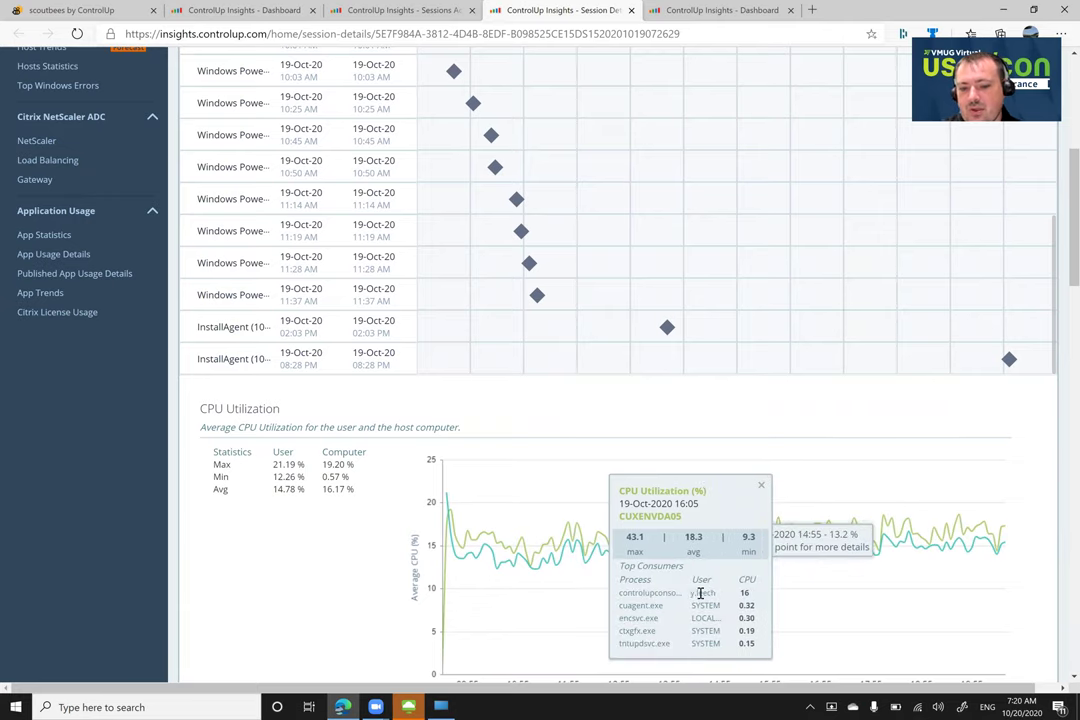
left_click(758, 485)
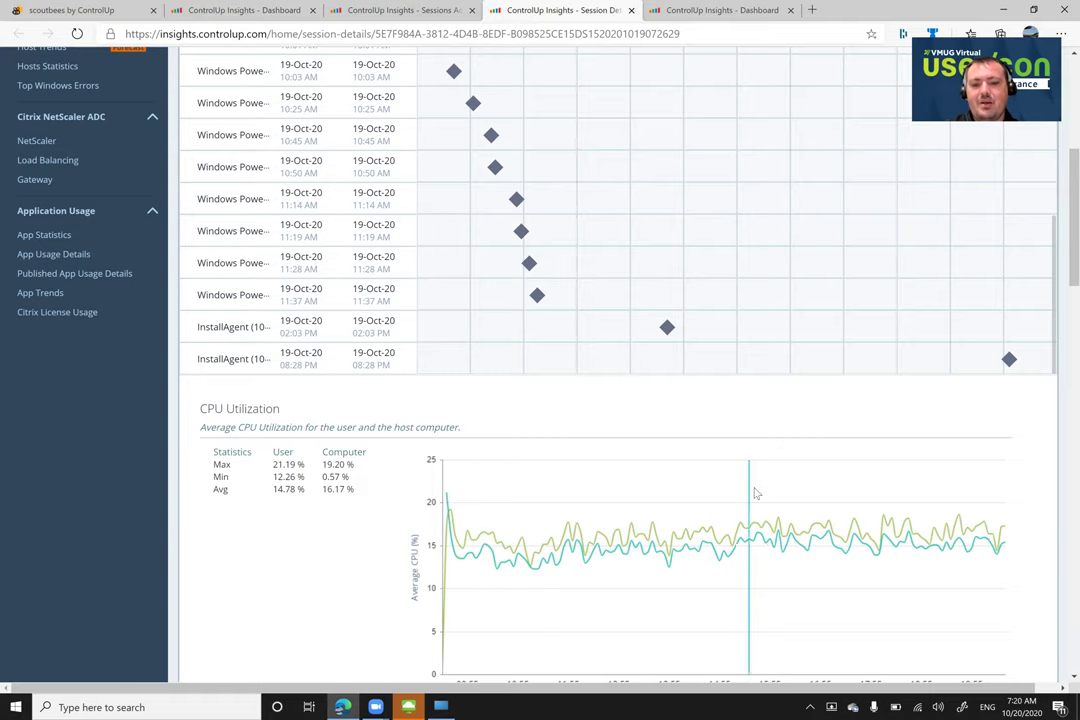
scroll(740, 490, "down", 4)
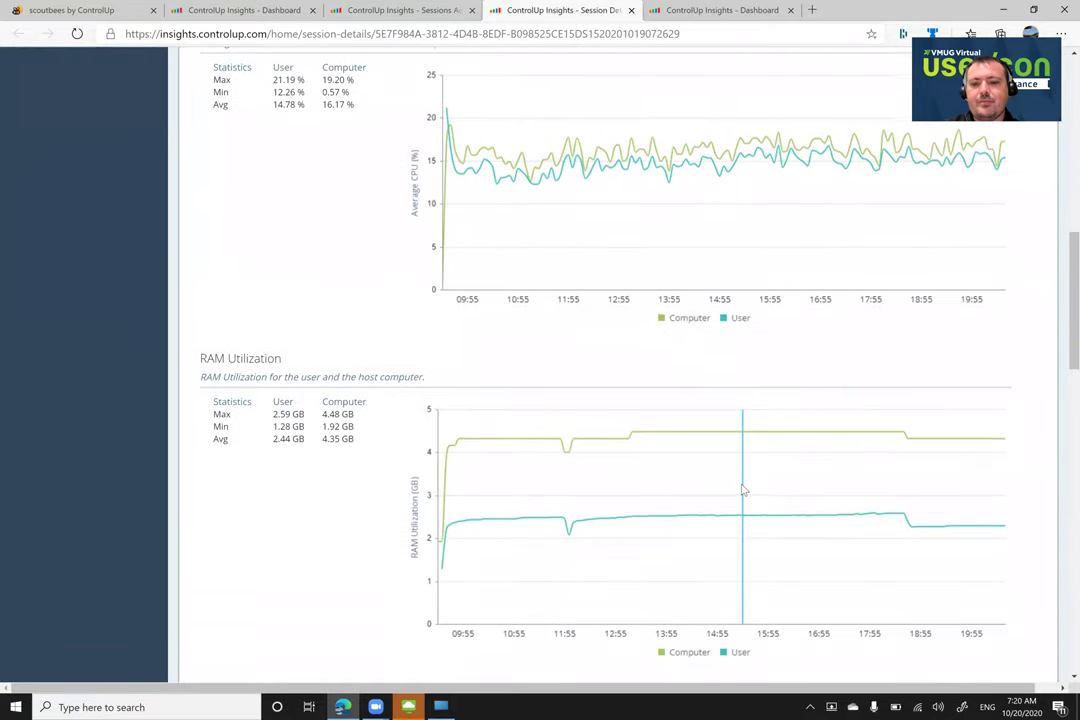
Read Protocol Latency (497 ms max, 79.78 ms average) and Protocol Bandwidth (0.034 Mbps average) values
scroll(743, 490, "down", 1)
scroll(743, 491, "down", 5)
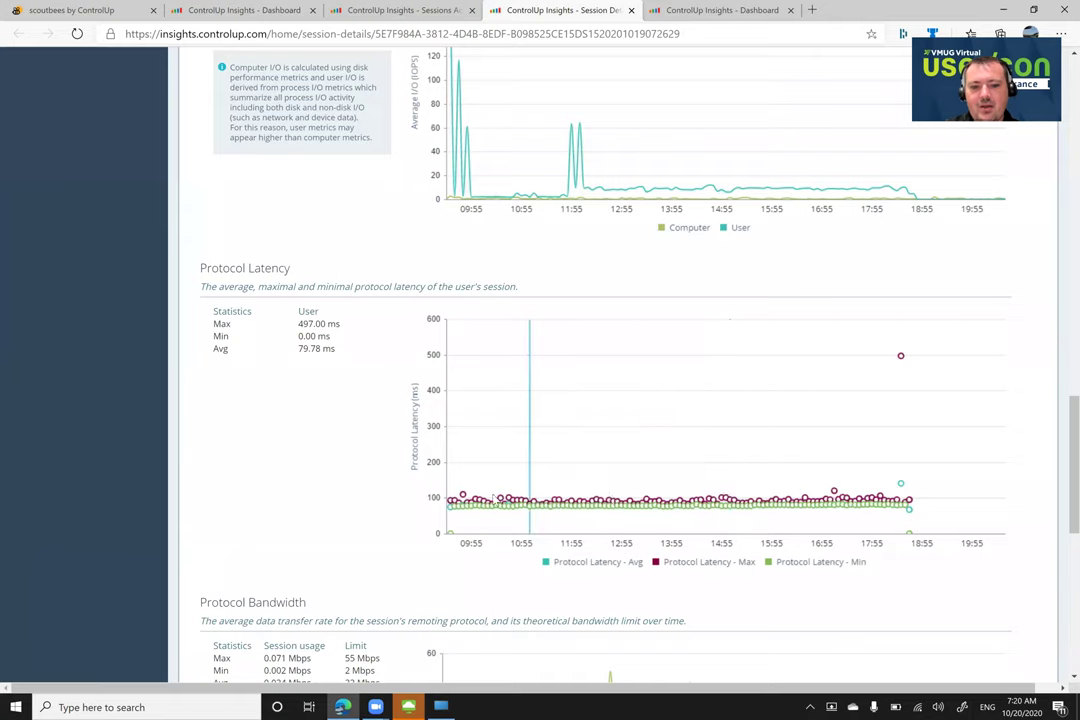
mouse_move(485, 505)
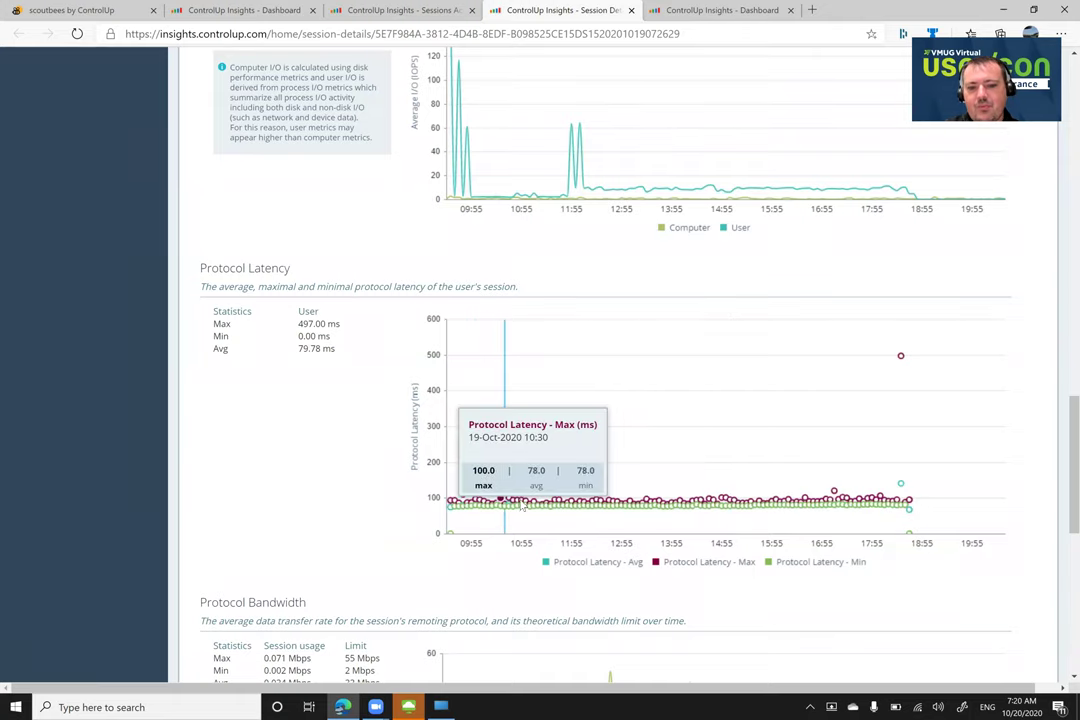
mouse_move(900, 367)
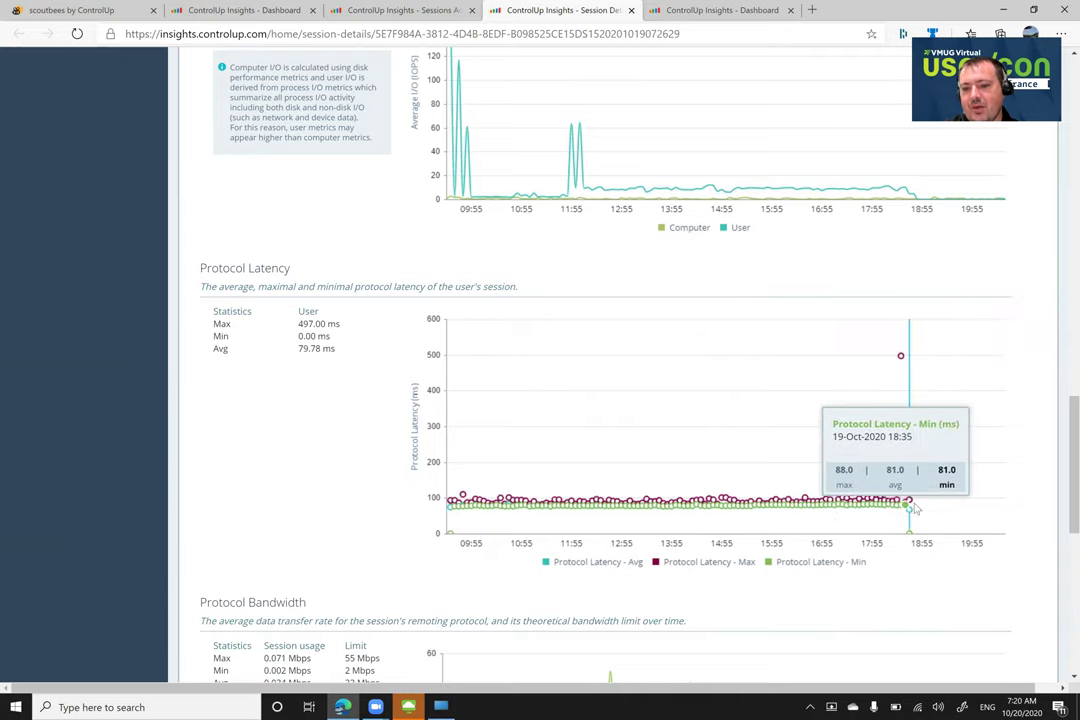
scroll(803, 520, "down", 3)
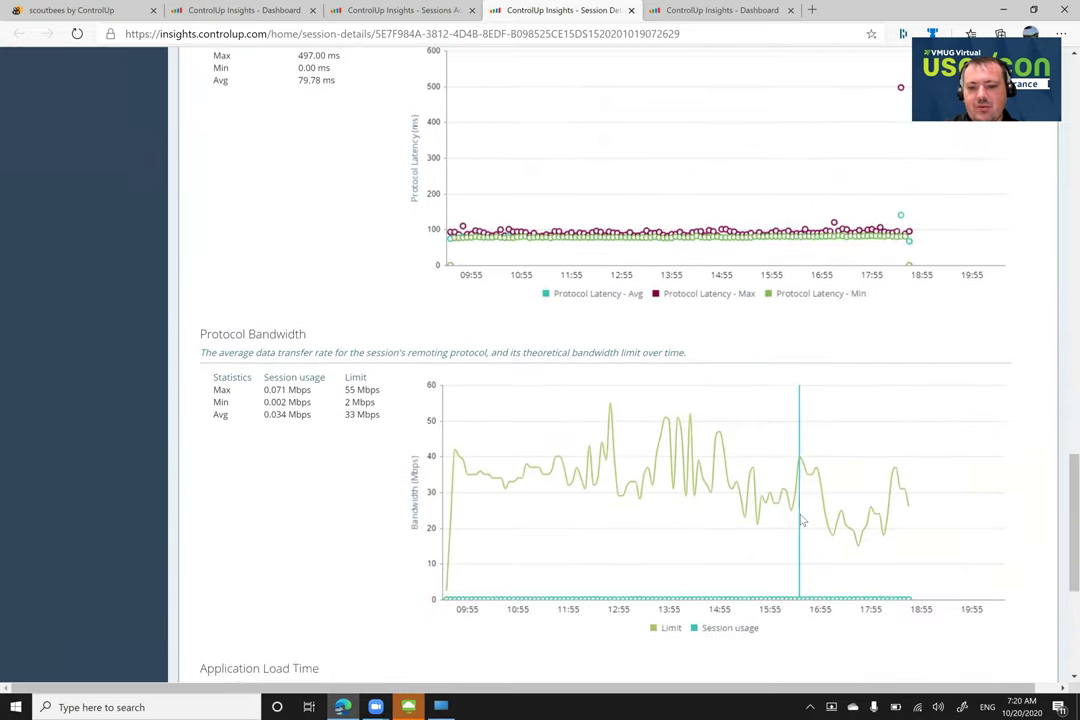
mouse_move(485, 474)
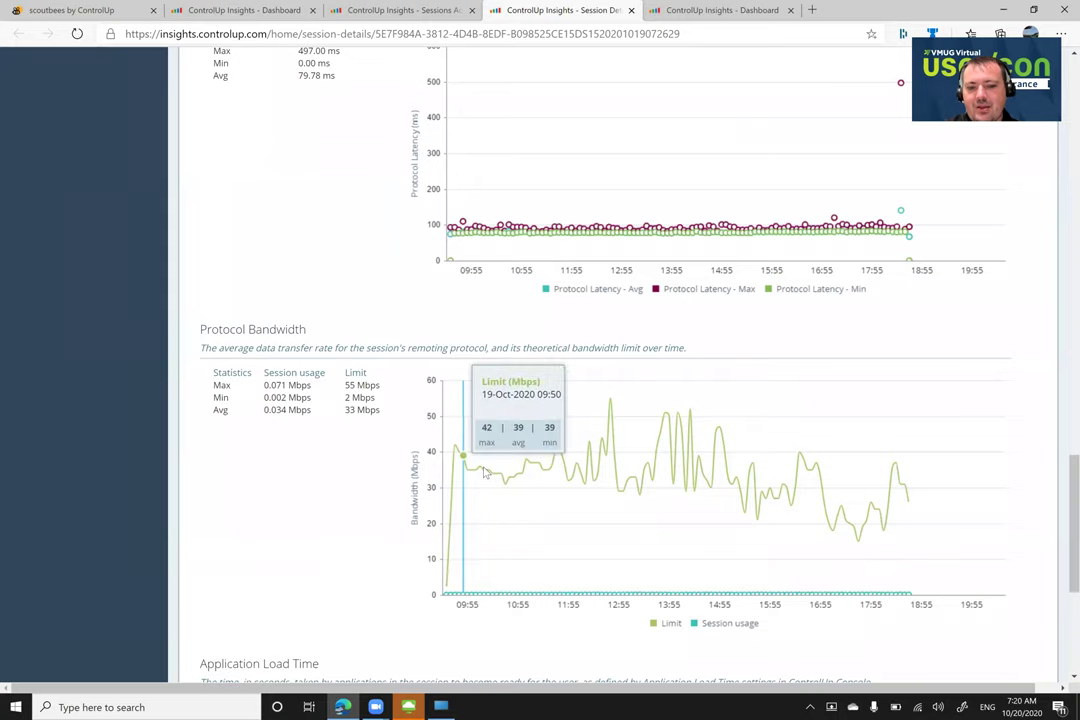
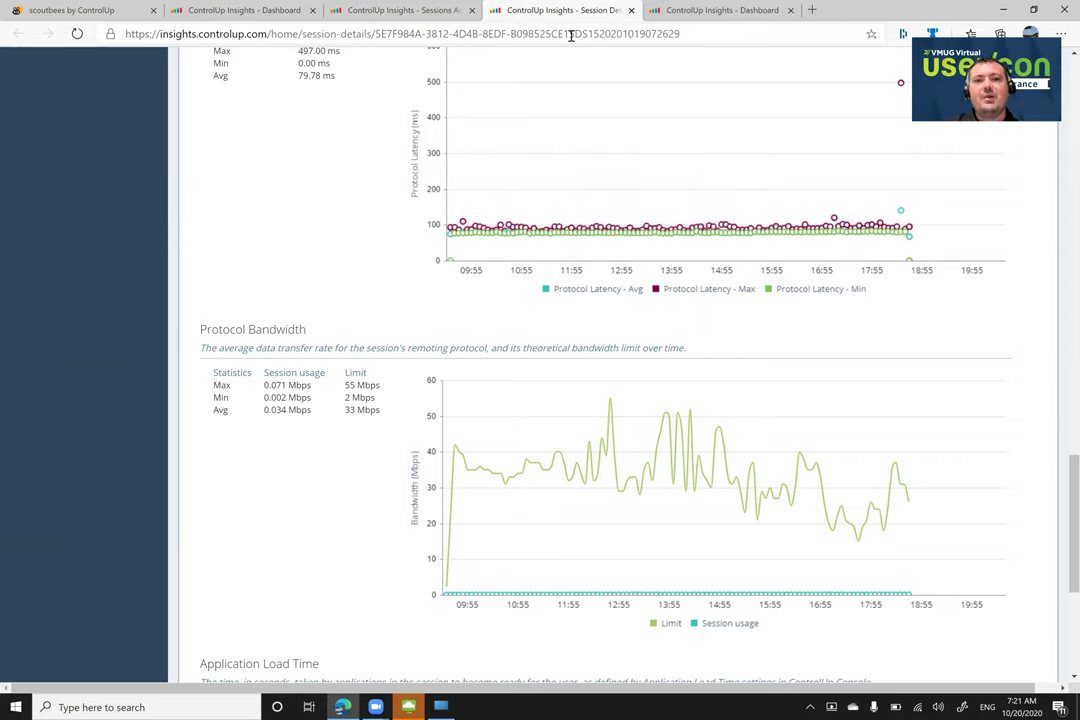
Close the Insights dashboard, User Sessions Activity, Session Details and remaining Insights tabs
left_click(272, 13)
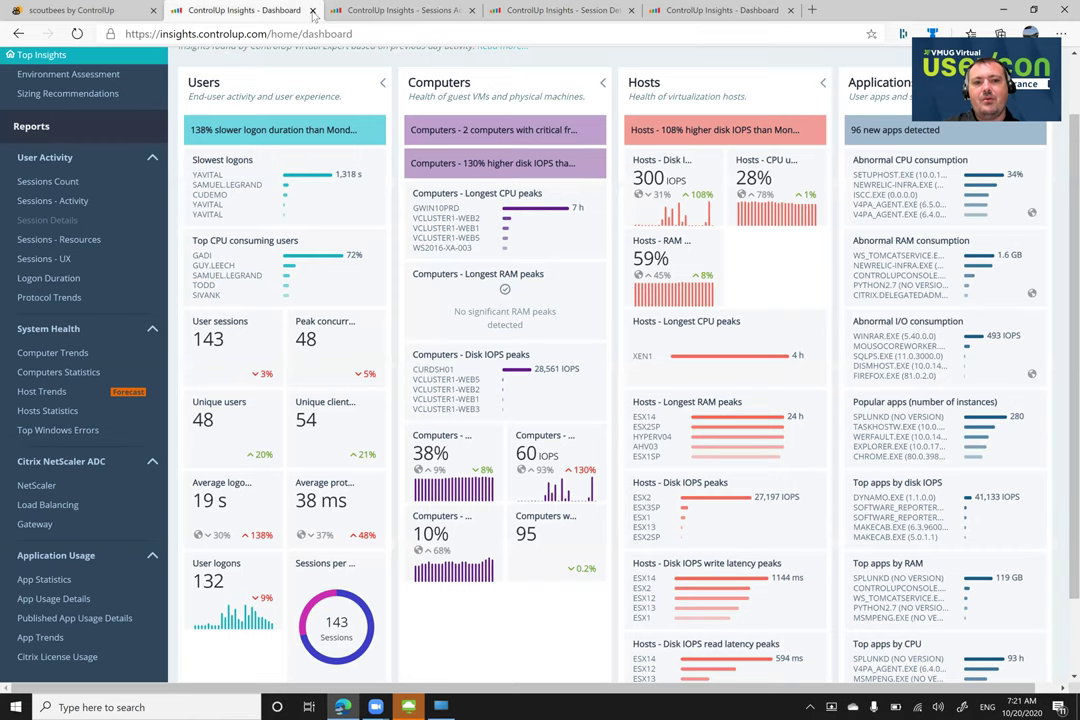
left_click(312, 10)
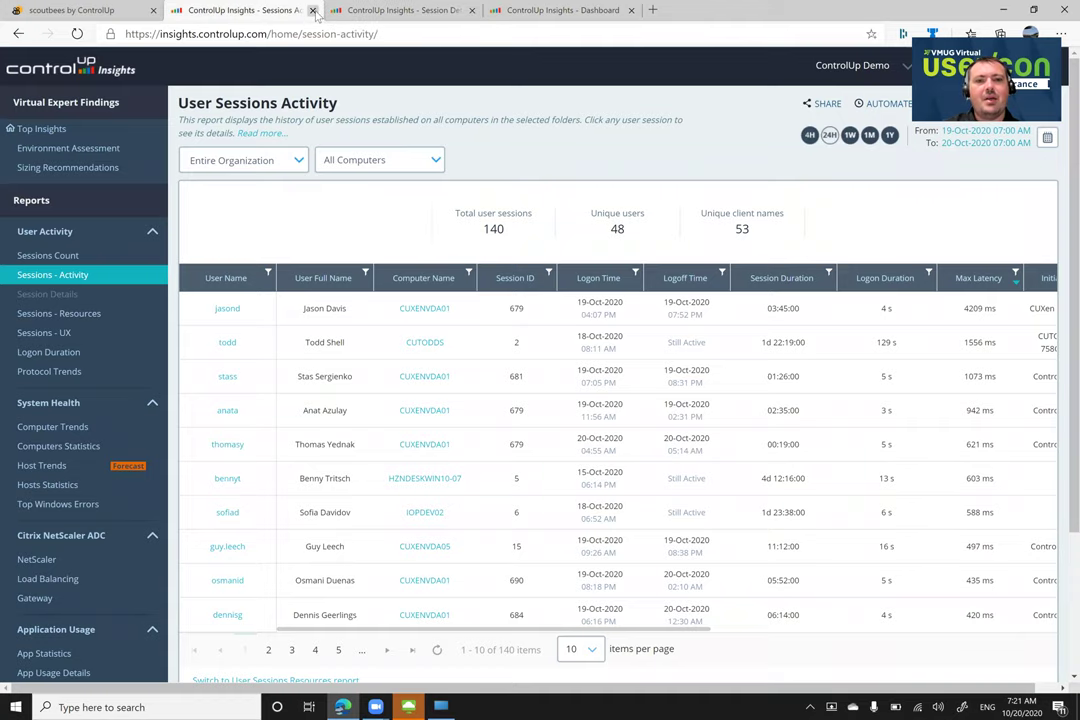
left_click(312, 10)
left_click(312, 10)
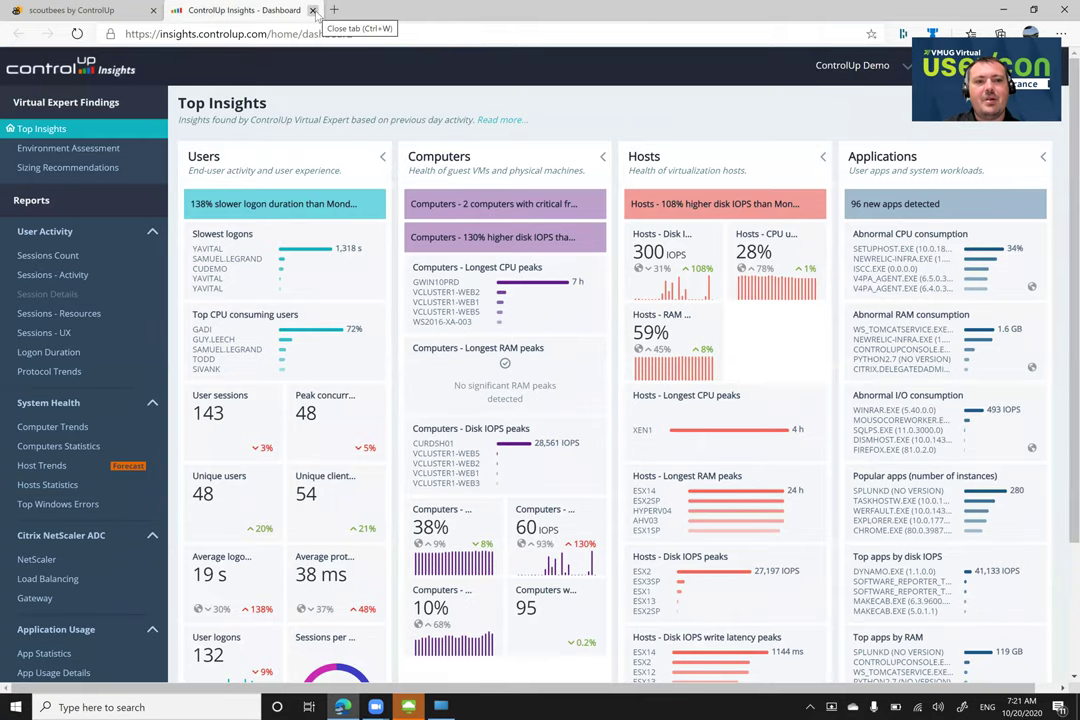
left_click(312, 10)
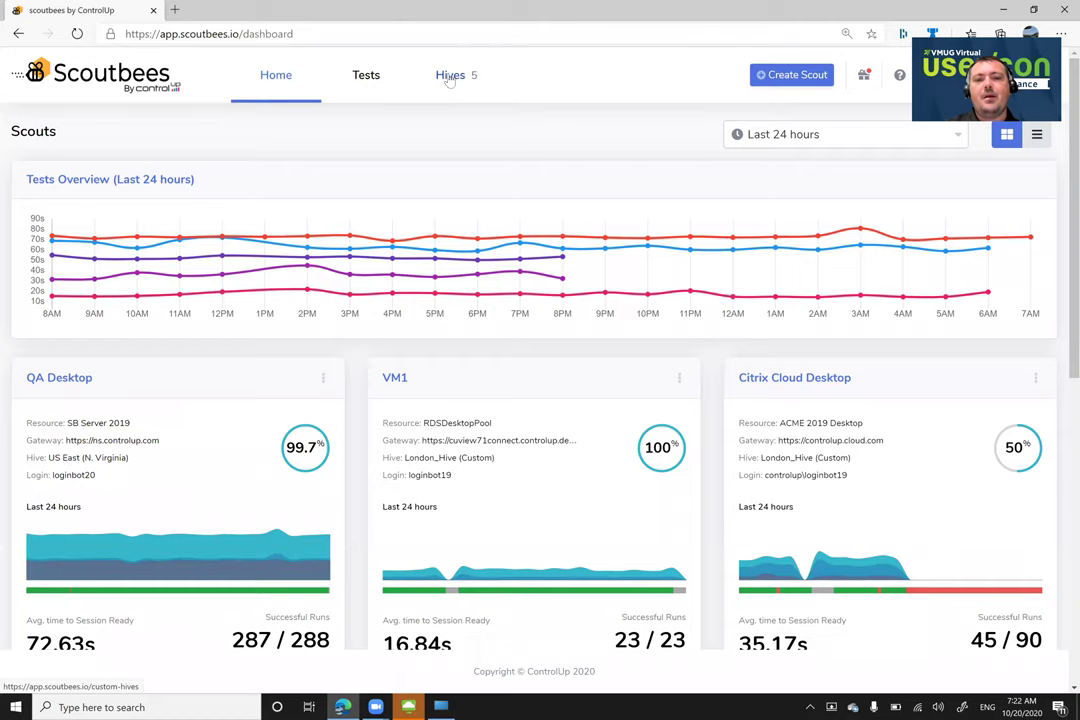
Review the five custom hives' connection status, then start an Add New Scout form
left_click(450, 77)
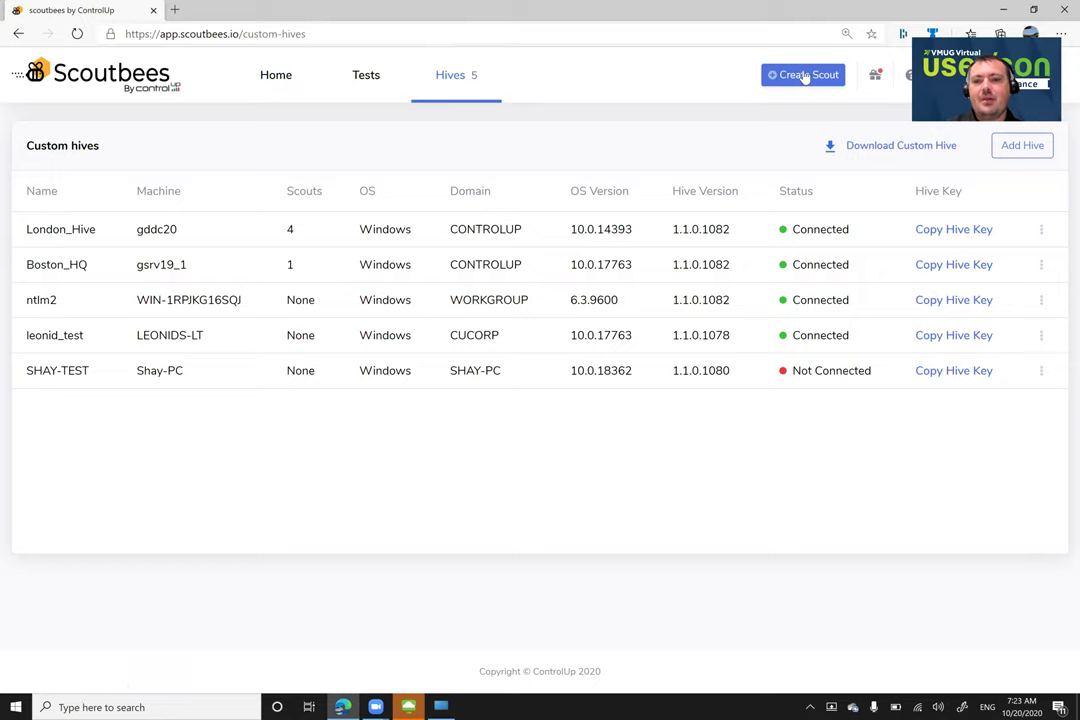
left_click(805, 78)
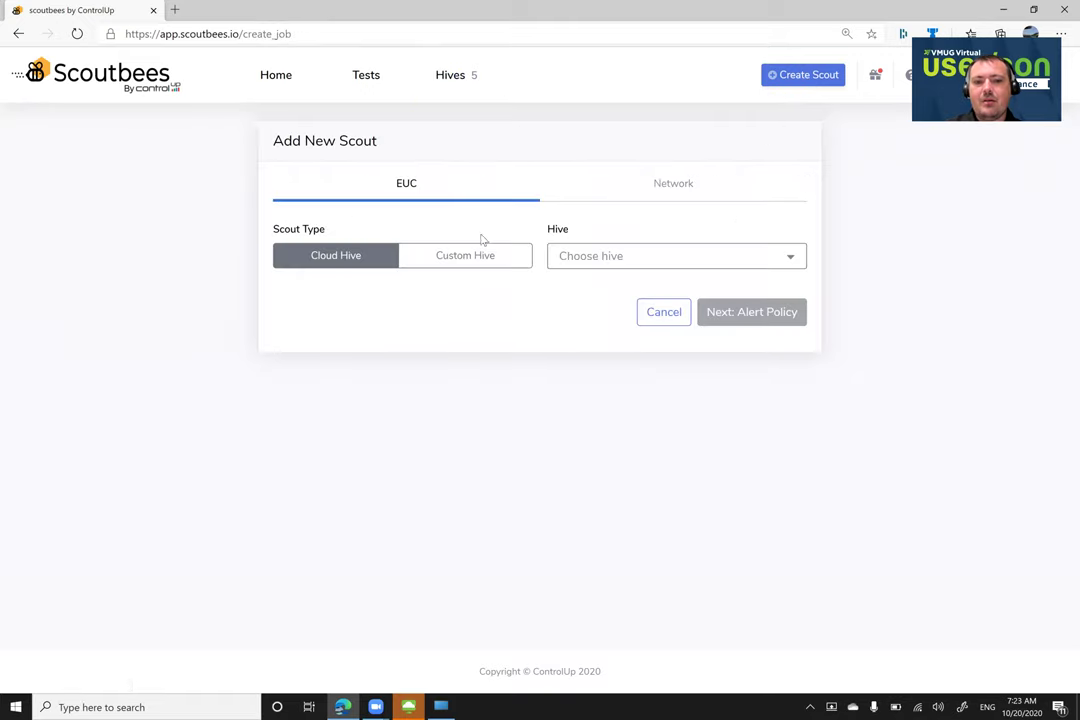
Draft a Custom Hive scout on London_Hive with a VMware Horizon Connection Server / UAG gateway, then go Home unsaved
left_click(480, 259)
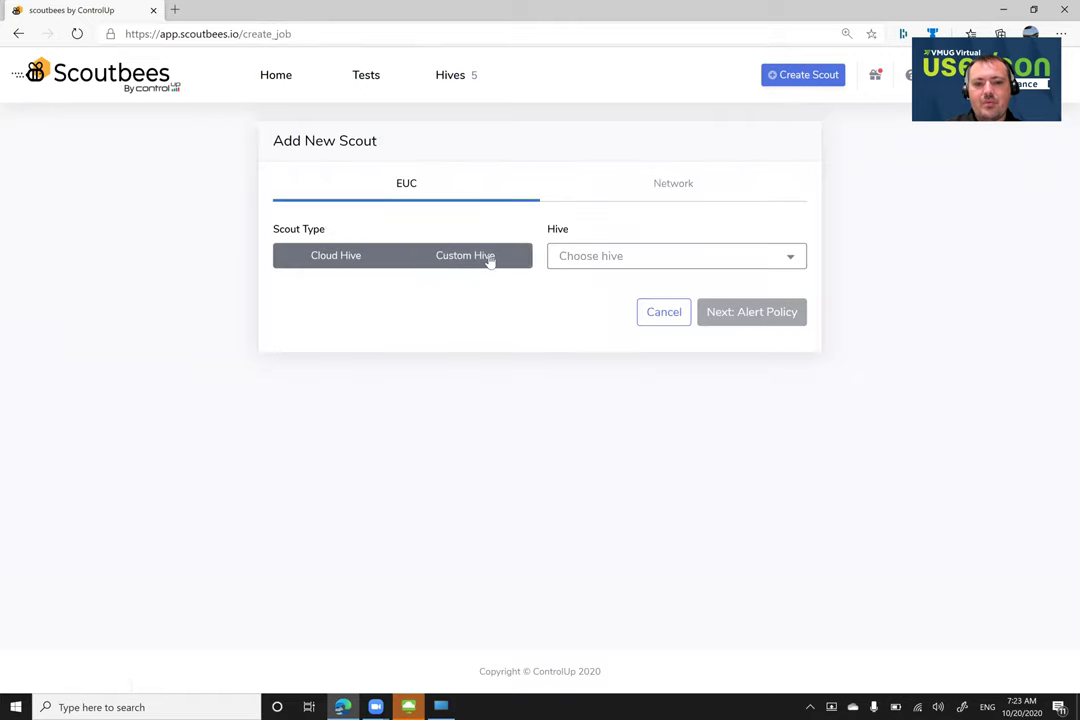
left_click(629, 259)
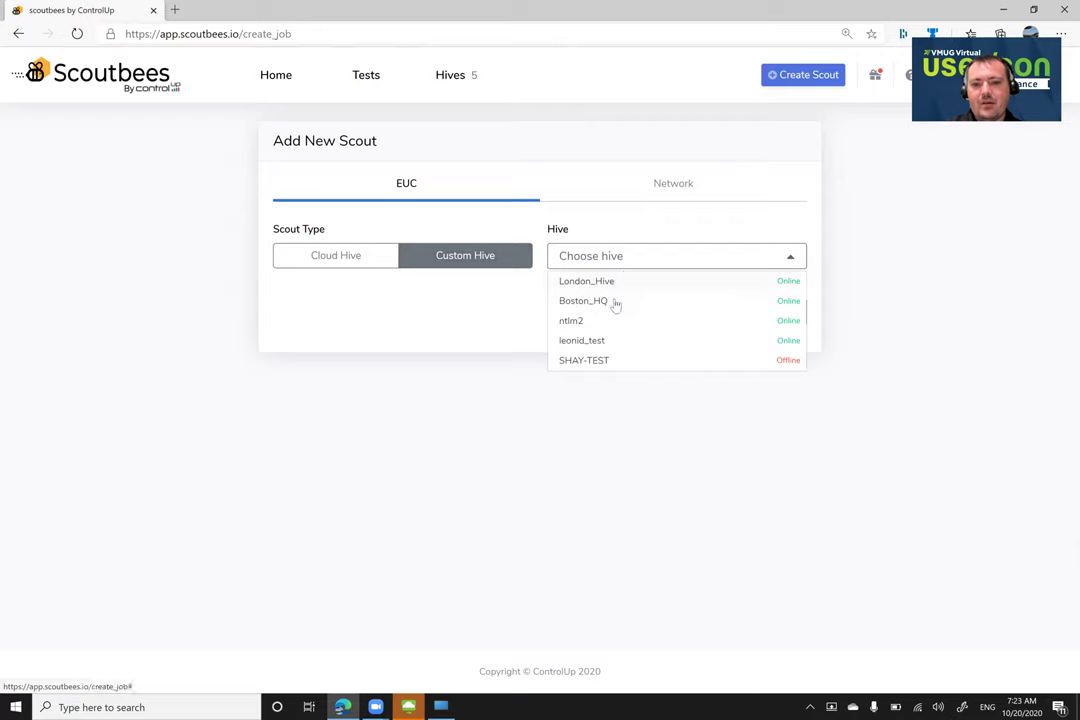
left_click(617, 283)
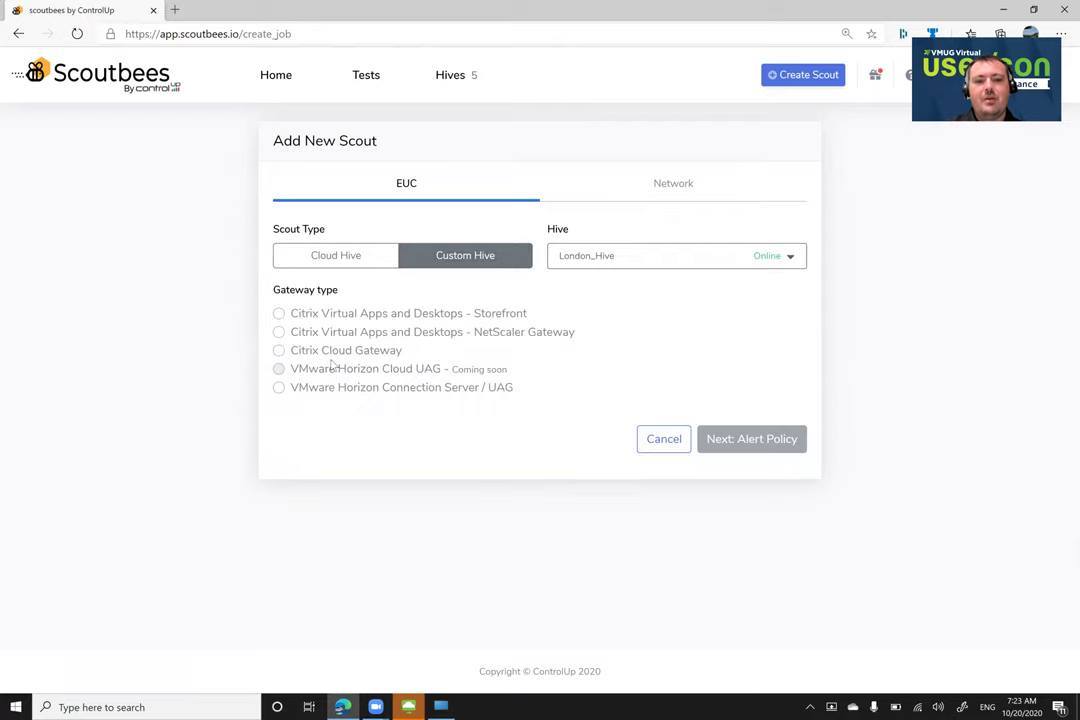
left_click(280, 389)
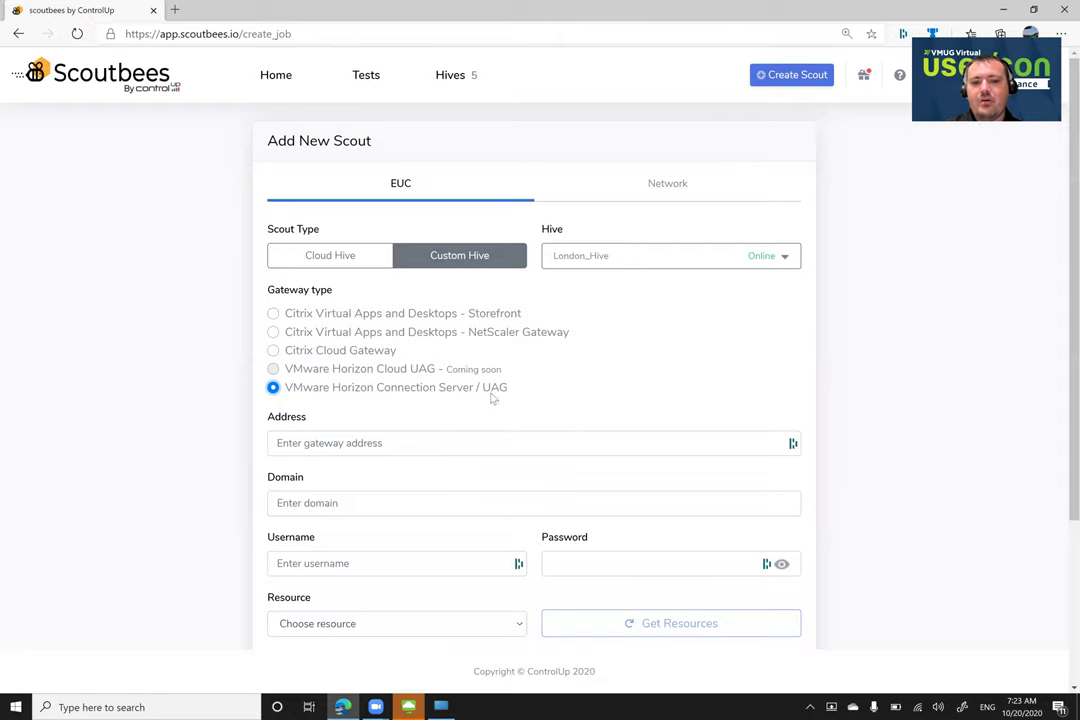
left_click(451, 444)
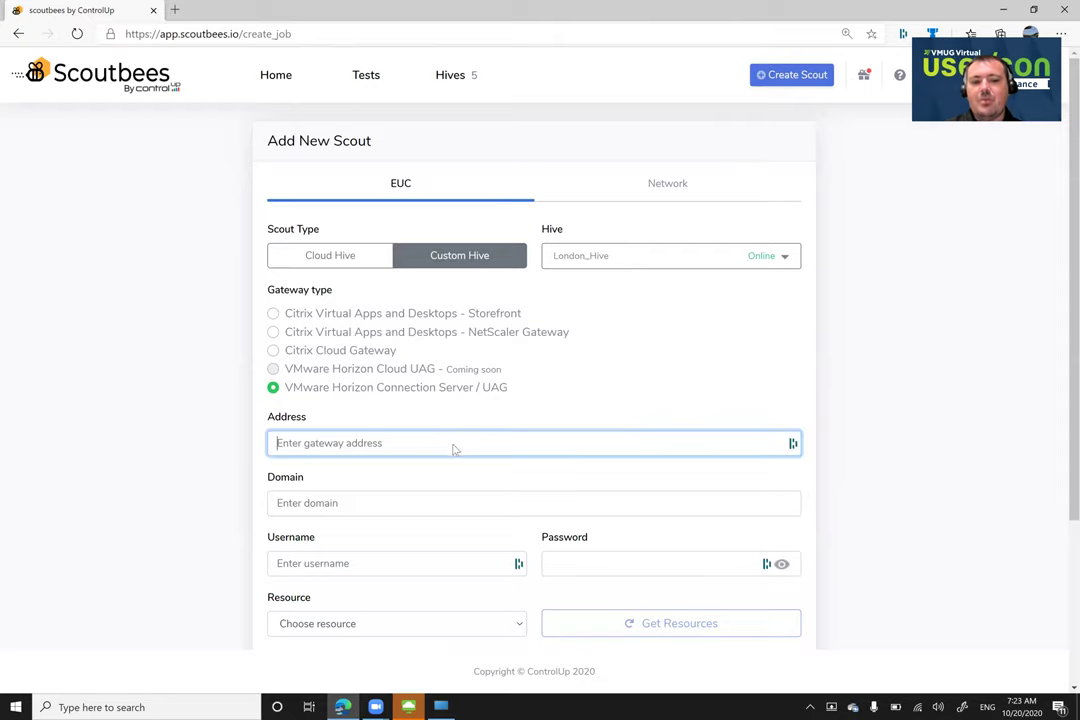
left_click(614, 426)
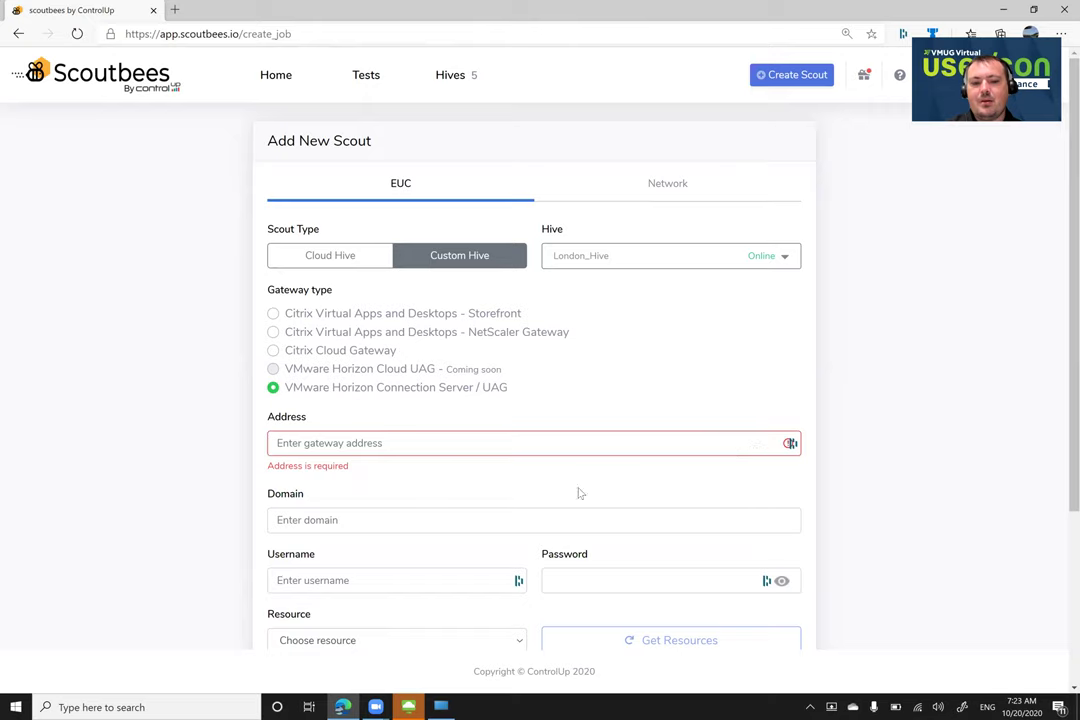
scroll(206, 521, "down", 2)
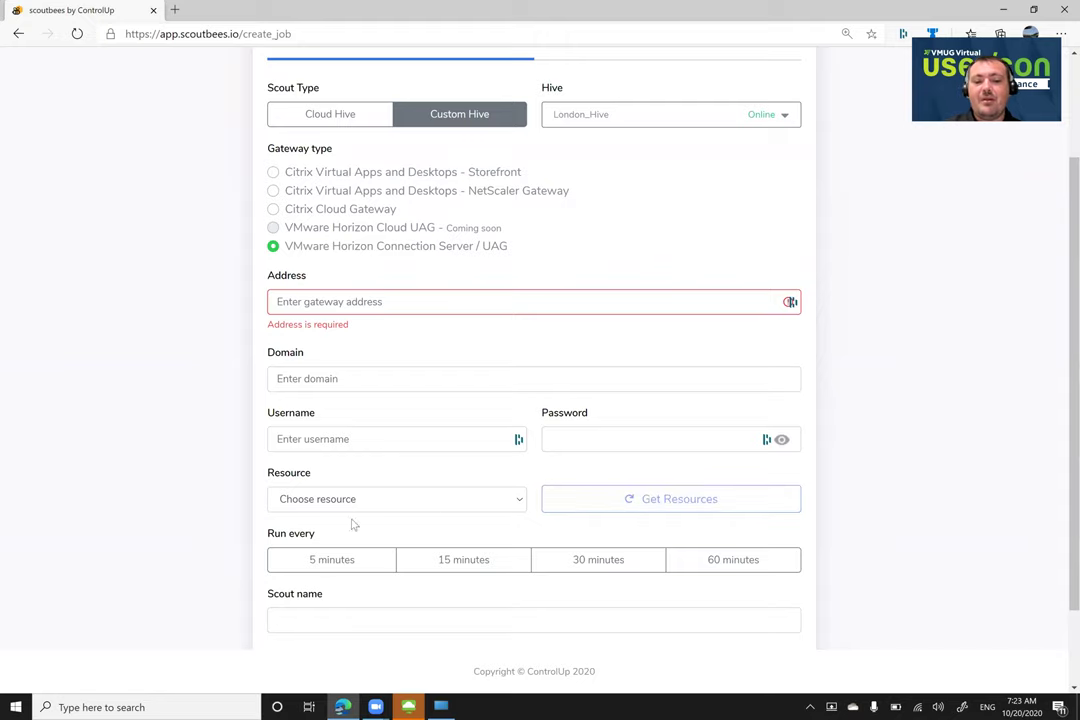
left_click(303, 567)
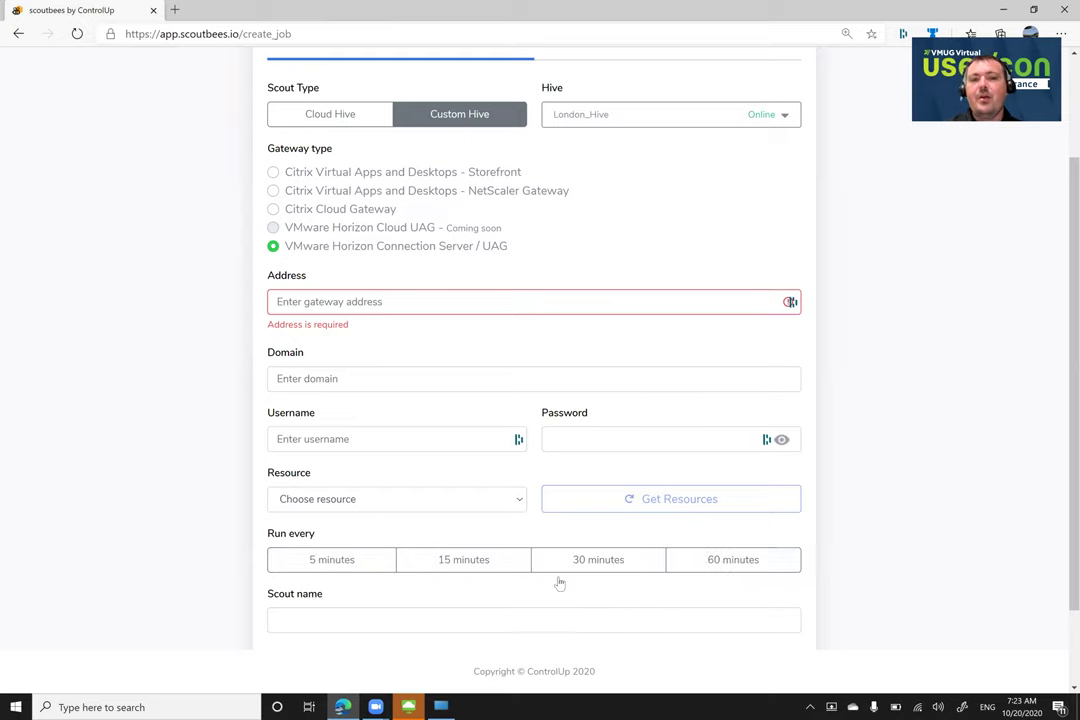
scroll(548, 576, "up", 2)
left_click(272, 77)
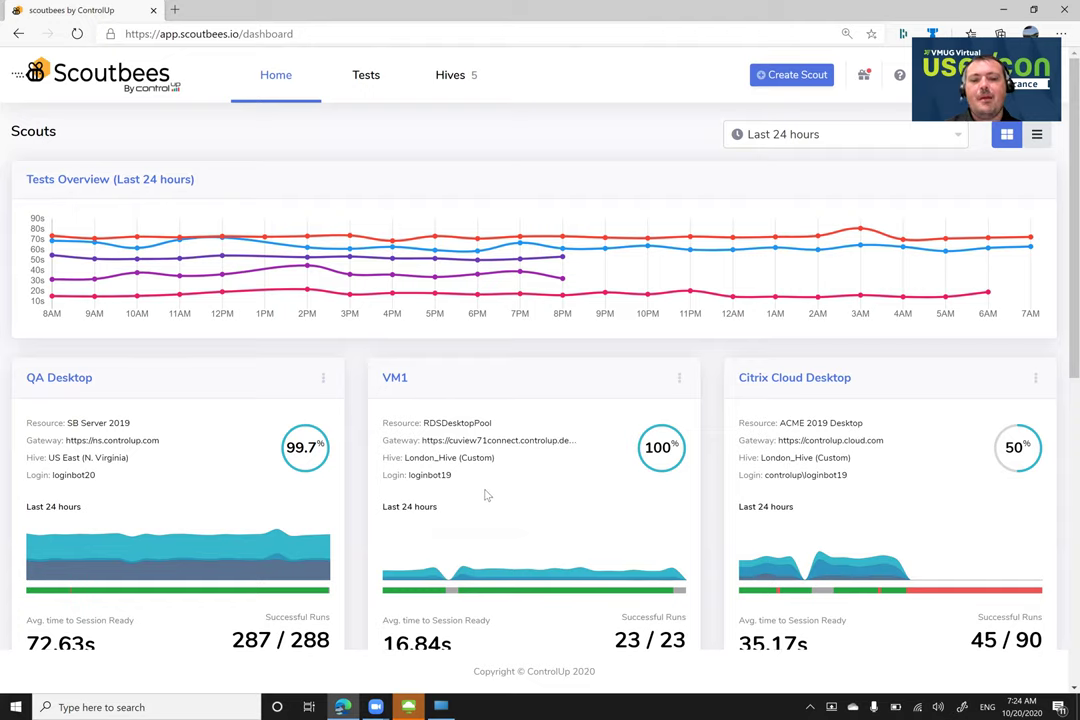
left_click(393, 378)
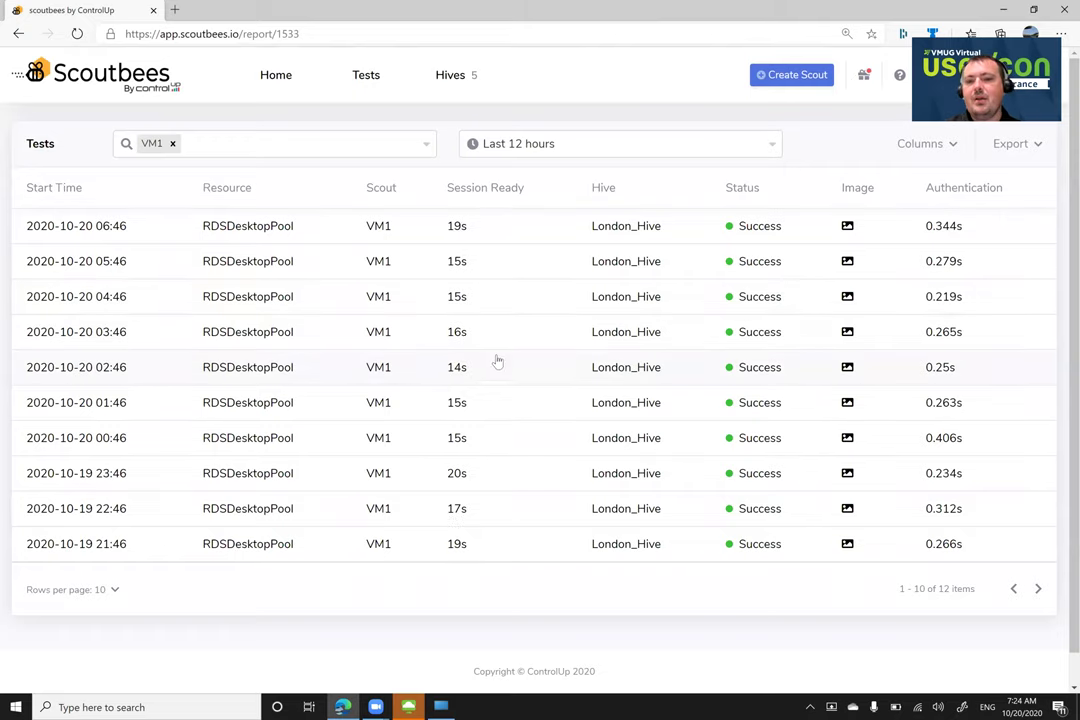
left_click(760, 226)
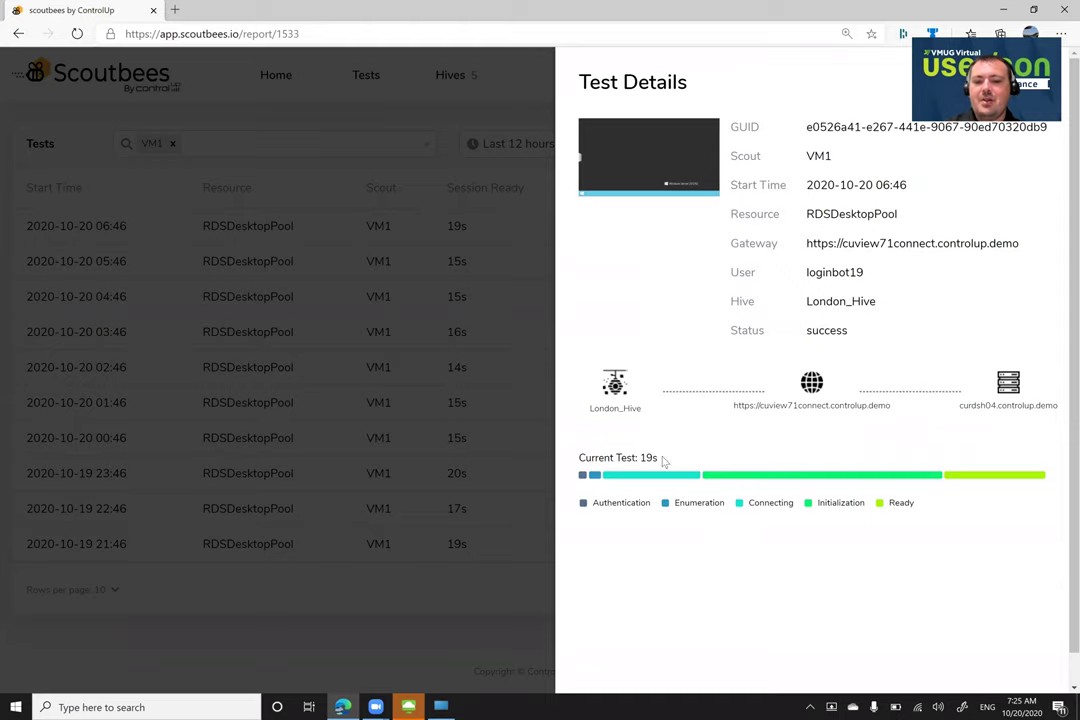
Inspect the 19s run's breakdown: authentication, enumeration, connecting, 10s initialization and 4s ready
mouse_move(582, 485)
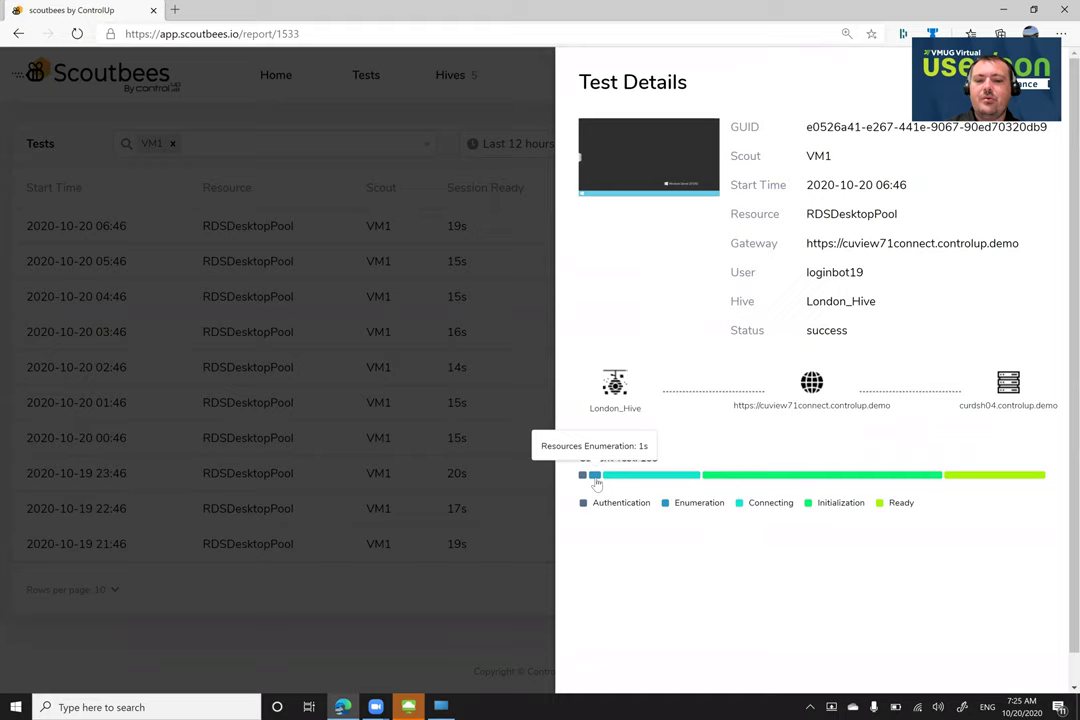
mouse_move(668, 485)
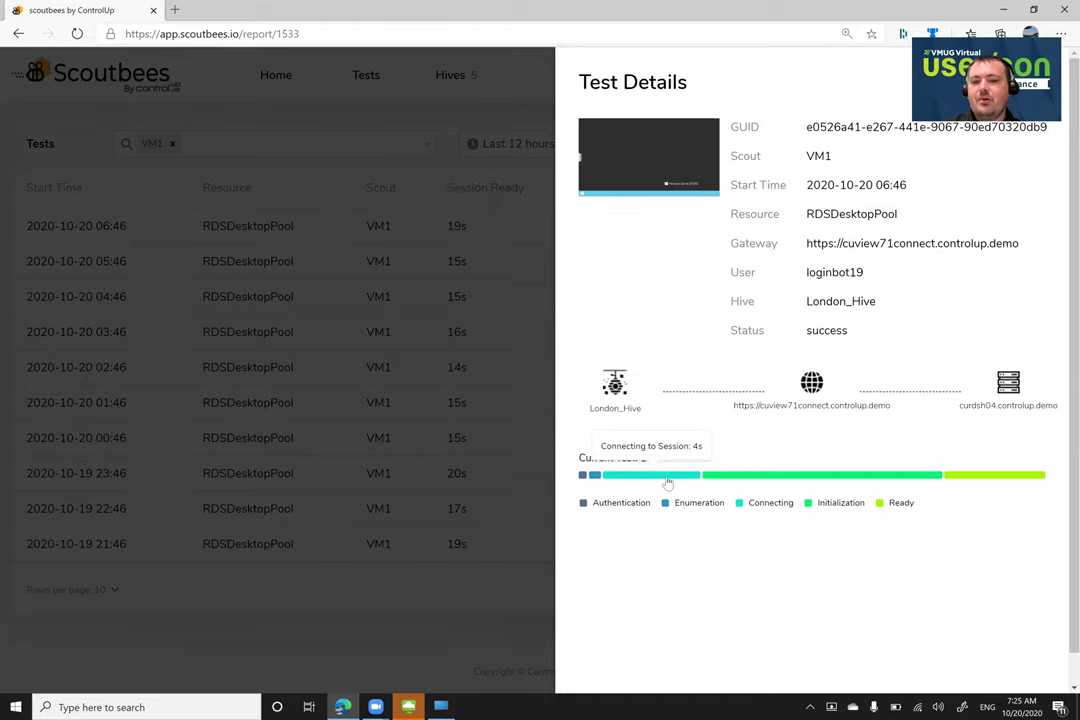
mouse_move(736, 483)
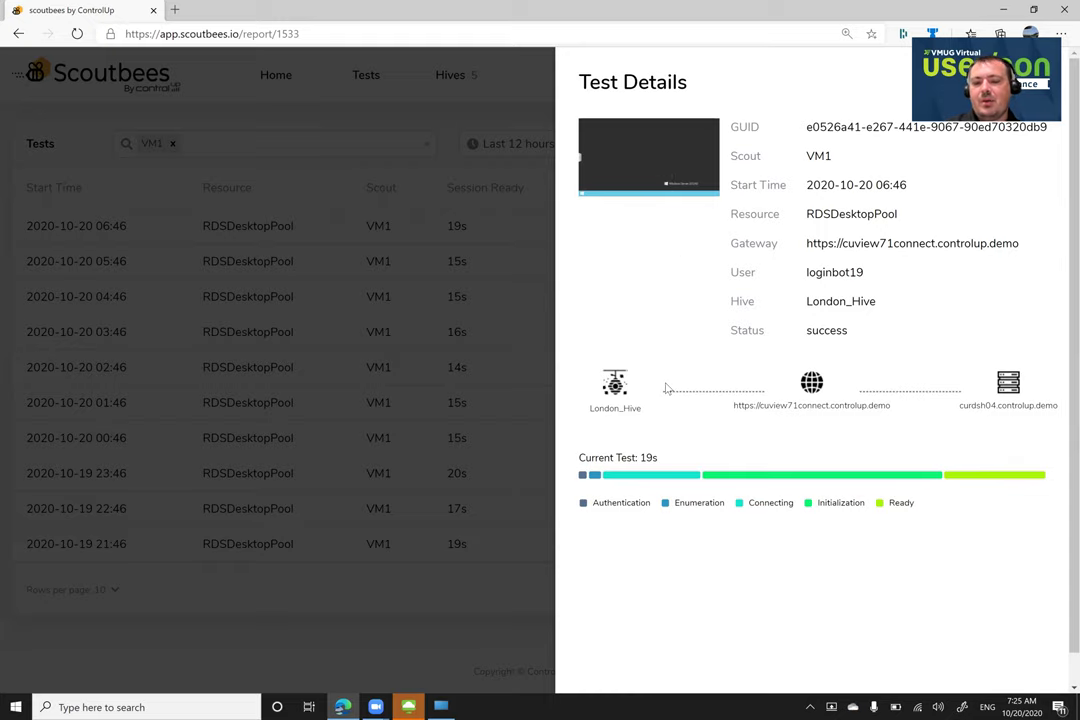
scroll(667, 388, "down", 1)
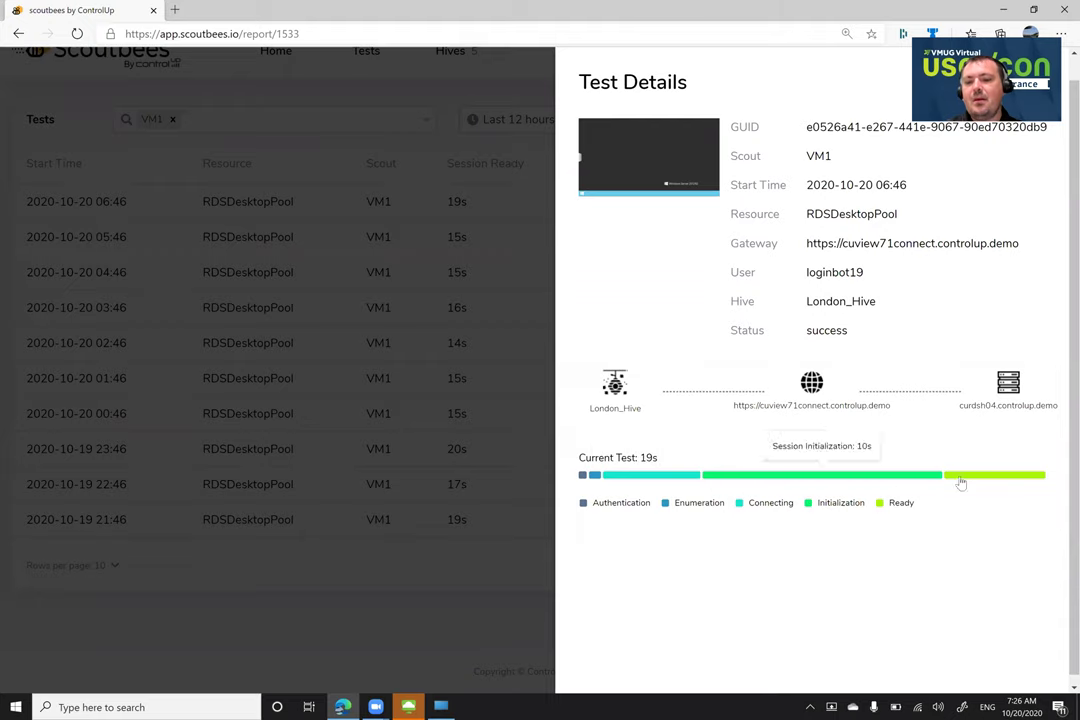
Close the test details and filter VM1's tests to Failure status with 'fail'
left_click(493, 241)
left_click(263, 125)
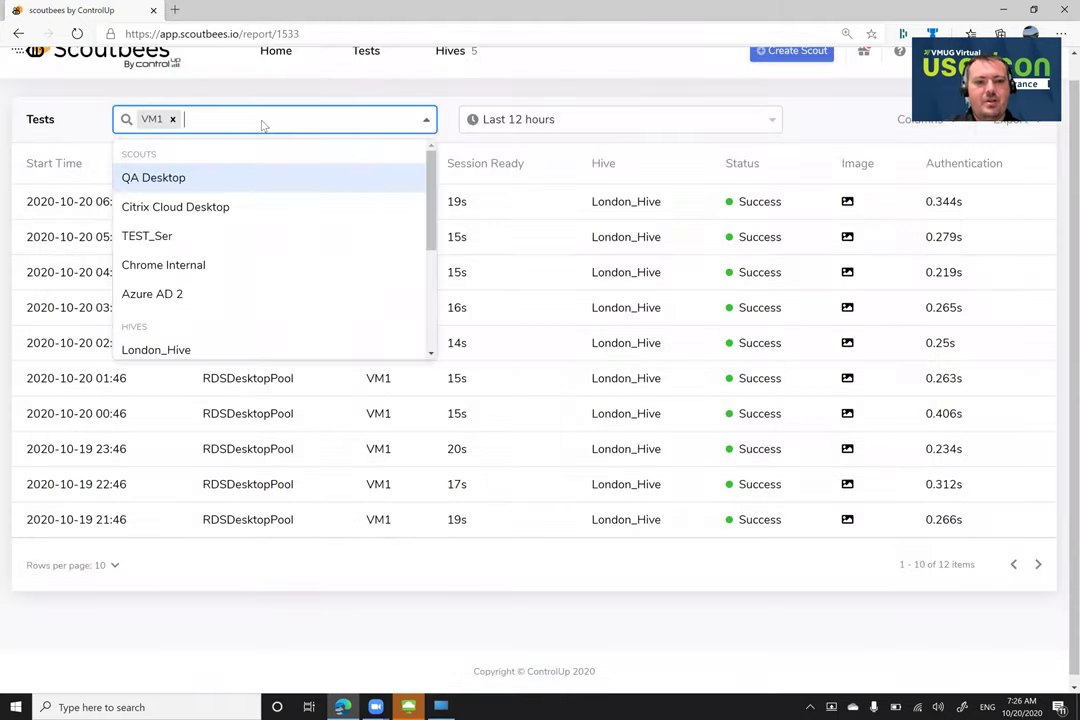
type("fail")
left_click(197, 178)
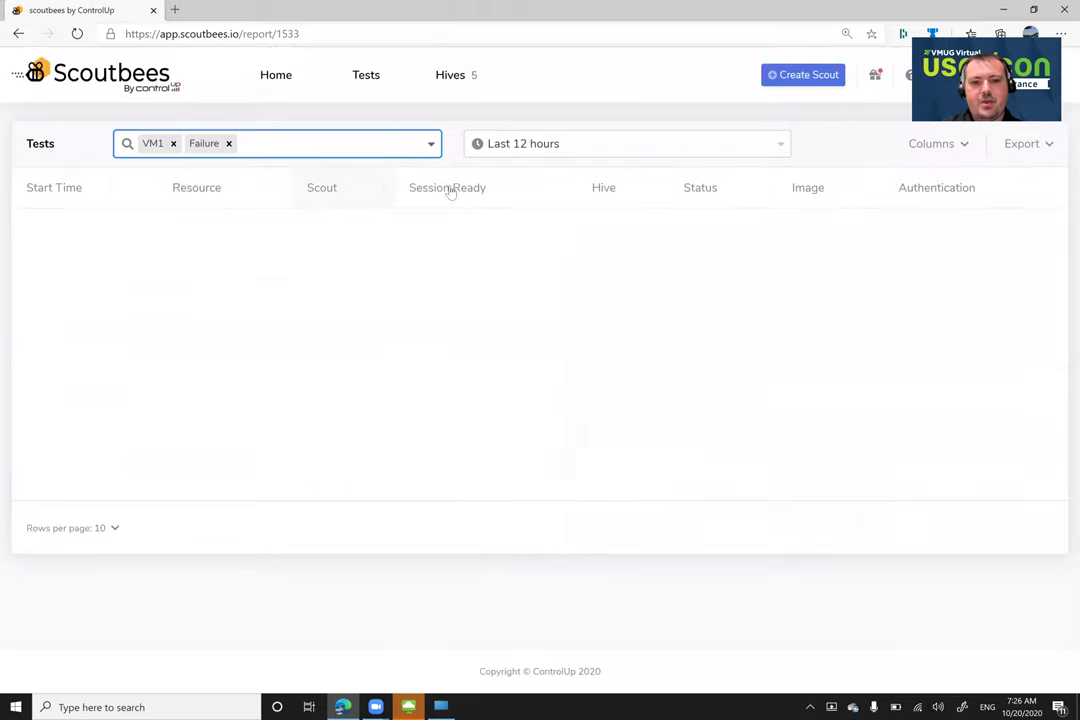
Set the test list's time range to a custom This Month range, October 1–31, 2020
left_click(532, 146)
left_click(521, 299)
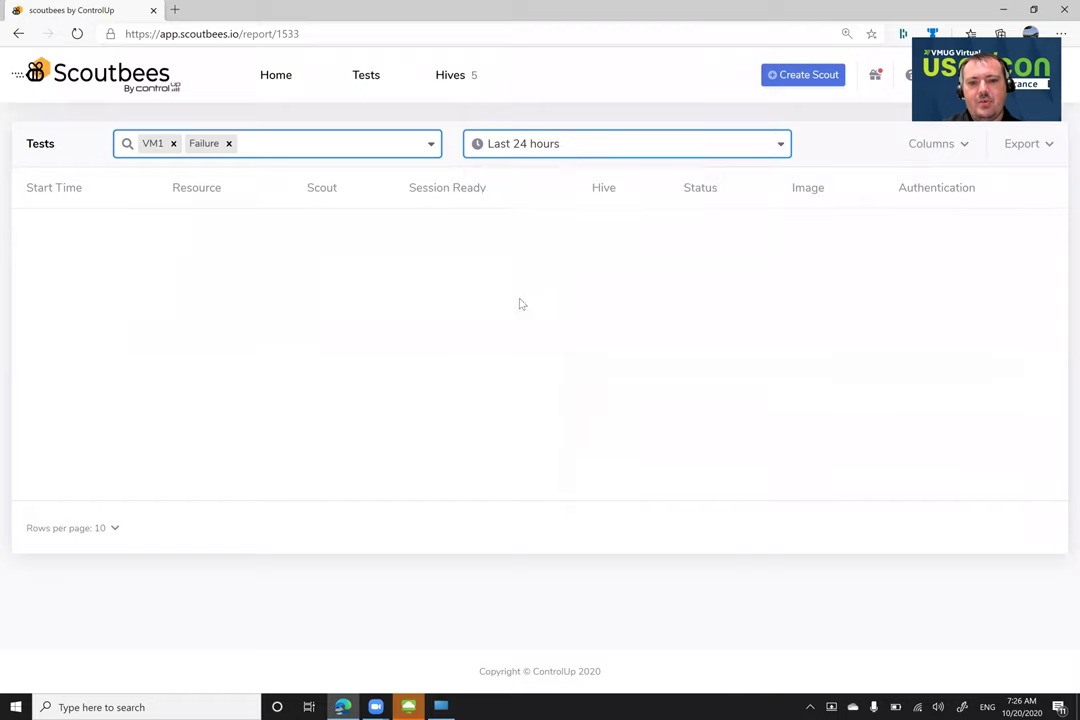
left_click(576, 140)
left_click(521, 325)
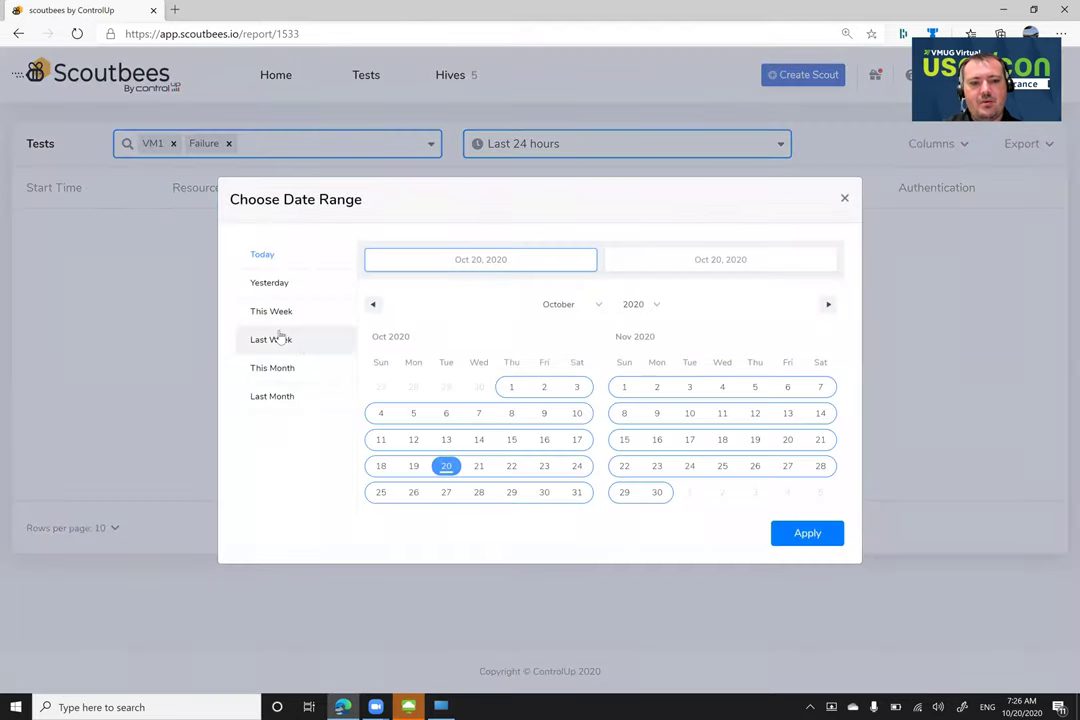
left_click(272, 368)
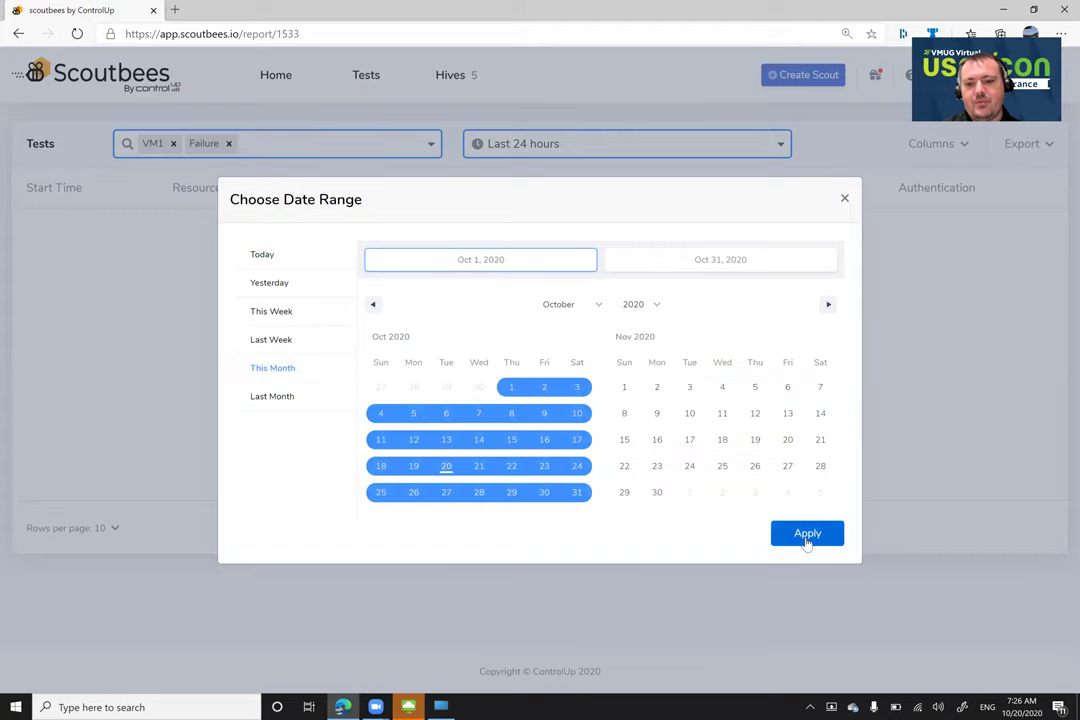
left_click(806, 537)
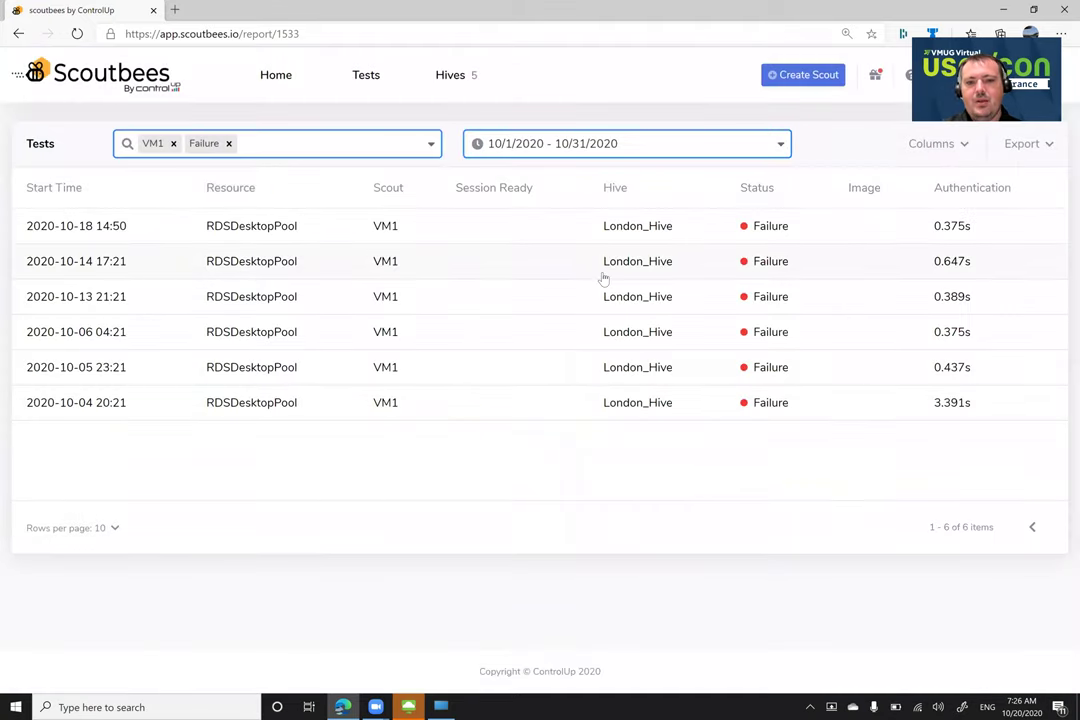
left_click(542, 236)
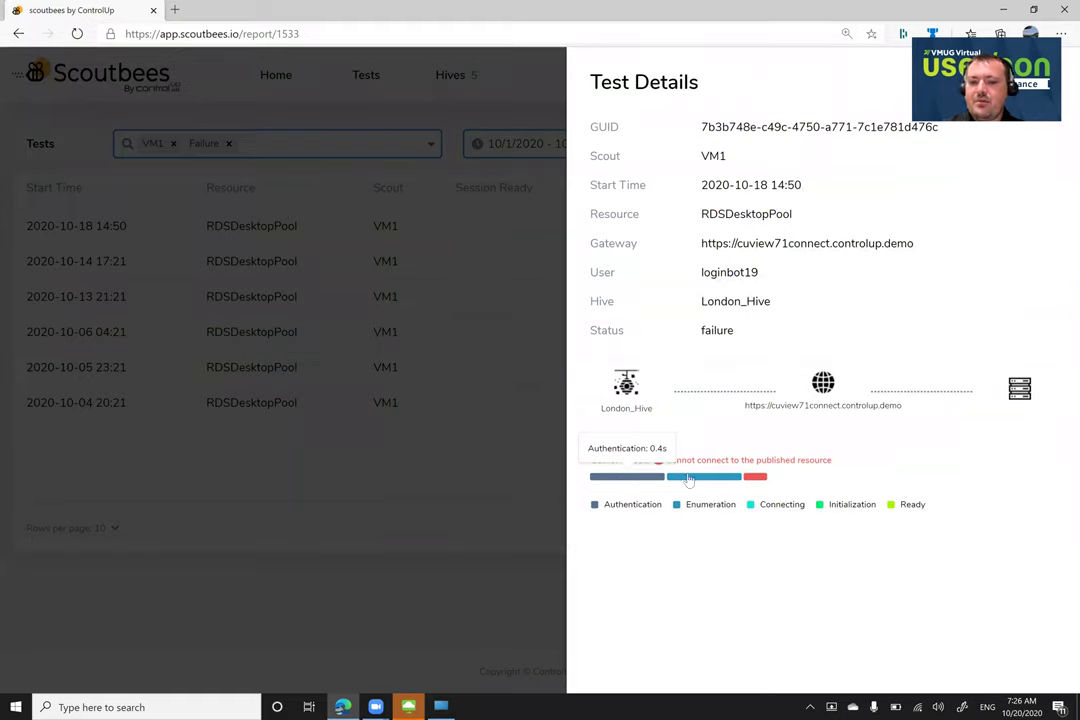
mouse_move(703, 486)
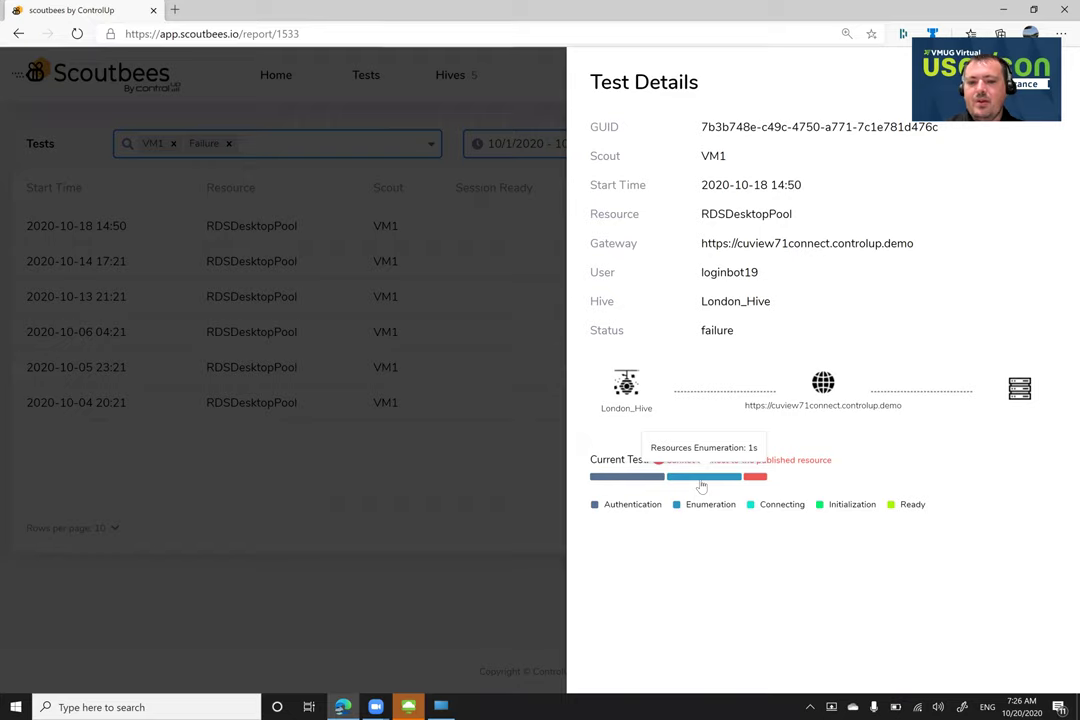
mouse_move(760, 485)
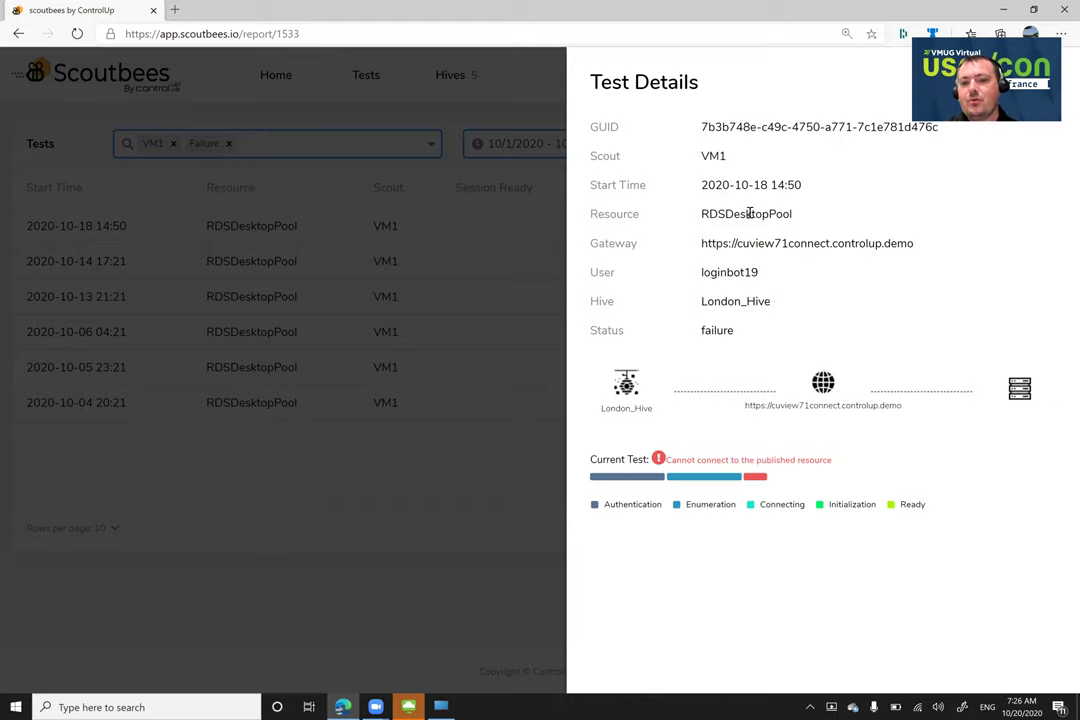
left_click_drag(703, 214, 793, 214)
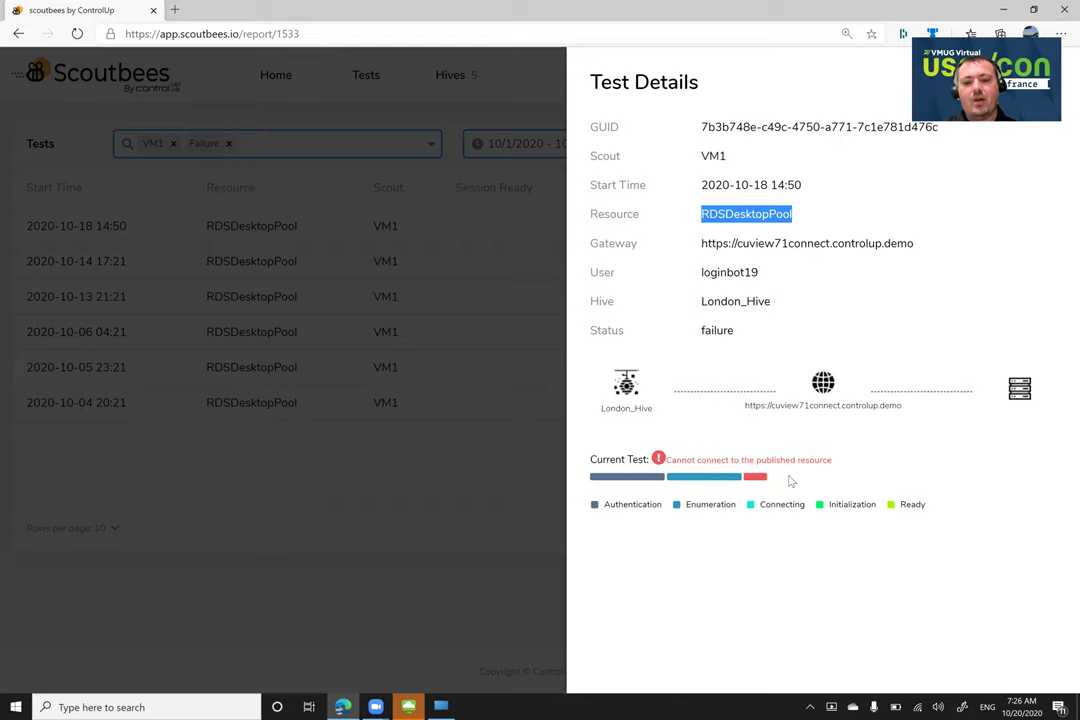
left_click(518, 520)
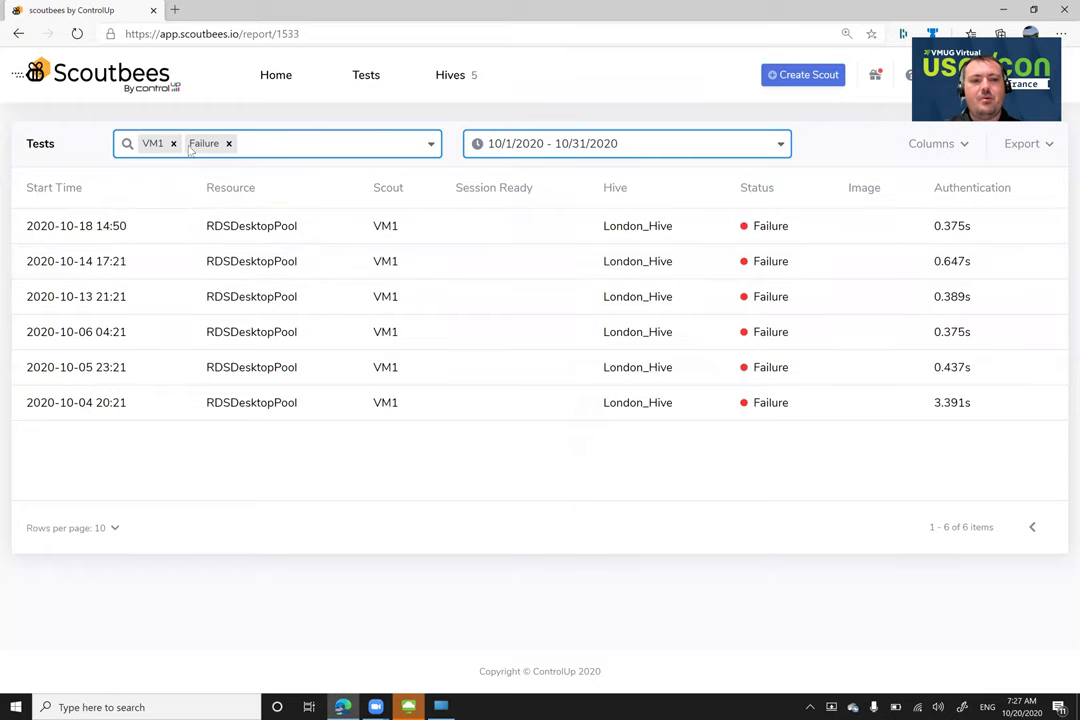
Return to the Home dashboard and set its date range to This Month, 10/1/2020–10/31/2020
left_click(284, 80)
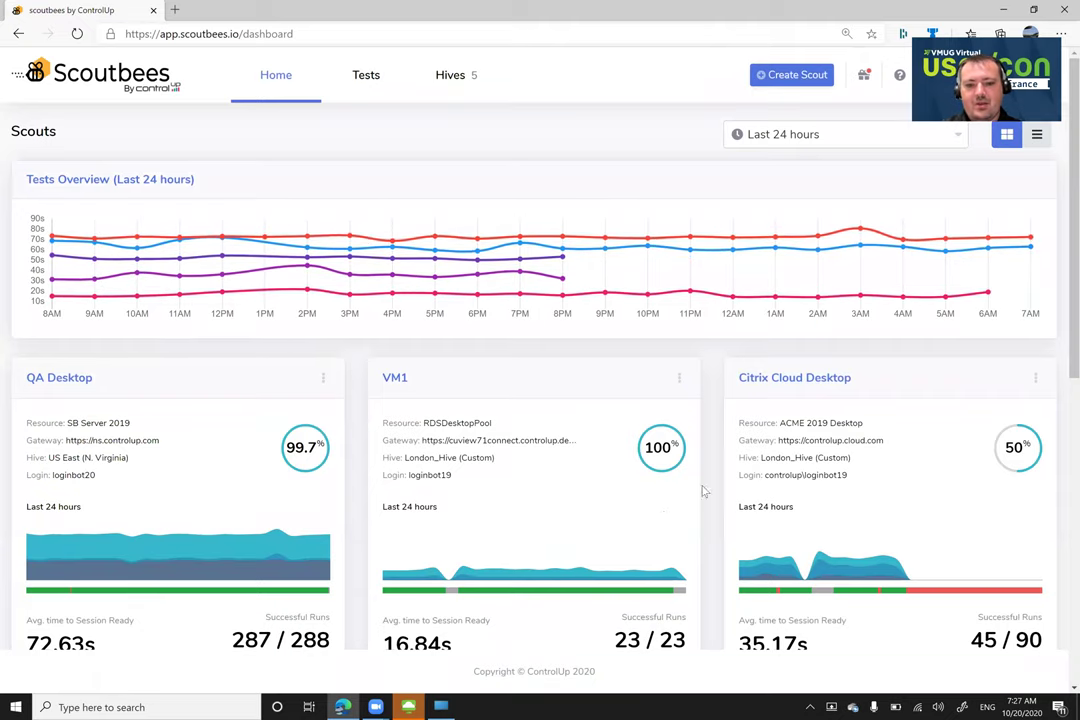
scroll(703, 485, "down", 3)
scroll(703, 440, "up", 2)
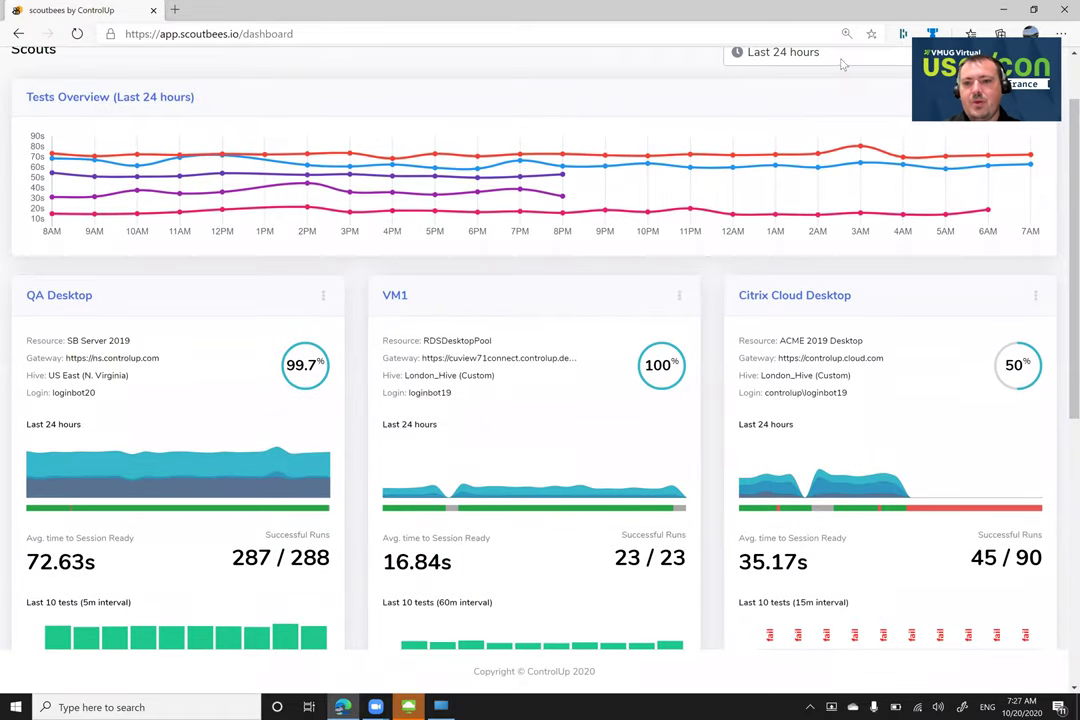
left_click(728, 52)
left_click(787, 210)
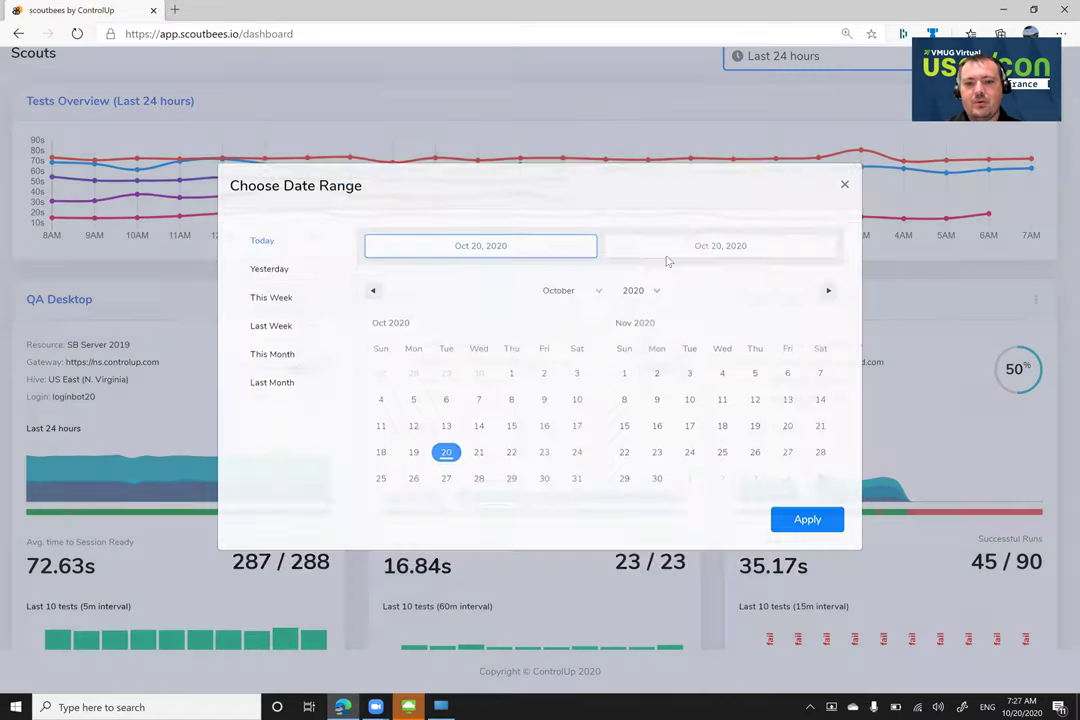
left_click(320, 370)
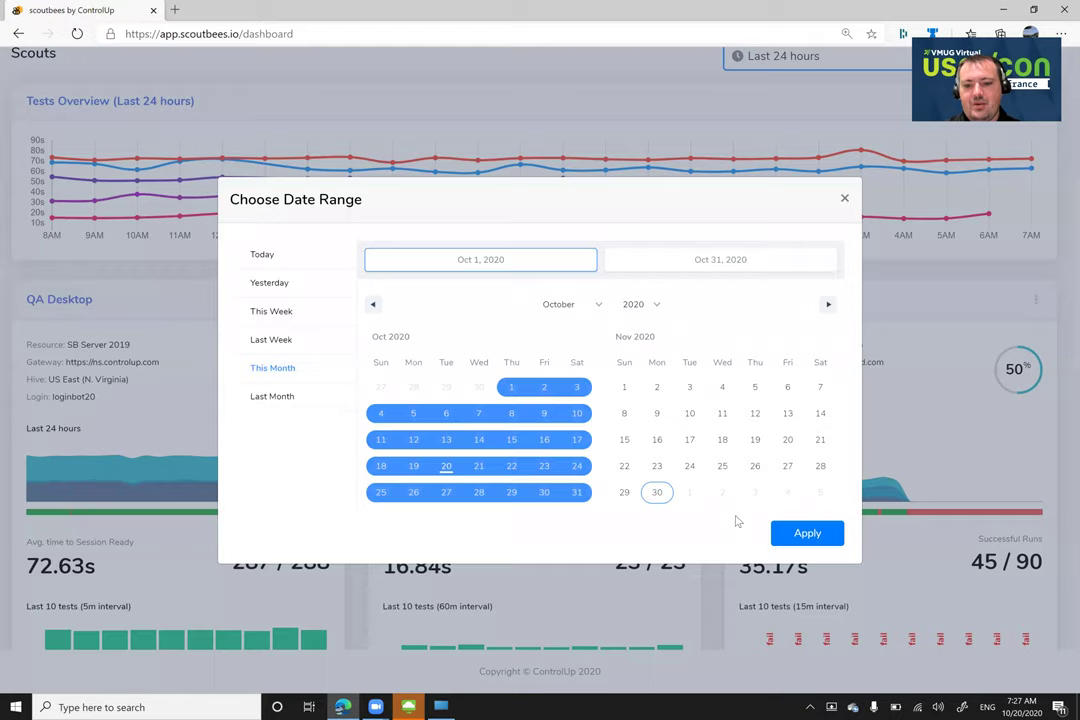
left_click(783, 532)
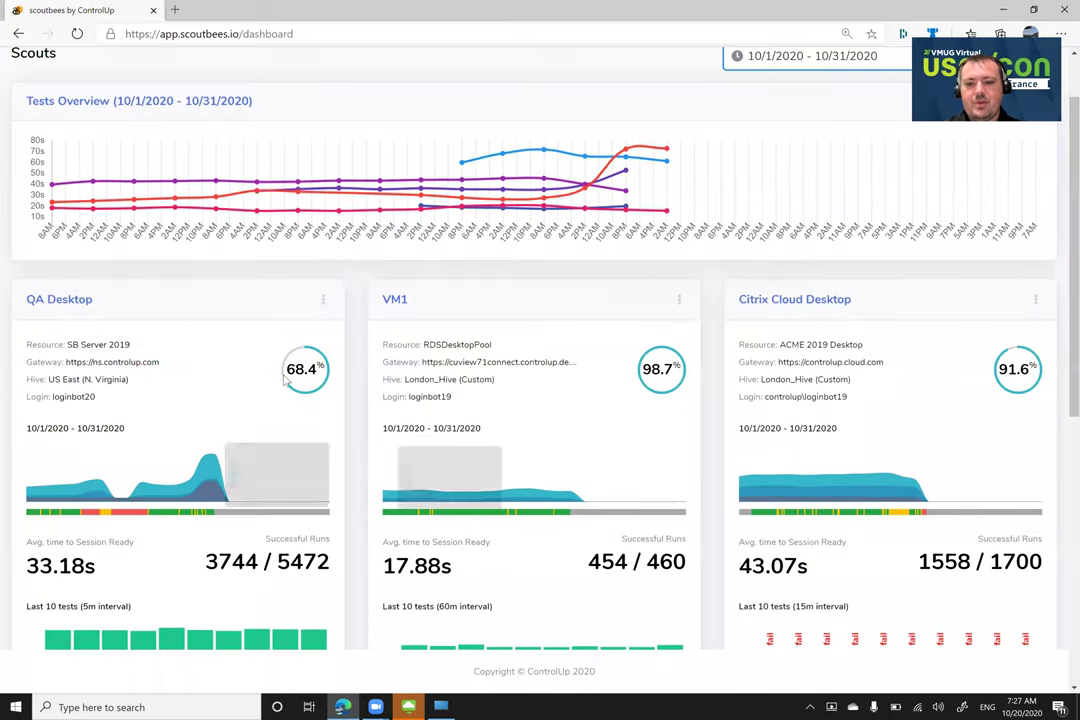
scroll(809, 395, "down", 5)
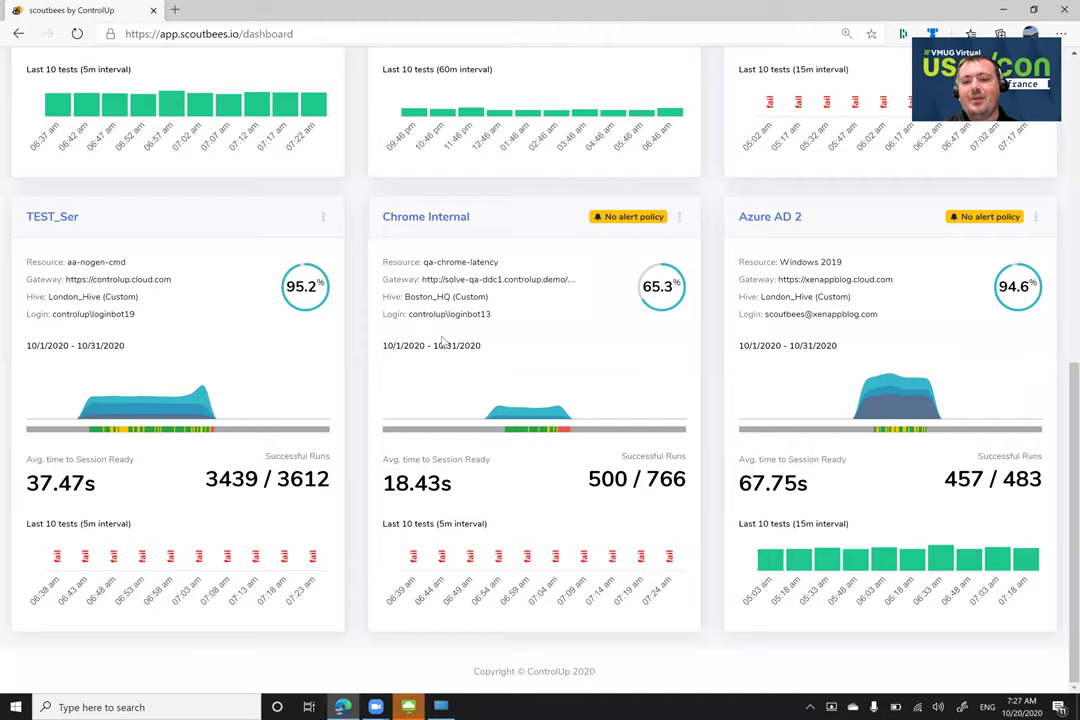
scroll(568, 340, "up", 3)
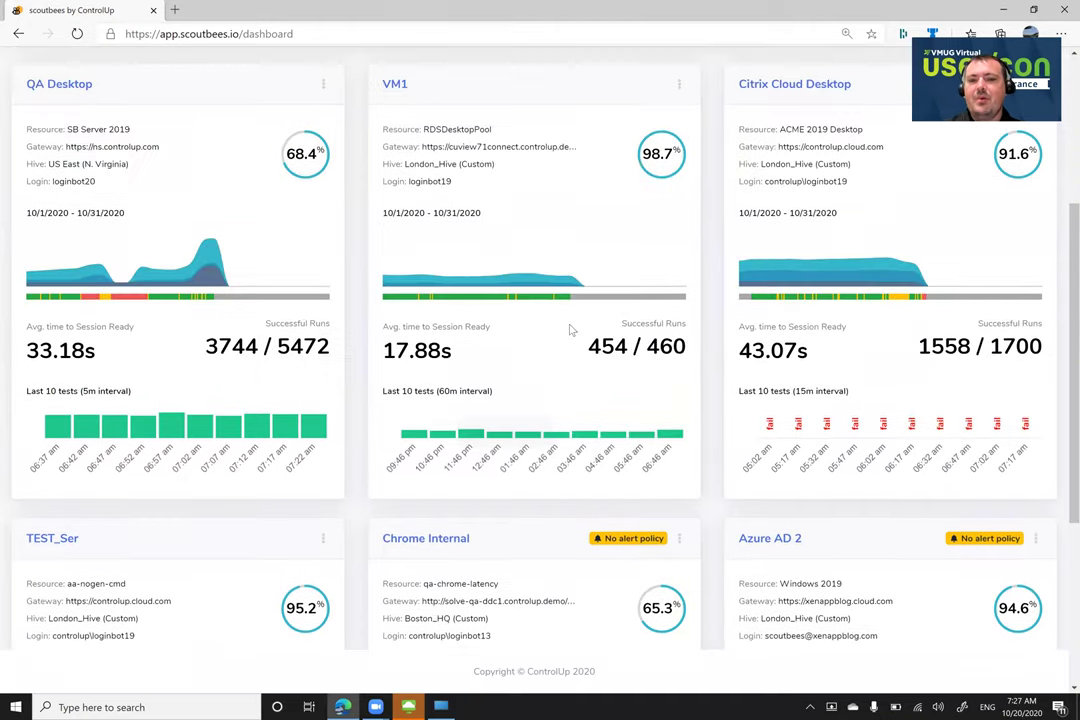
scroll(570, 330, "up", 2)
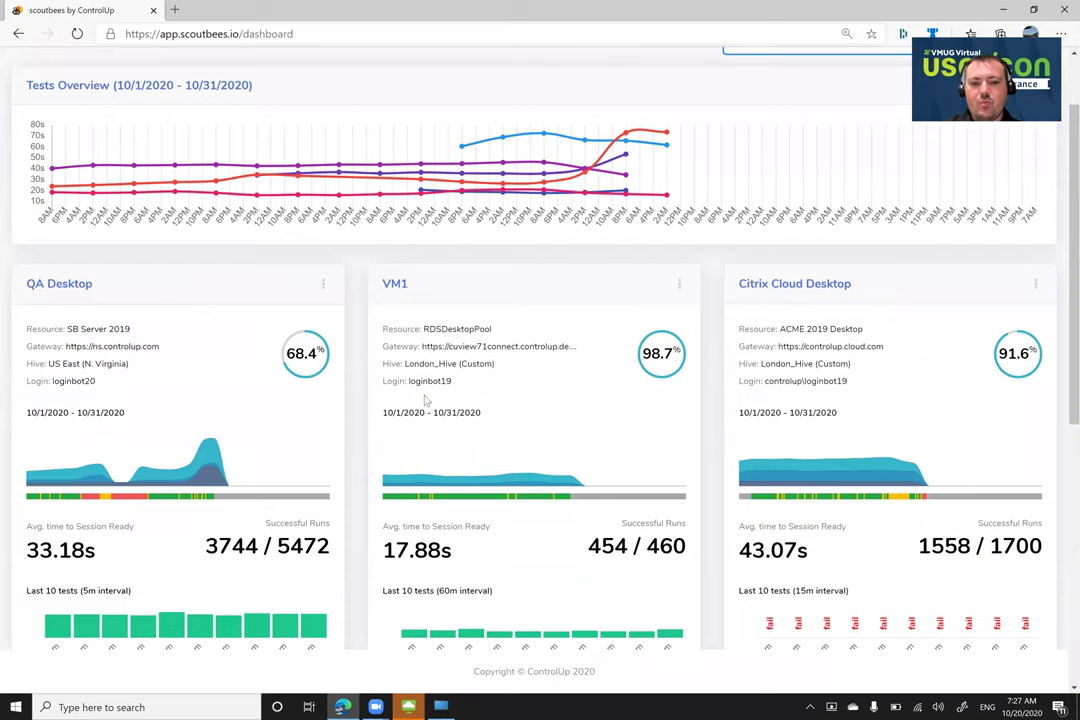